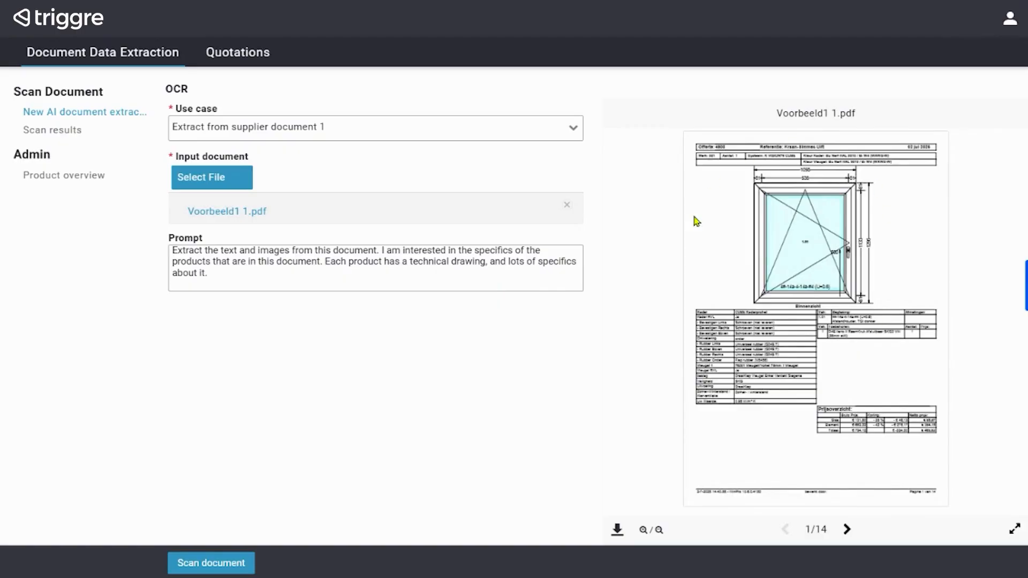
Examine the window drawing, specification tables and price overview on page 1 of the supplier PDF
{"action": "left_click", "coordinate": [646, 530]}
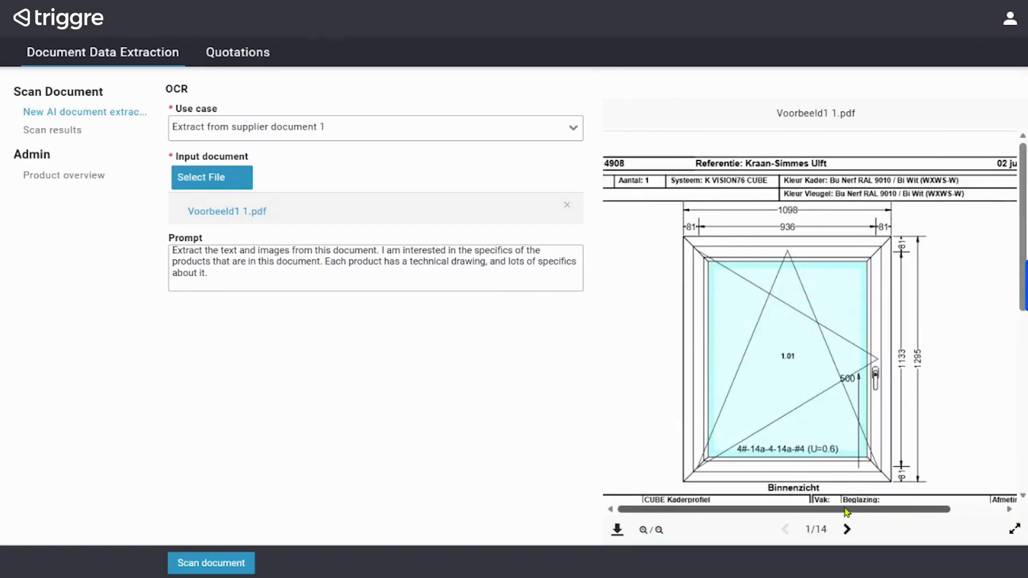
{"action": "scroll", "coordinate": [951, 282], "scroll_direction": "down", "scroll_amount": 2}
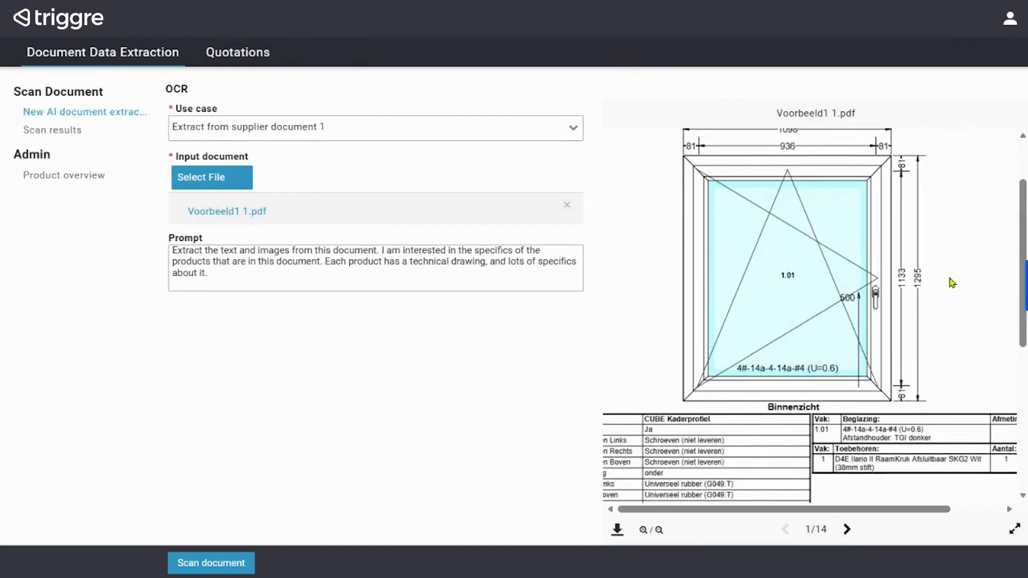
{"action": "scroll", "coordinate": [949, 280], "scroll_direction": "down", "scroll_amount": 3}
{"action": "scroll", "coordinate": [947, 282], "scroll_direction": "up", "scroll_amount": 5}
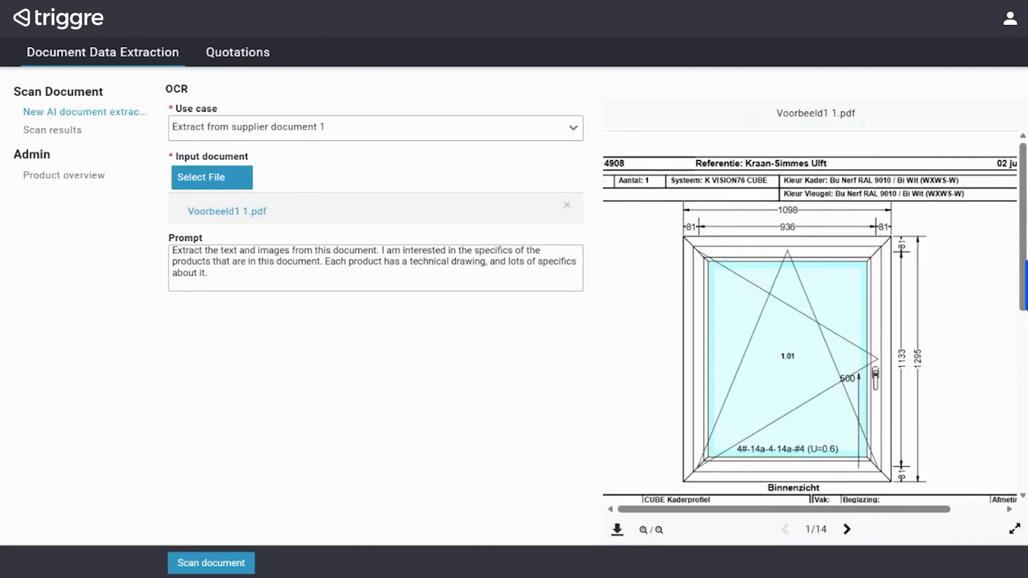
{"action": "scroll", "coordinate": [945, 285], "scroll_direction": "down", "scroll_amount": 4}
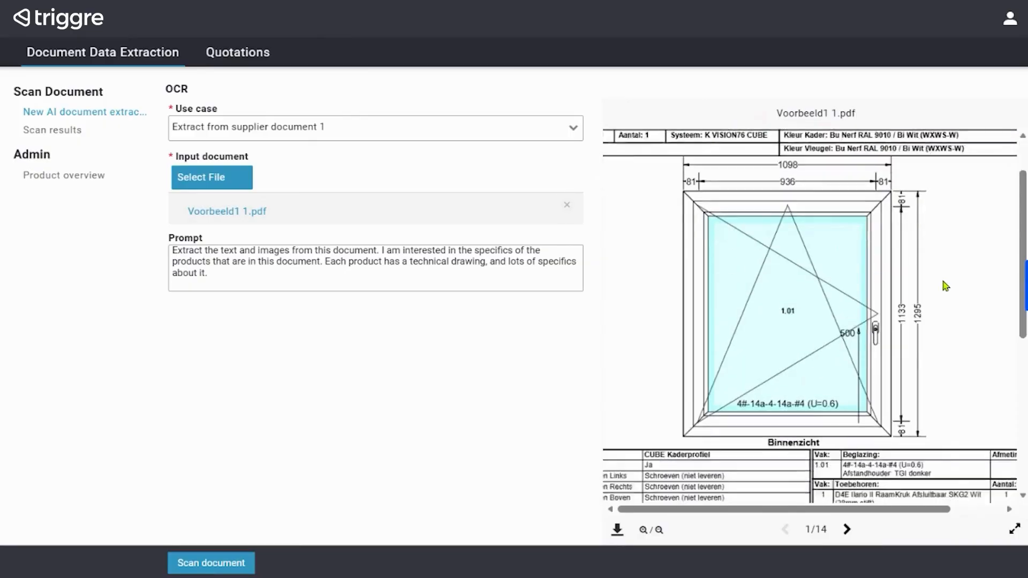
{"action": "scroll", "coordinate": [947, 287], "scroll_direction": "up", "scroll_amount": 2}
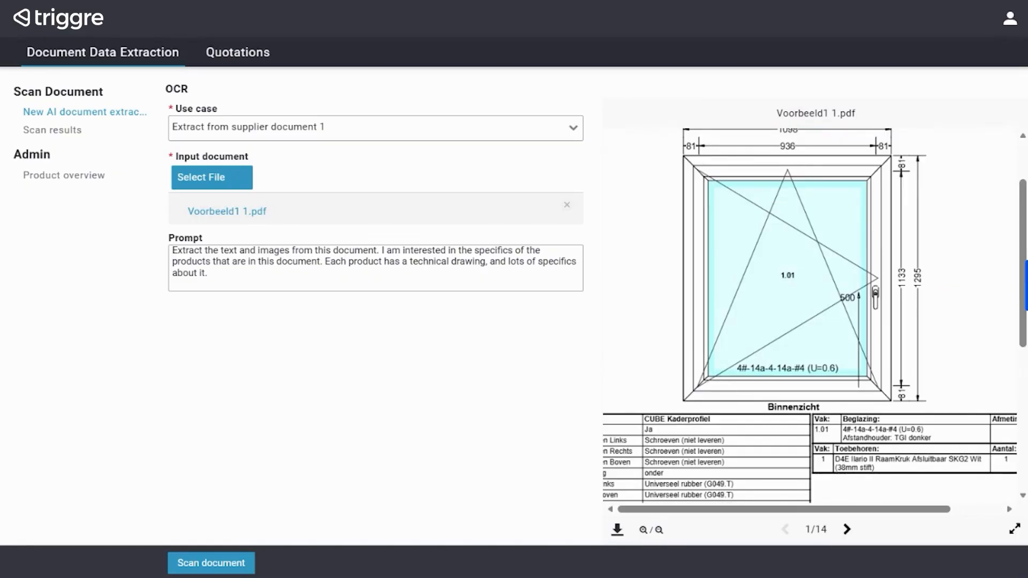
{"action": "scroll", "coordinate": [956, 289], "scroll_direction": "up", "scroll_amount": 1}
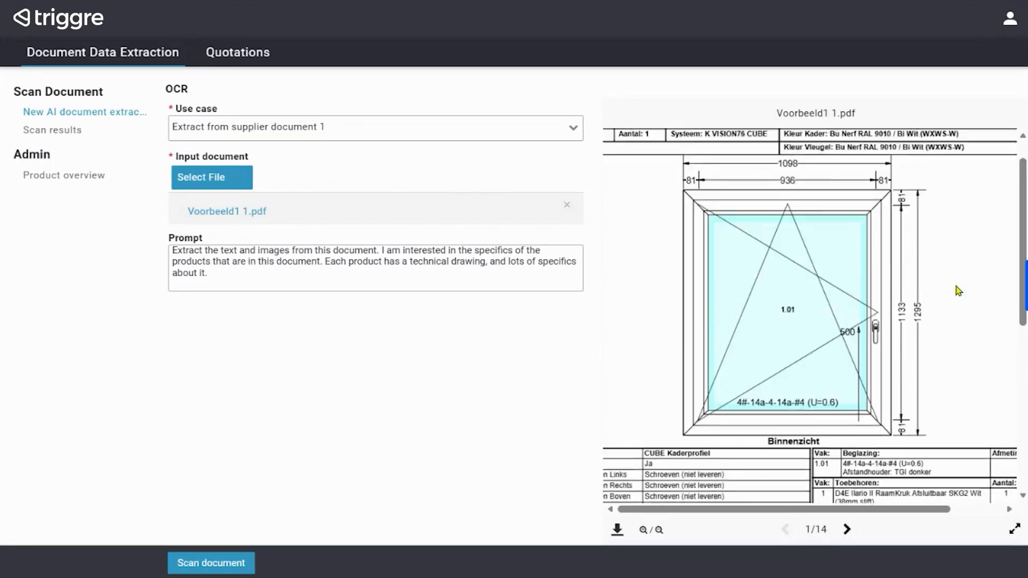
{"action": "scroll", "coordinate": [957, 289], "scroll_direction": "down", "scroll_amount": 4}
{"action": "scroll", "coordinate": [903, 362], "scroll_direction": "down", "scroll_amount": 2}
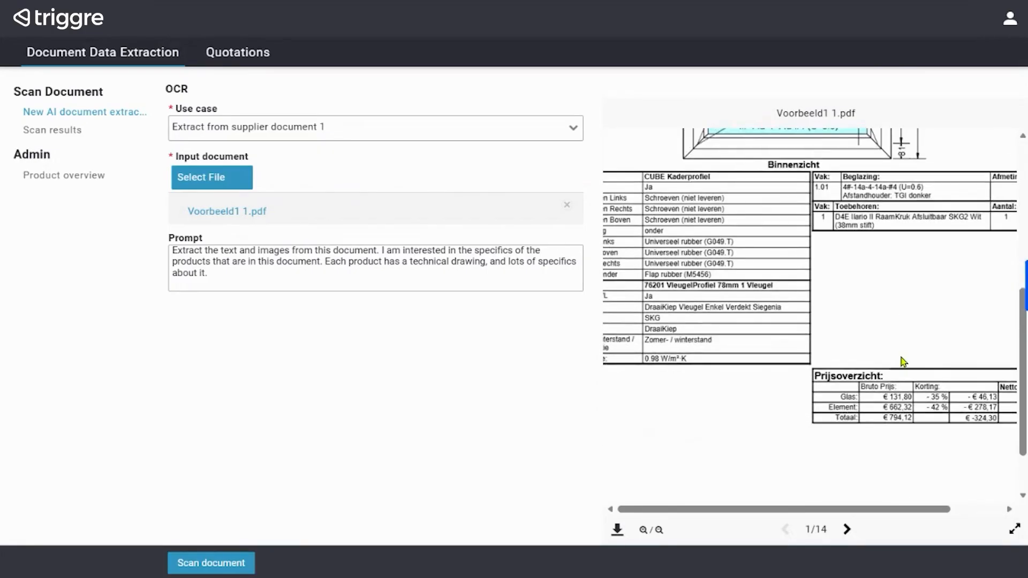
{"action": "scroll", "coordinate": [894, 392], "scroll_direction": "down", "scroll_amount": 2}
{"action": "scroll", "coordinate": [867, 509], "scroll_direction": "right", "scroll_amount": 2}
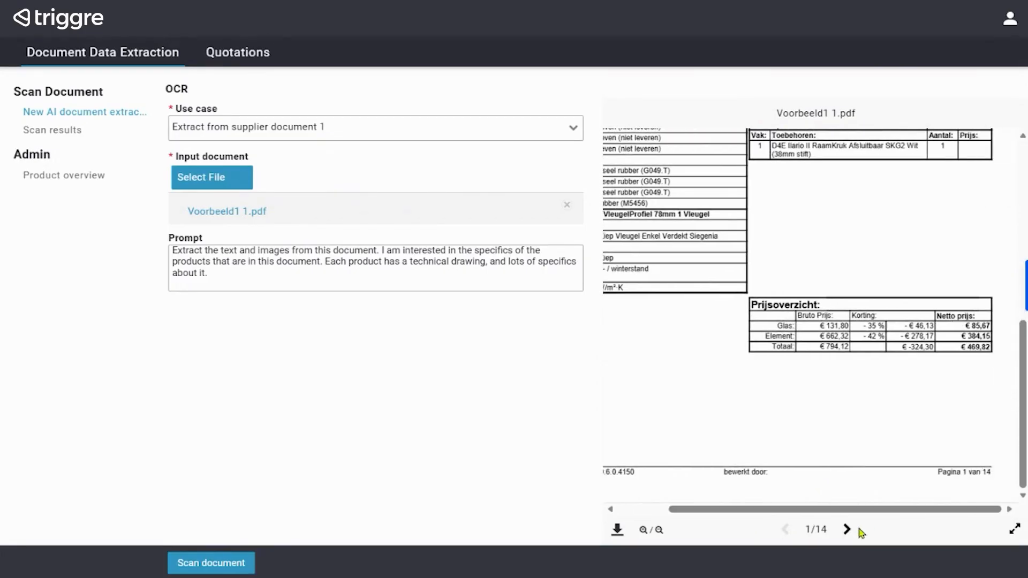
Browse the supplier PDF preview forward to page 5
{"action": "left_click", "coordinate": [847, 529]}
{"action": "left_click", "coordinate": [847, 529]}
{"action": "left_click", "coordinate": [847, 529]}
{"action": "left_click", "coordinate": [847, 529]}
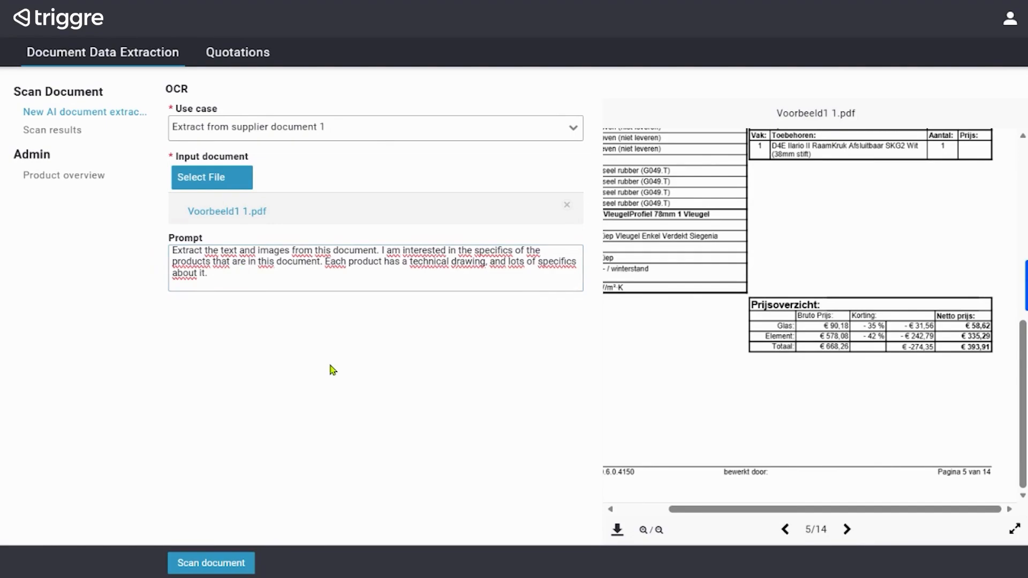
Review the extraction prompt, scan the supplier document with it and open the newest extracted scan
{"action": "left_click_drag", "start_coordinate": [220, 280], "coordinate": [161, 257]}
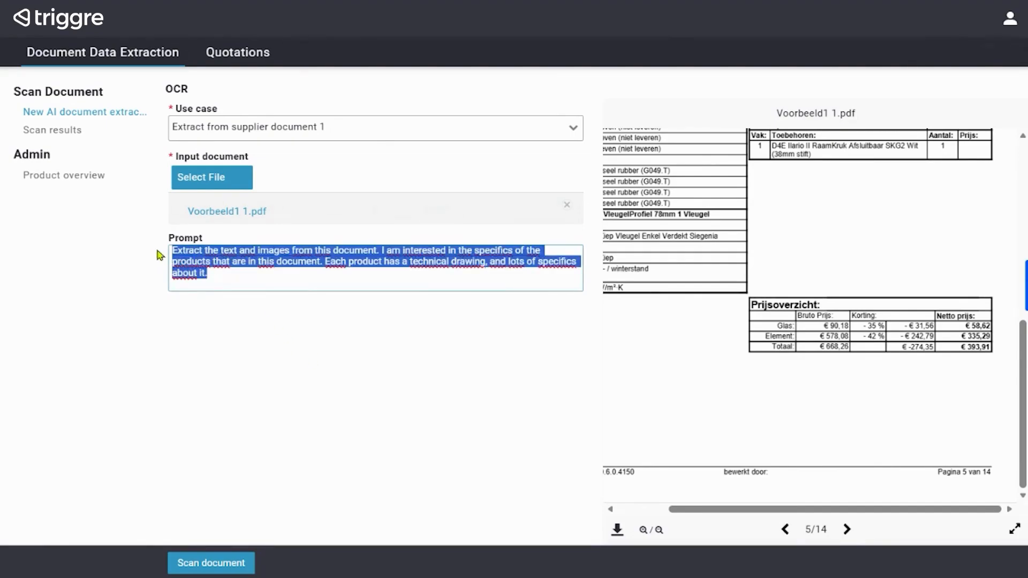
{"action": "left_click", "coordinate": [400, 359]}
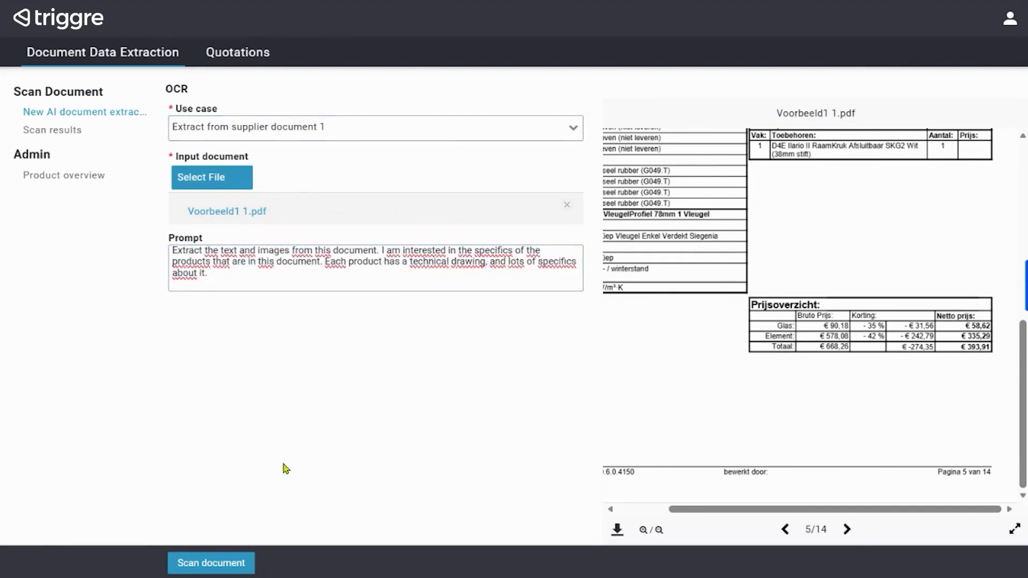
{"action": "left_click", "coordinate": [236, 560]}
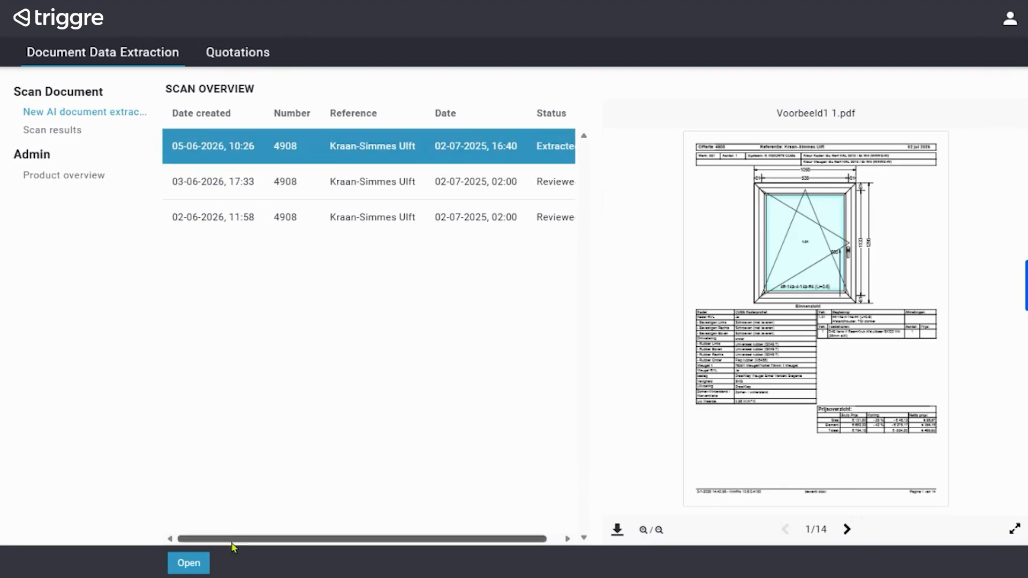
{"action": "left_click", "coordinate": [188, 563]}
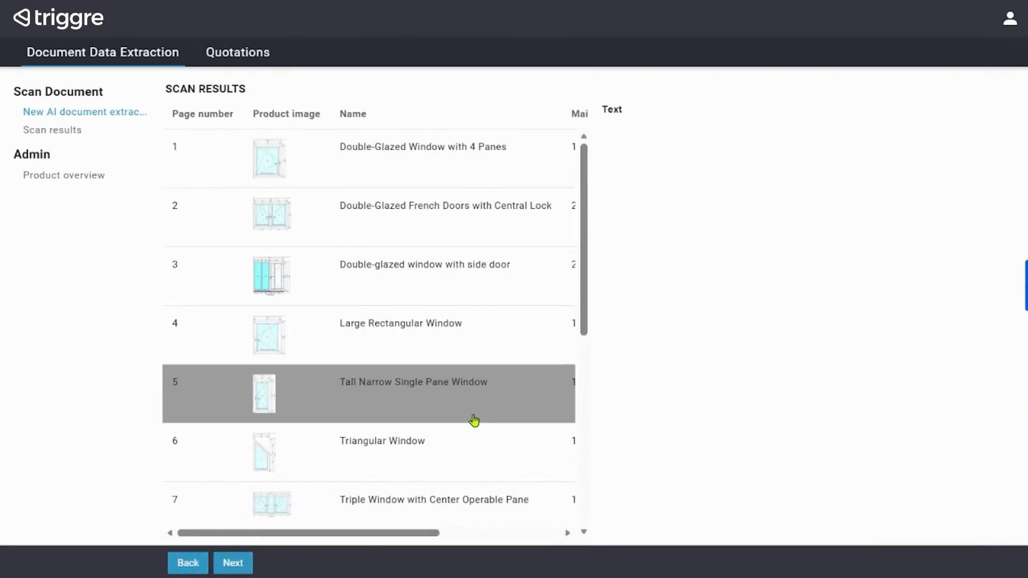
Inspect the extracted text of several scanned pages, including the totals page, and return to page 1
{"action": "left_click", "coordinate": [486, 179]}
{"action": "scroll", "coordinate": [497, 230], "scroll_direction": "down", "scroll_amount": 8}
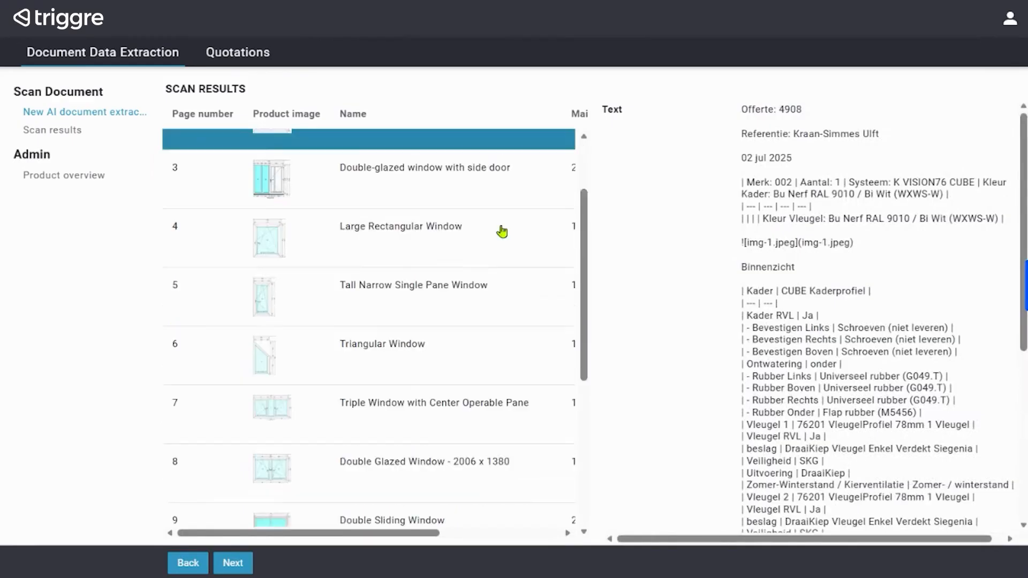
{"action": "left_click", "coordinate": [467, 517]}
{"action": "scroll", "coordinate": [476, 460], "scroll_direction": "up", "scroll_amount": 8}
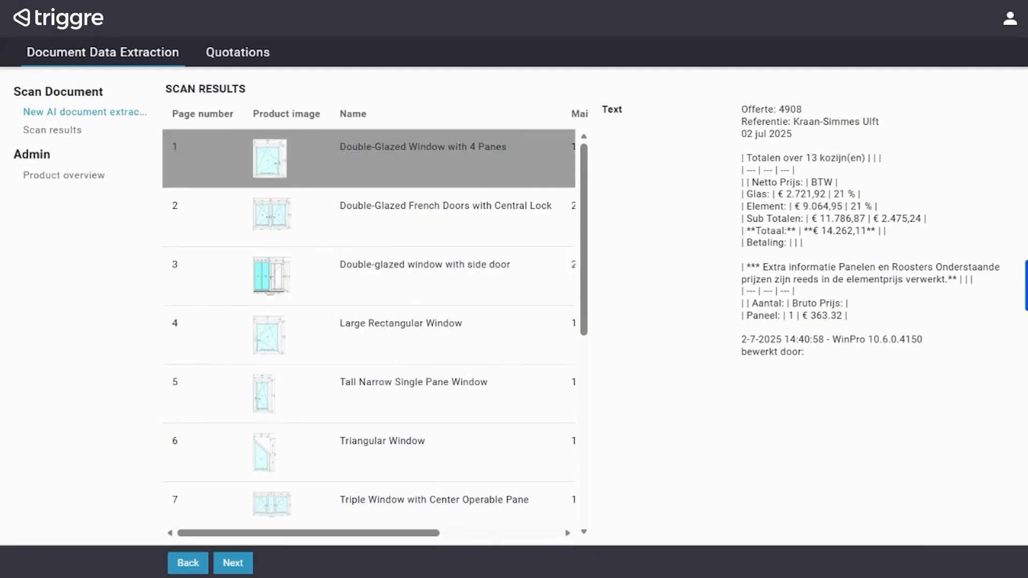
{"action": "left_click", "coordinate": [505, 169]}
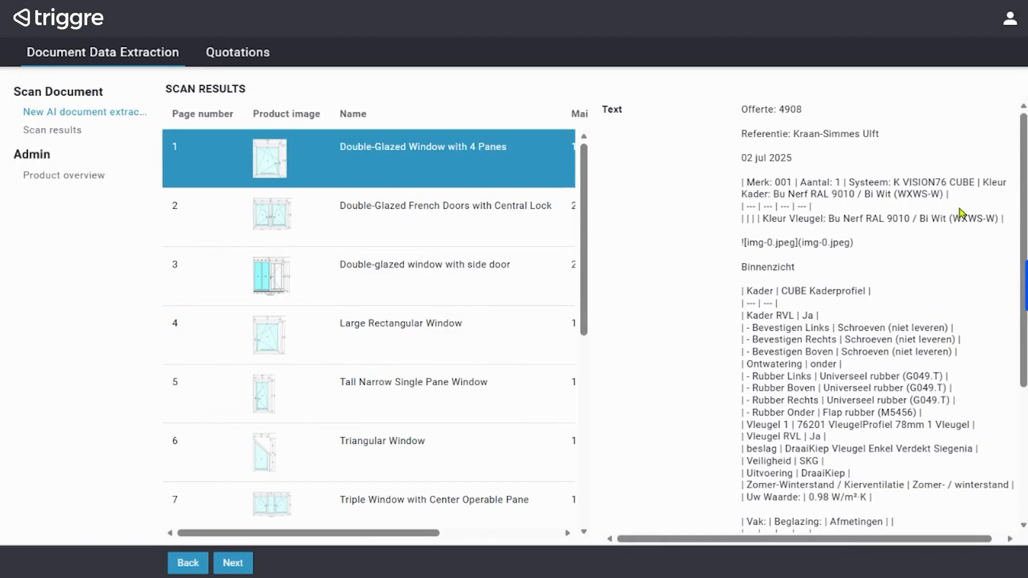
Read through the extracted text of page 1, checking the net prices in its price overview
{"action": "scroll", "coordinate": [960, 214], "scroll_direction": "down", "scroll_amount": 5}
{"action": "scroll", "coordinate": [908, 518], "scroll_direction": "right", "scroll_amount": 1}
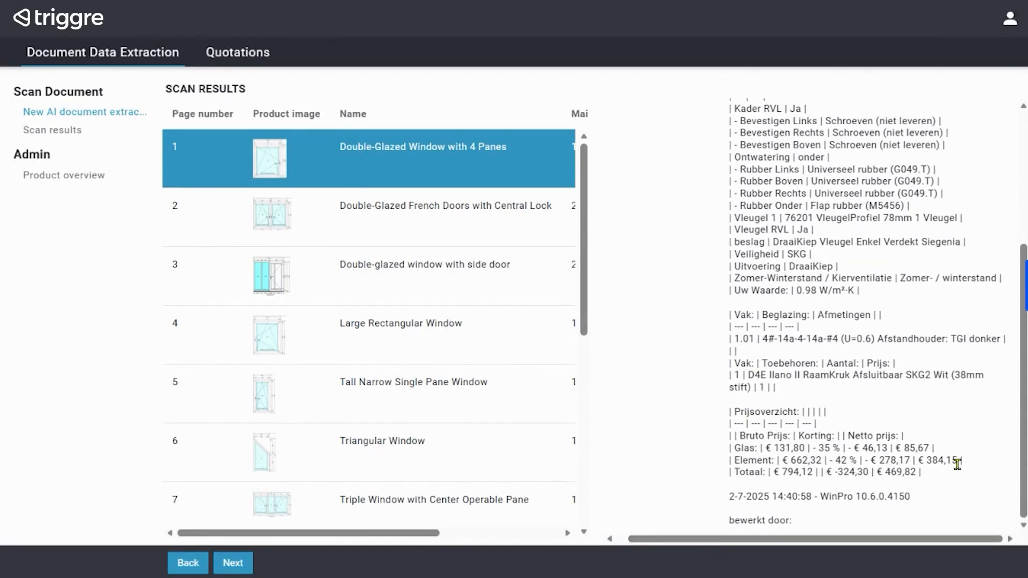
{"action": "left_click_drag", "start_coordinate": [786, 464], "coordinate": [925, 476]}
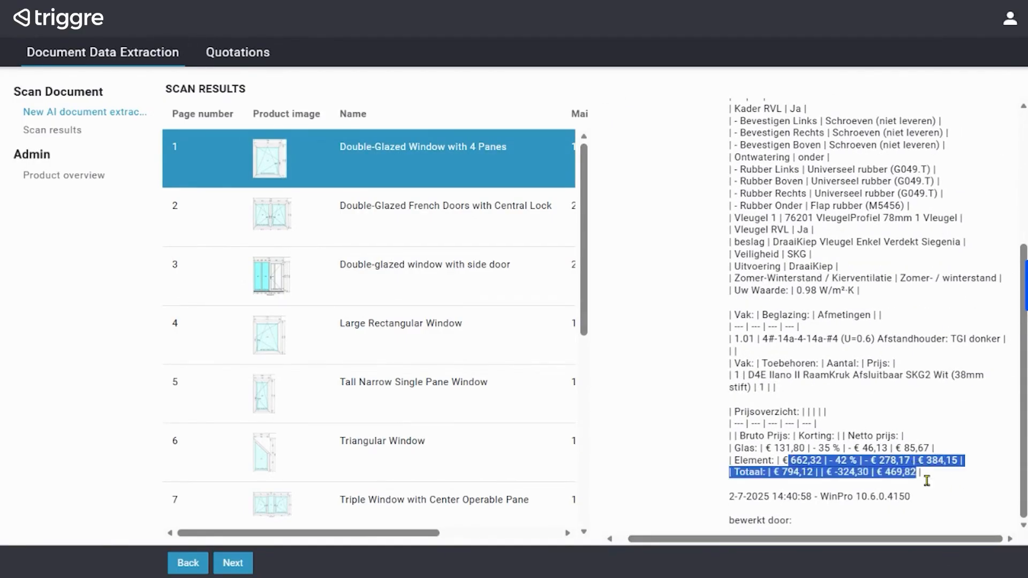
{"action": "left_click", "coordinate": [929, 486]}
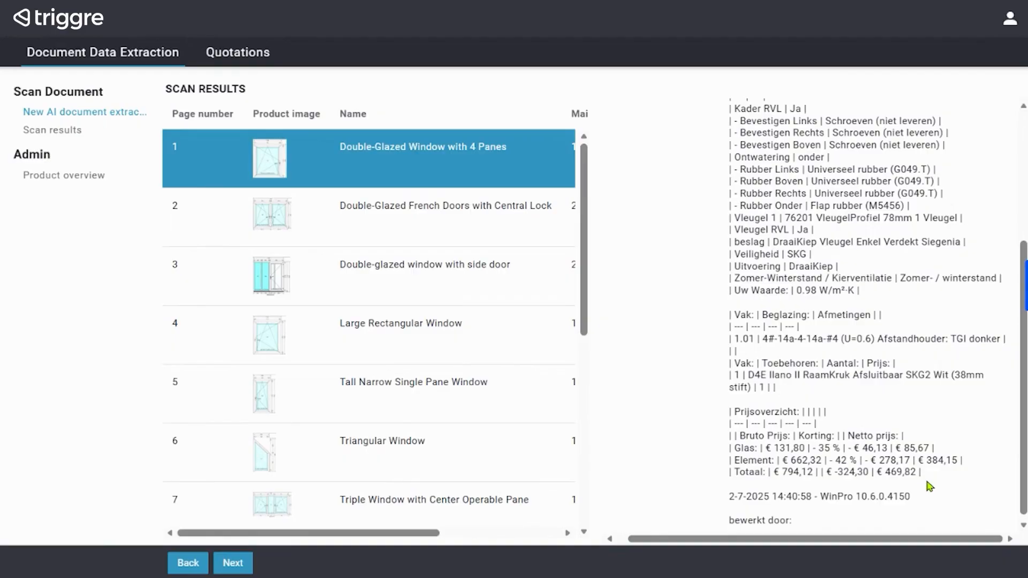
{"action": "scroll", "coordinate": [929, 486], "scroll_direction": "up", "scroll_amount": 5}
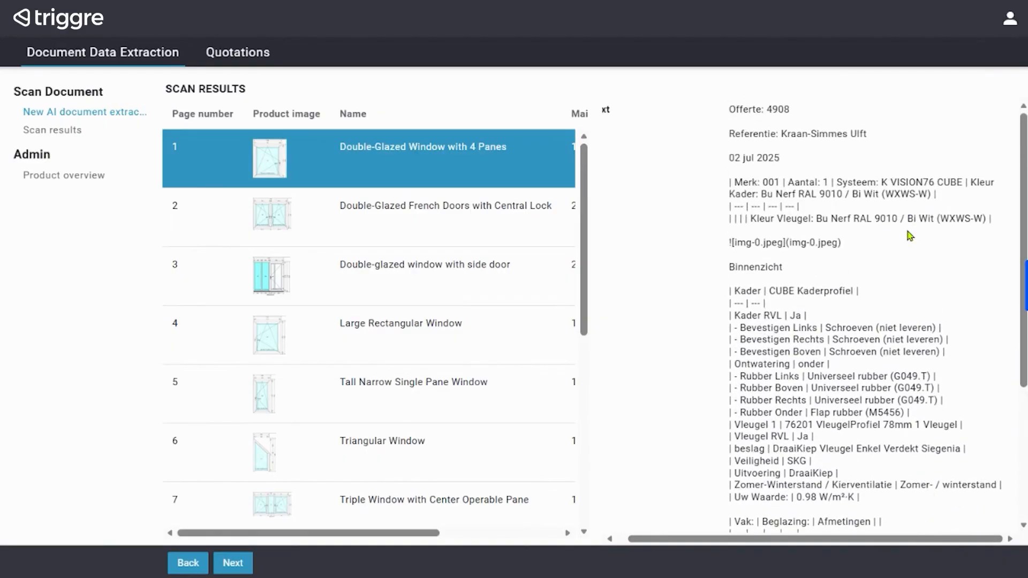
View the extracted product image of page 1 enlarged and close it
{"action": "left_click", "coordinate": [272, 166]}
{"action": "left_click", "coordinate": [273, 166]}
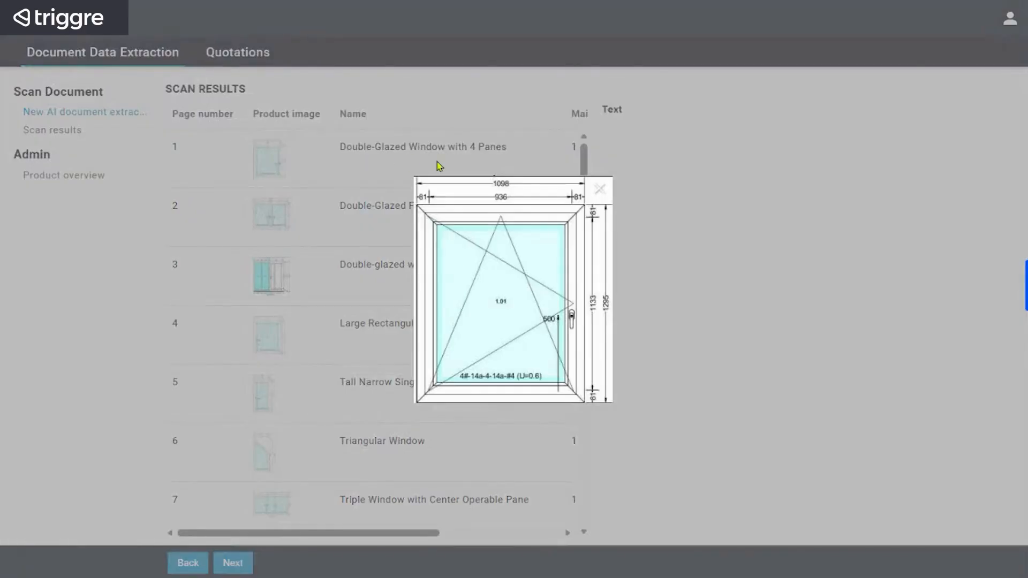
{"action": "left_click", "coordinate": [602, 191]}
Proceed to the scan document results and view the enlarged image of product 001
{"action": "left_click", "coordinate": [239, 562]}
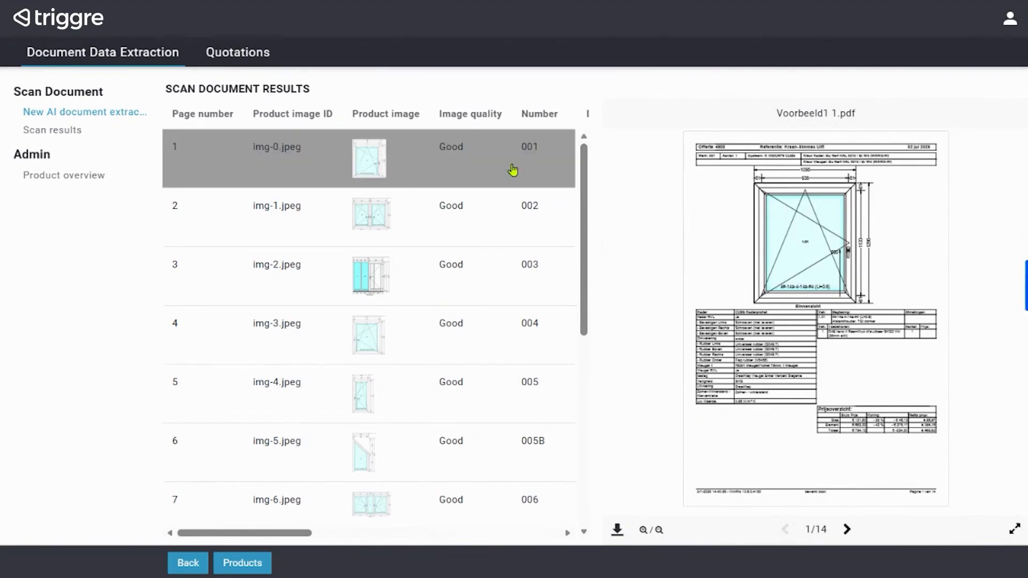
{"action": "left_click", "coordinate": [481, 160]}
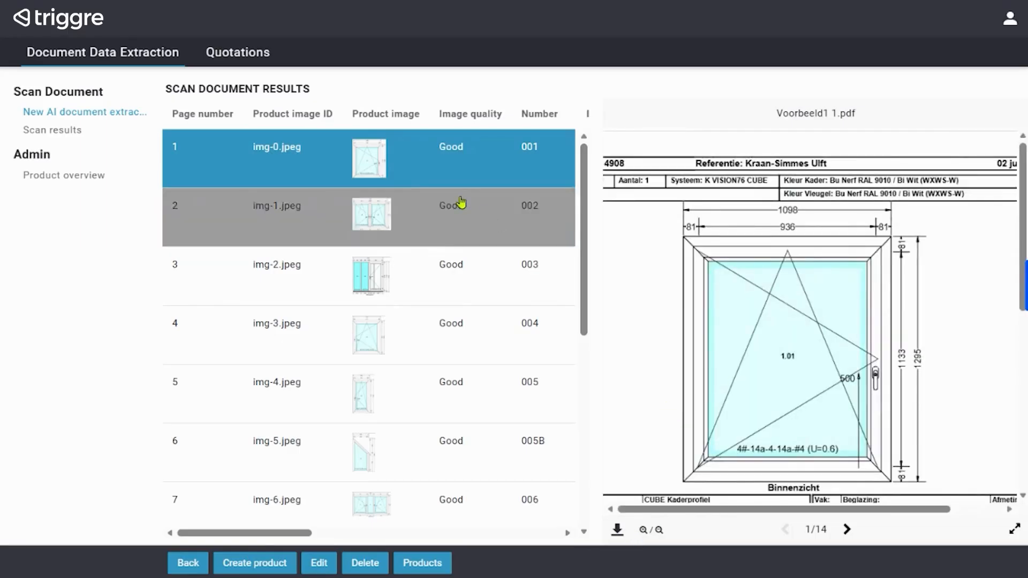
{"action": "left_click", "coordinate": [380, 161]}
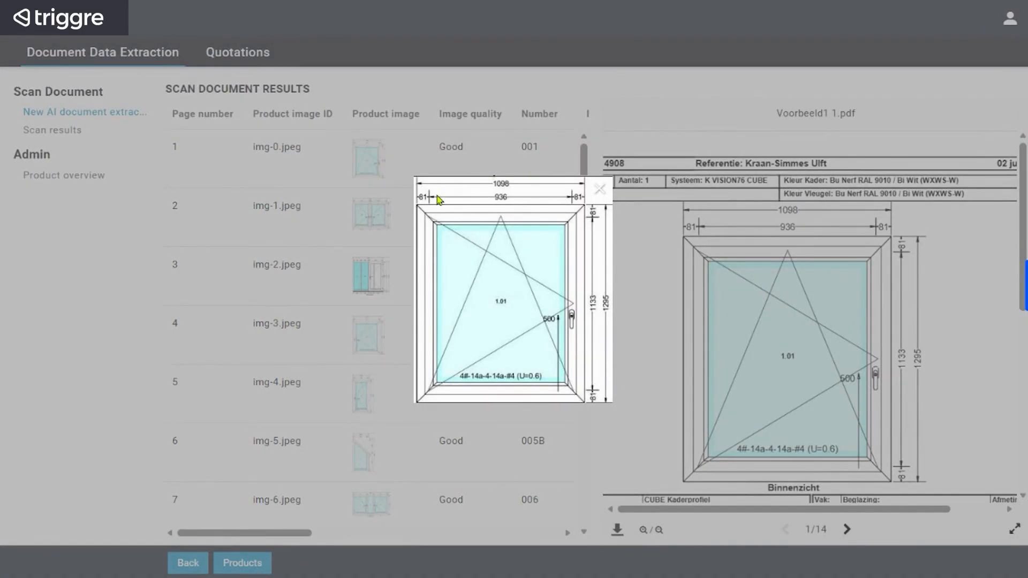
{"action": "left_click", "coordinate": [602, 196]}
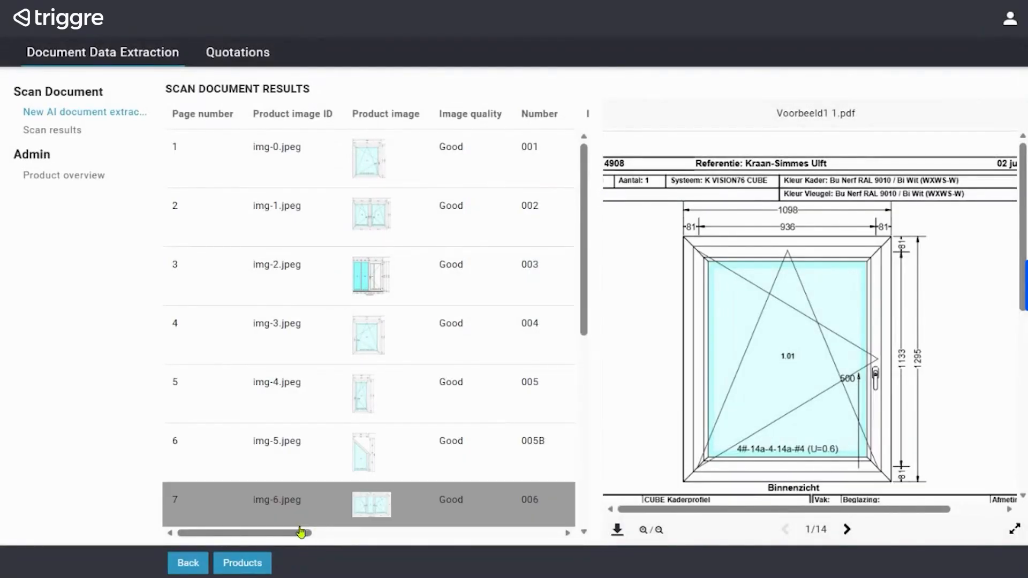
Compare product 001's extracted dimensions, price, color, caption and quantity with page 1 of the PDF
{"action": "left_click_drag", "start_coordinate": [289, 533], "coordinate": [376, 533]}
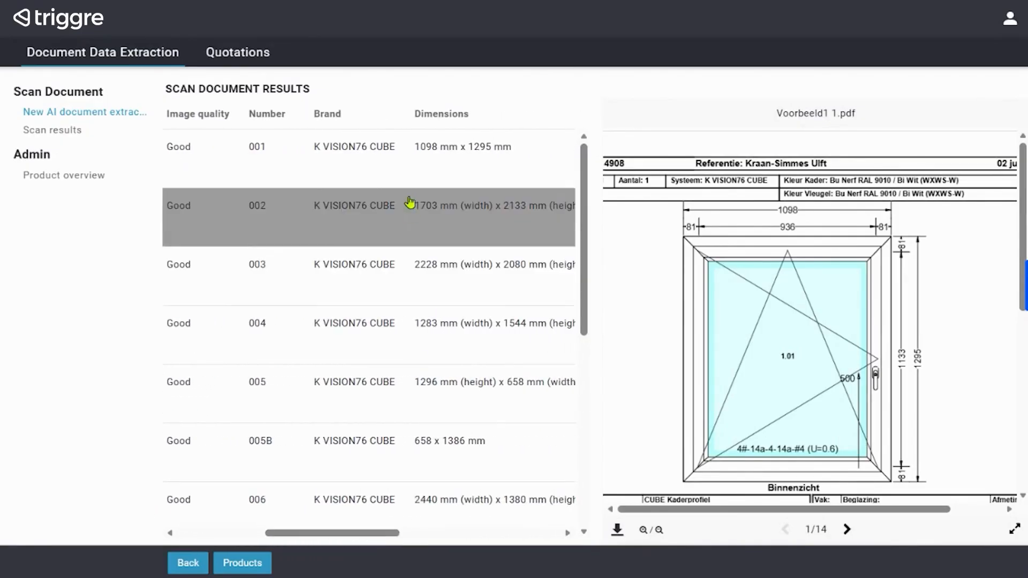
{"action": "left_click", "coordinate": [388, 175]}
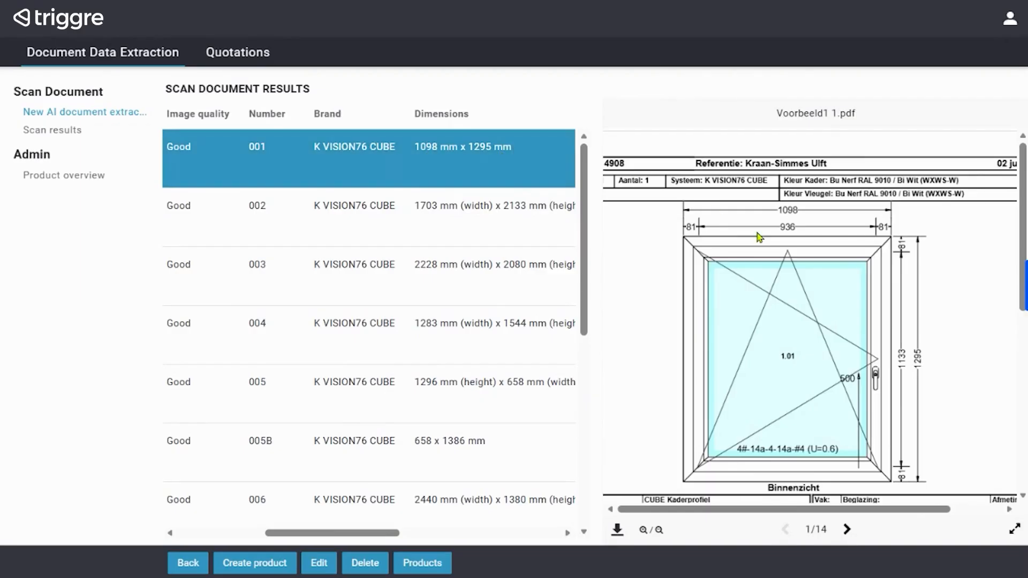
{"action": "left_click_drag", "start_coordinate": [342, 533], "coordinate": [446, 535]}
{"action": "scroll", "coordinate": [942, 345], "scroll_direction": "down", "scroll_amount": 10}
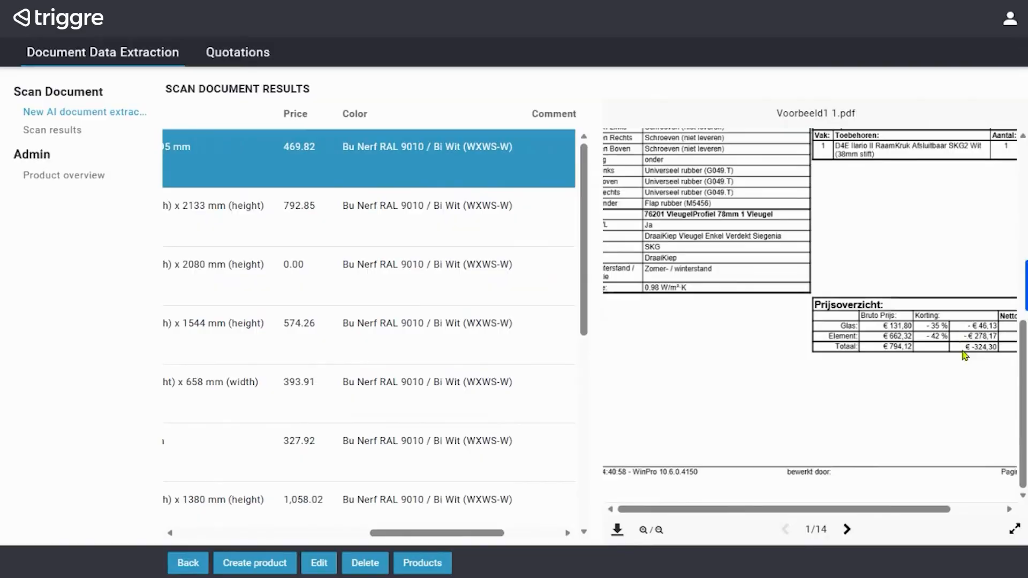
{"action": "left_click_drag", "start_coordinate": [878, 509], "coordinate": [929, 511]}
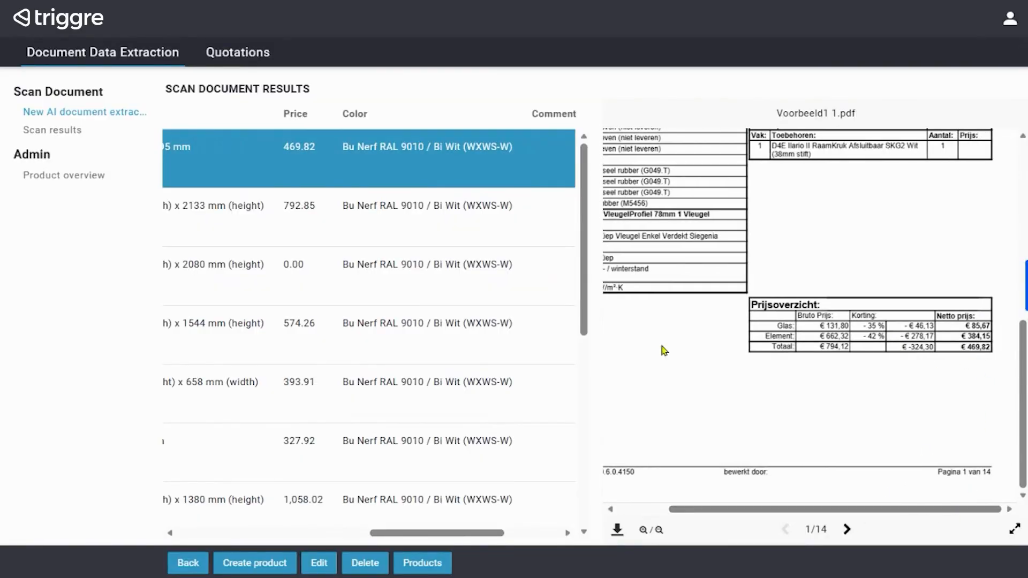
{"action": "left_click_drag", "start_coordinate": [455, 534], "coordinate": [518, 544]}
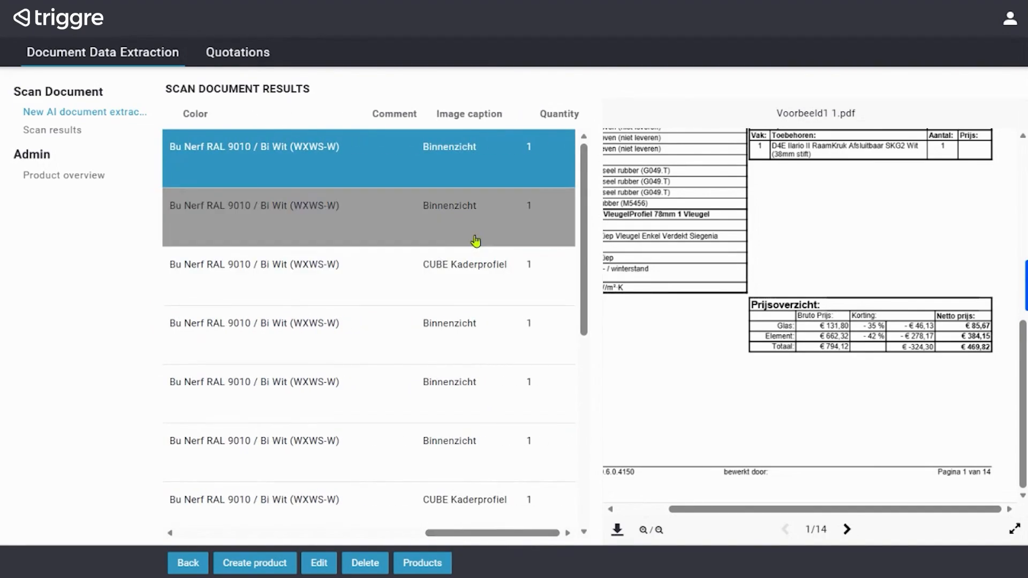
Select the product 003 record and check its drawing caption on page 3 of the PDF
{"action": "left_click", "coordinate": [474, 273]}
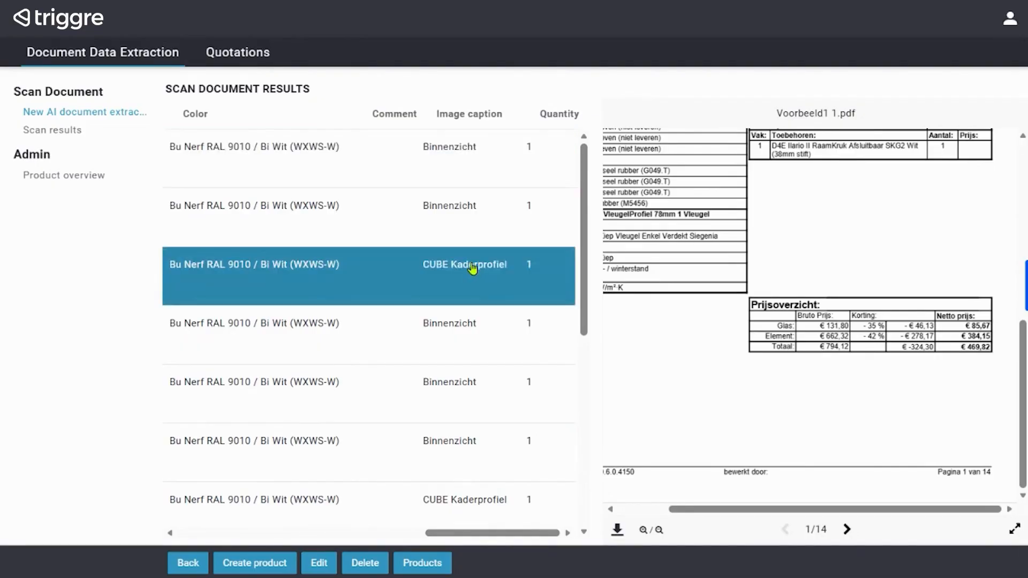
{"action": "left_click", "coordinate": [846, 530]}
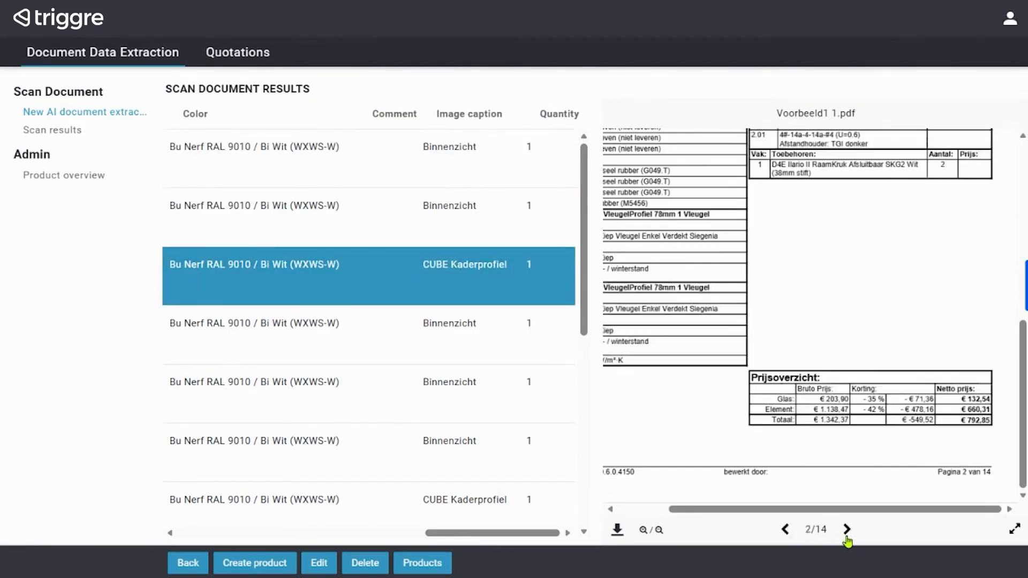
{"action": "left_click", "coordinate": [846, 529]}
{"action": "scroll", "coordinate": [855, 380], "scroll_direction": "up", "scroll_amount": 5}
{"action": "left_click_drag", "start_coordinate": [867, 508], "coordinate": [816, 509]}
{"action": "scroll", "coordinate": [772, 420], "scroll_direction": "down", "scroll_amount": 2}
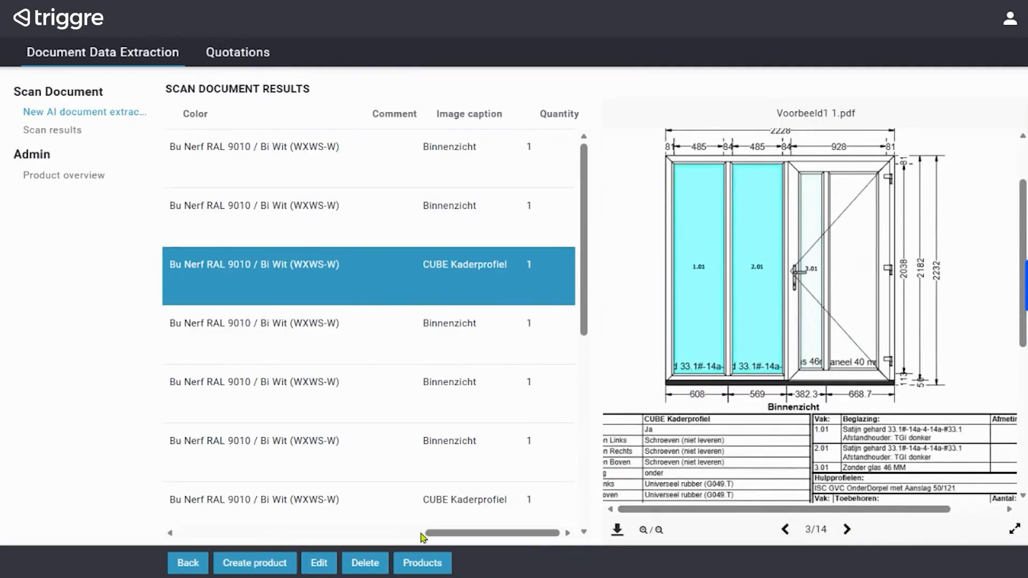
Open the product 003 record for editing and set its image caption to Binnenzicht
{"action": "left_click", "coordinate": [318, 563]}
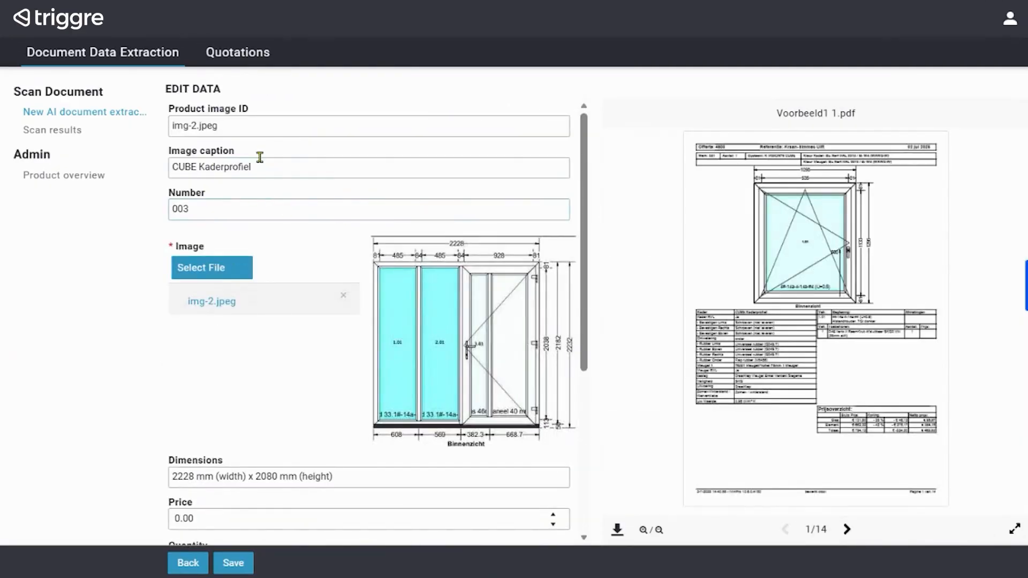
{"action": "left_click_drag", "start_coordinate": [289, 167], "coordinate": [114, 161]}
{"action": "type", "text": "Binnenzicht"}
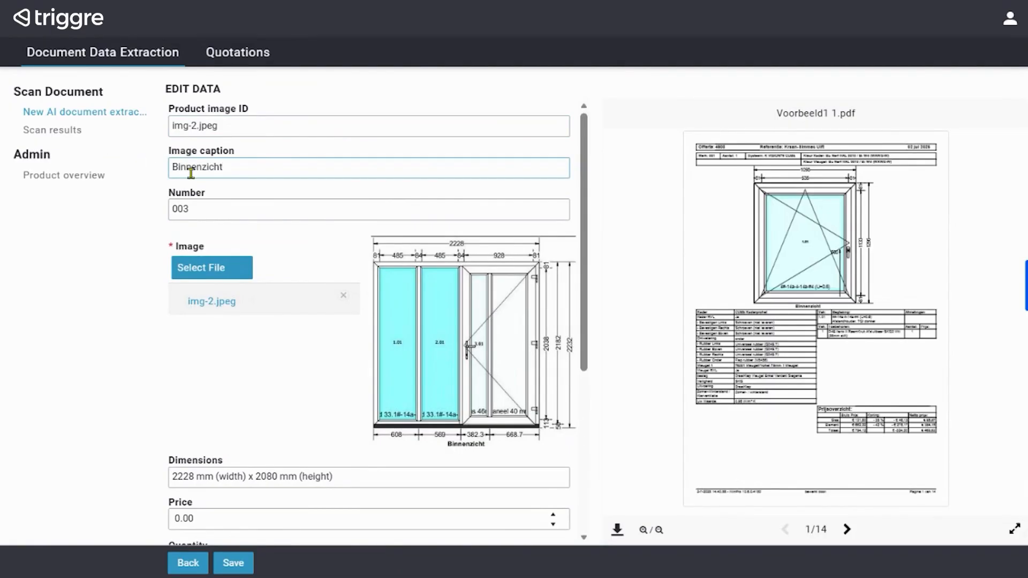
Save the product 003 record's edits and start creating a product from the product 008 scan result
{"action": "left_click", "coordinate": [243, 560]}
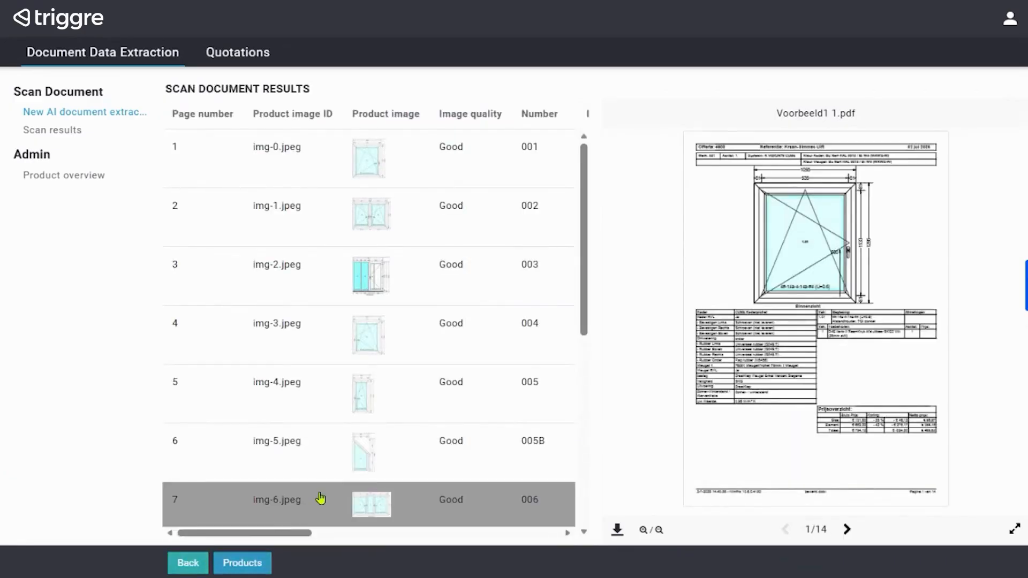
{"action": "scroll", "coordinate": [498, 426], "scroll_direction": "down", "scroll_amount": 5}
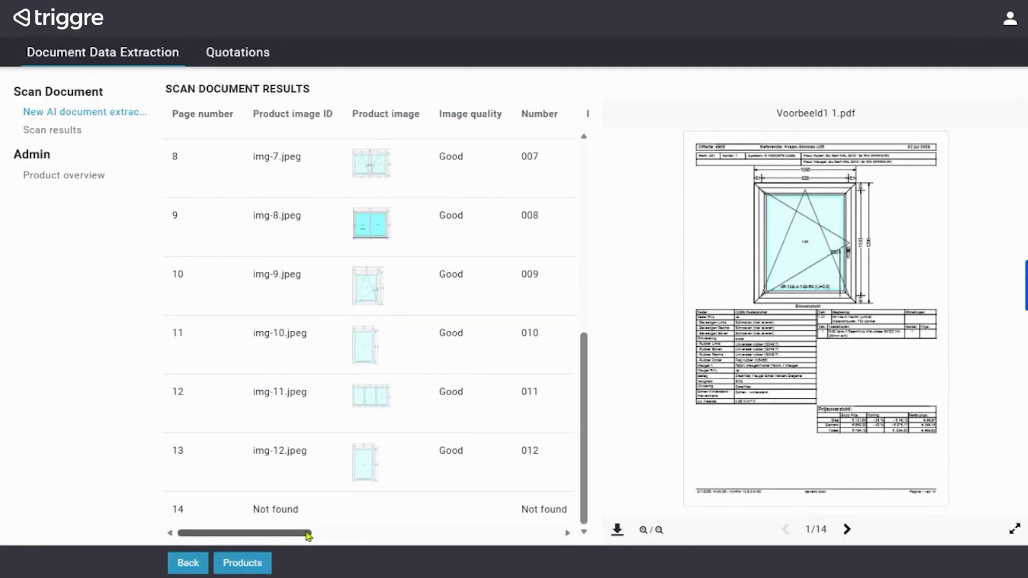
{"action": "left_click_drag", "start_coordinate": [305, 532], "coordinate": [246, 543]}
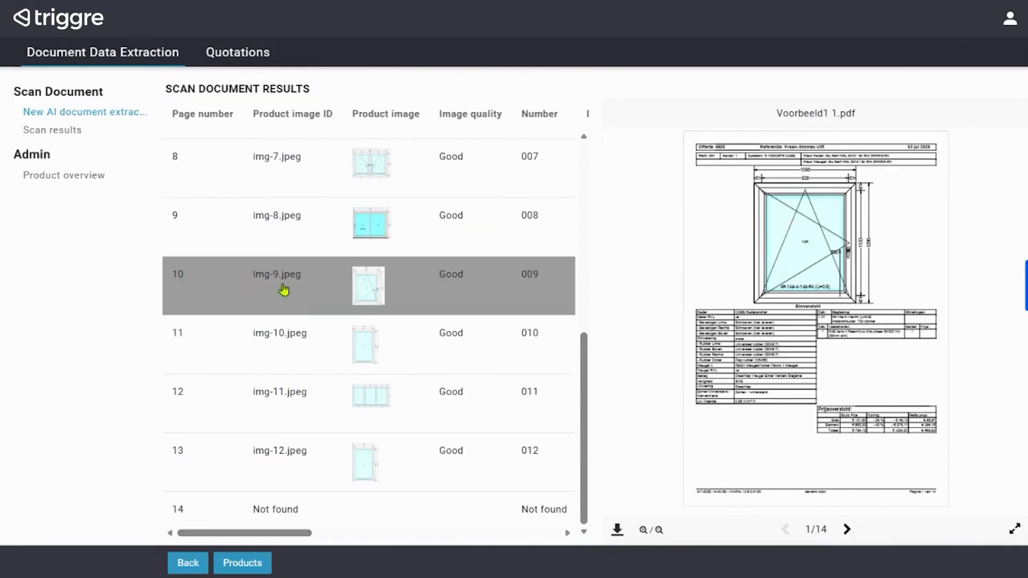
{"action": "left_click", "coordinate": [275, 243]}
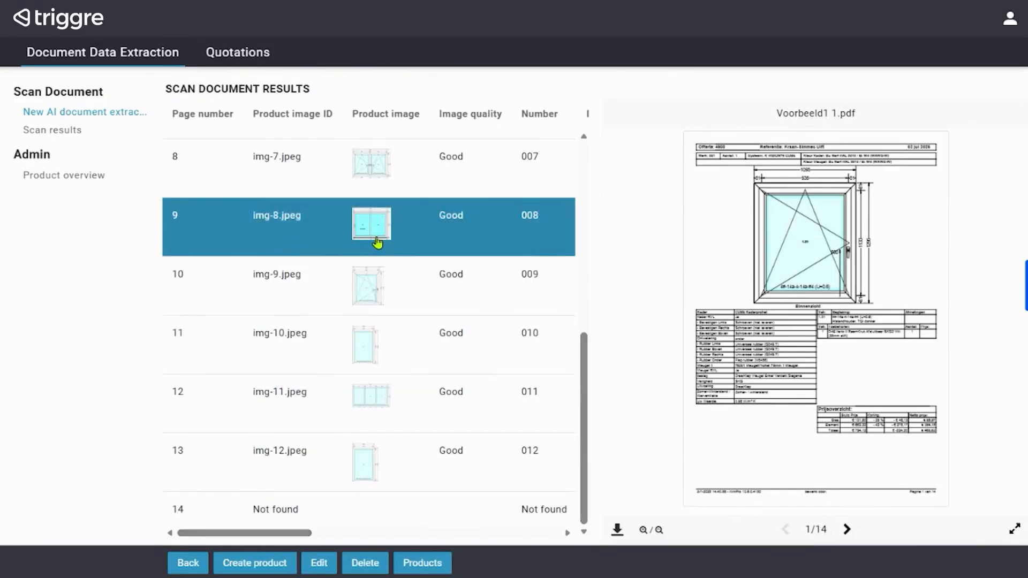
{"action": "left_click", "coordinate": [268, 566]}
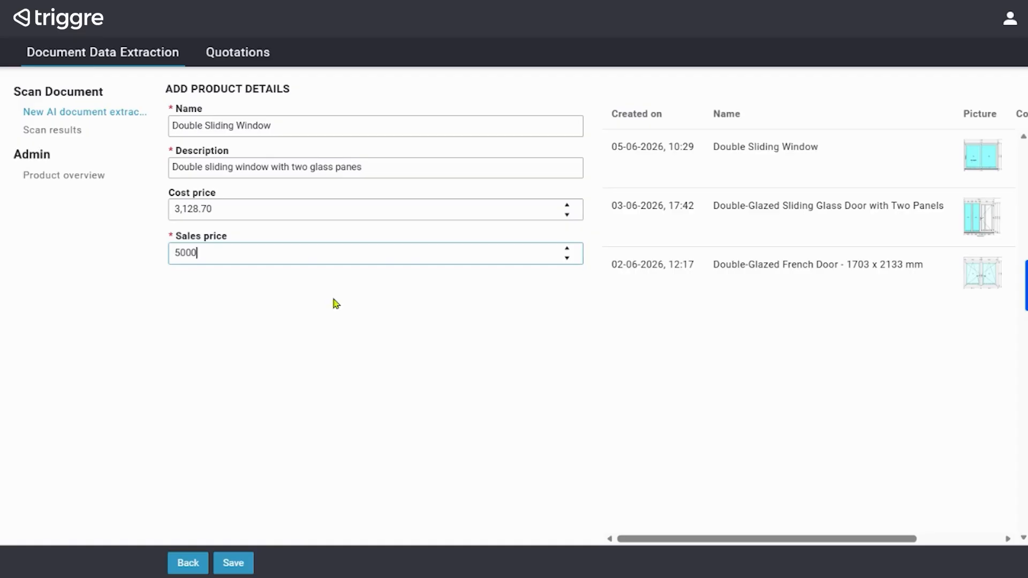
Save the Double Sliding Window product with a sales price of 5,000.00 and check its prices in the product list
{"action": "left_click", "coordinate": [233, 563]}
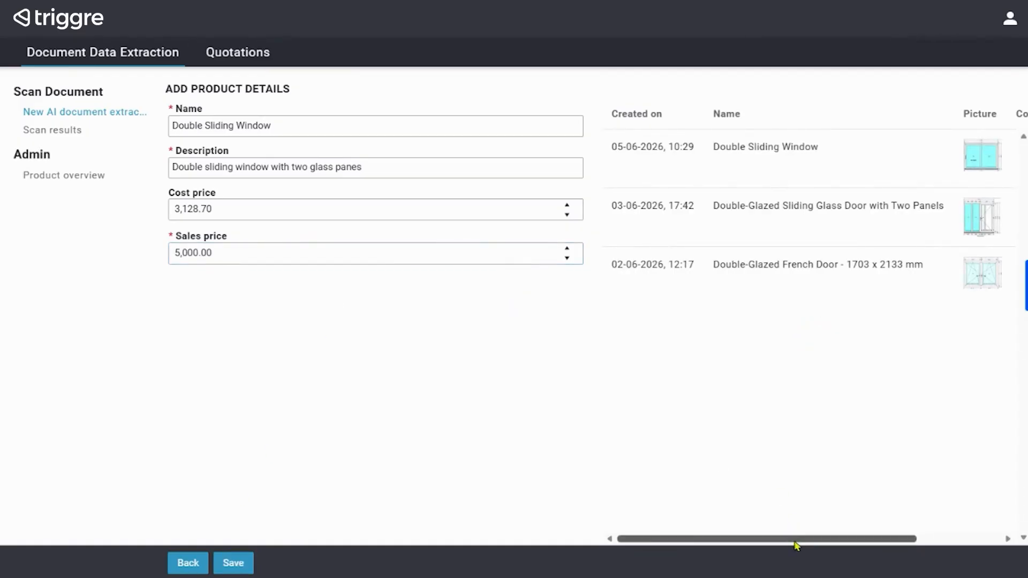
{"action": "left_click_drag", "start_coordinate": [795, 539], "coordinate": [940, 537]}
{"action": "left_click", "coordinate": [970, 170]}
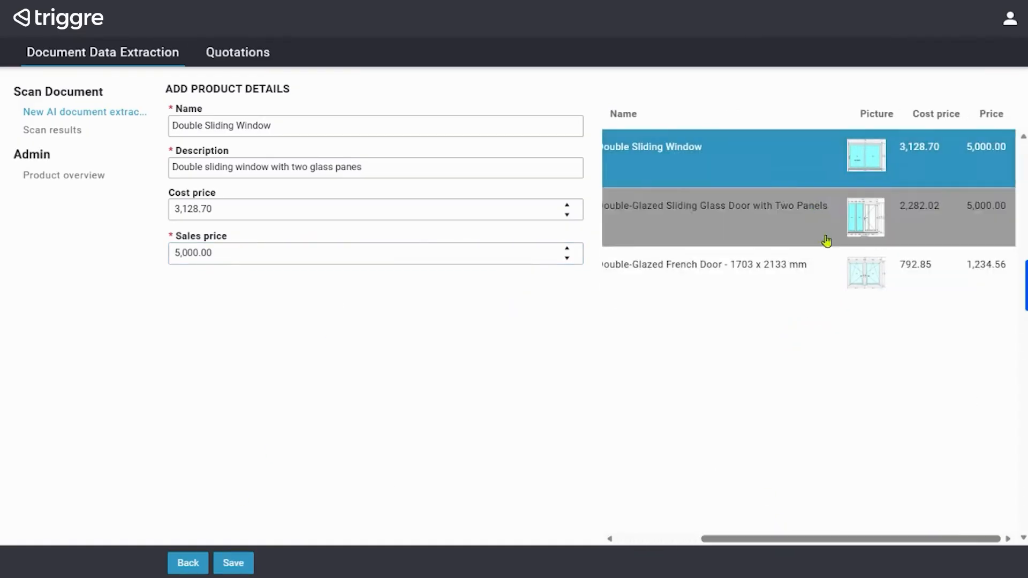
{"action": "left_click_drag", "start_coordinate": [932, 539], "coordinate": [846, 539]}
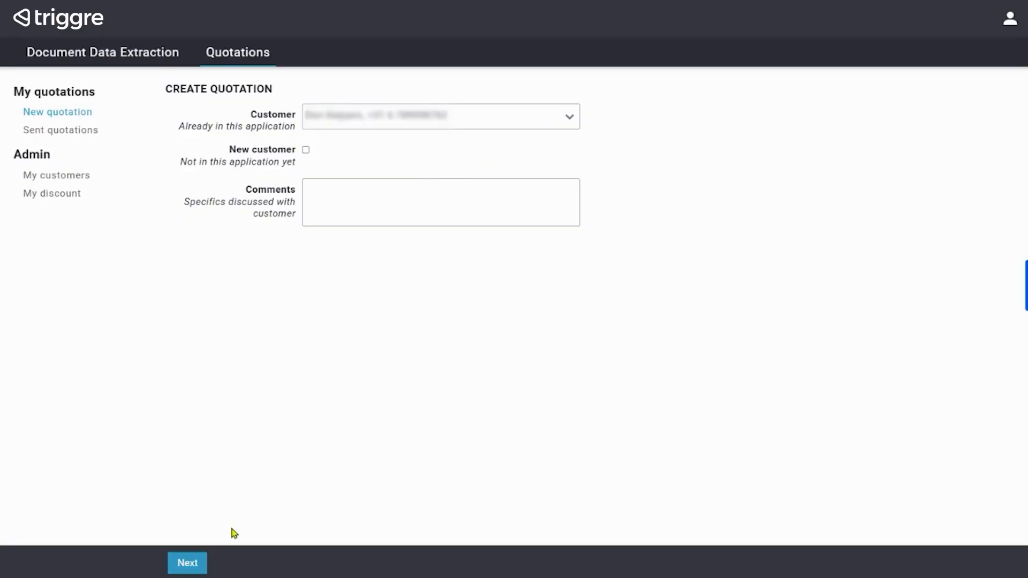
Proceed with the new quotation for the chosen customer and add one Double Sliding Window to its articles
{"action": "left_click", "coordinate": [197, 563]}
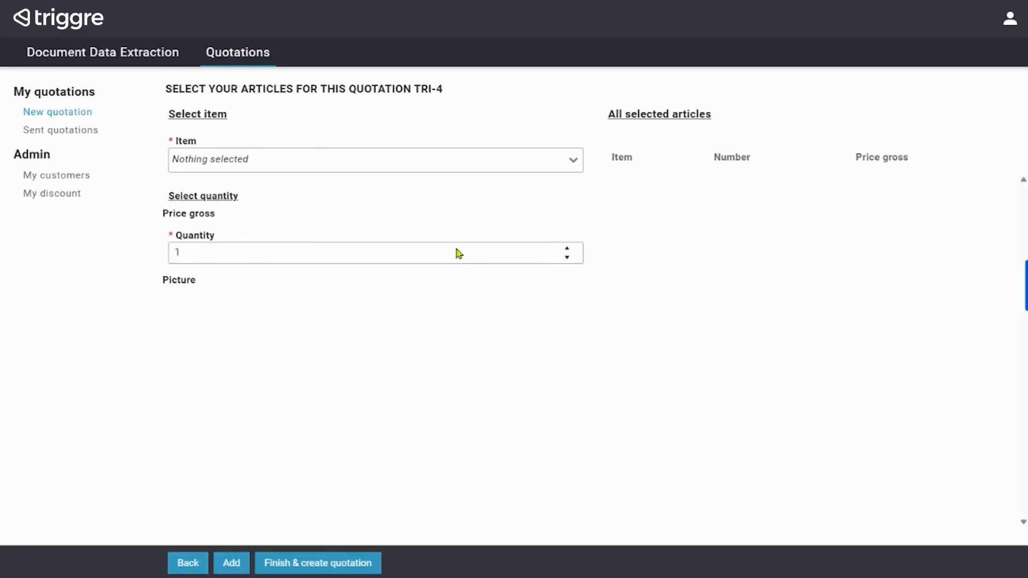
{"action": "left_click", "coordinate": [456, 167]}
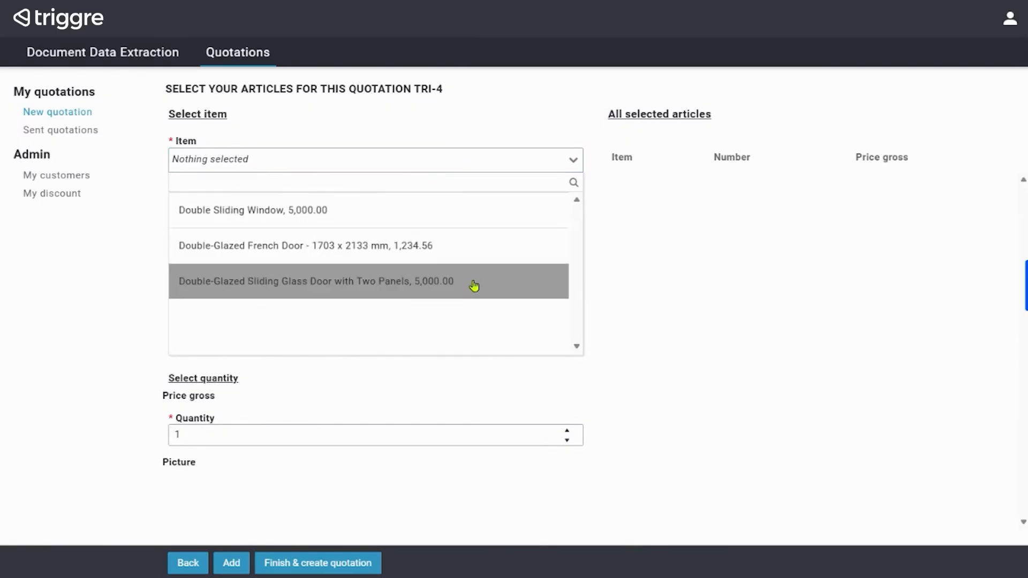
{"action": "left_click", "coordinate": [474, 220]}
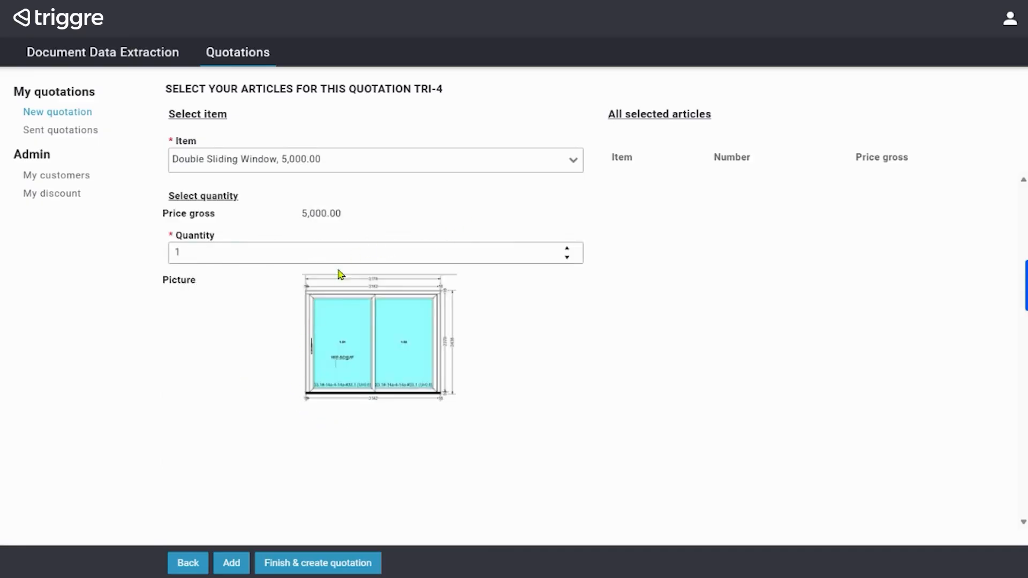
{"action": "left_click", "coordinate": [232, 563]}
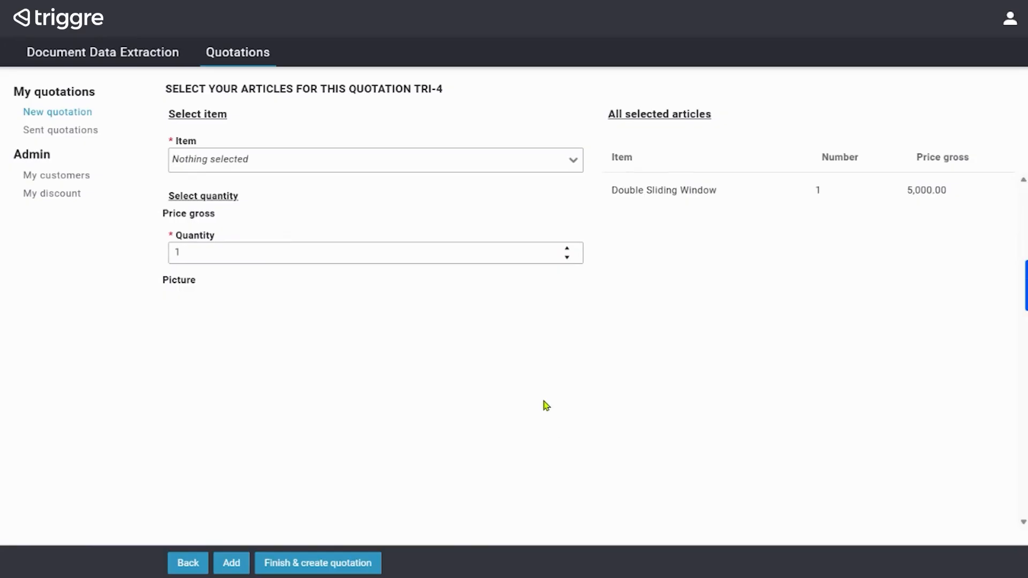
Add one Double-Glazed French Door - 1703 x 2133 mm to the articles and finish creating the quotation
{"action": "left_click", "coordinate": [569, 160]}
{"action": "left_click", "coordinate": [458, 257]}
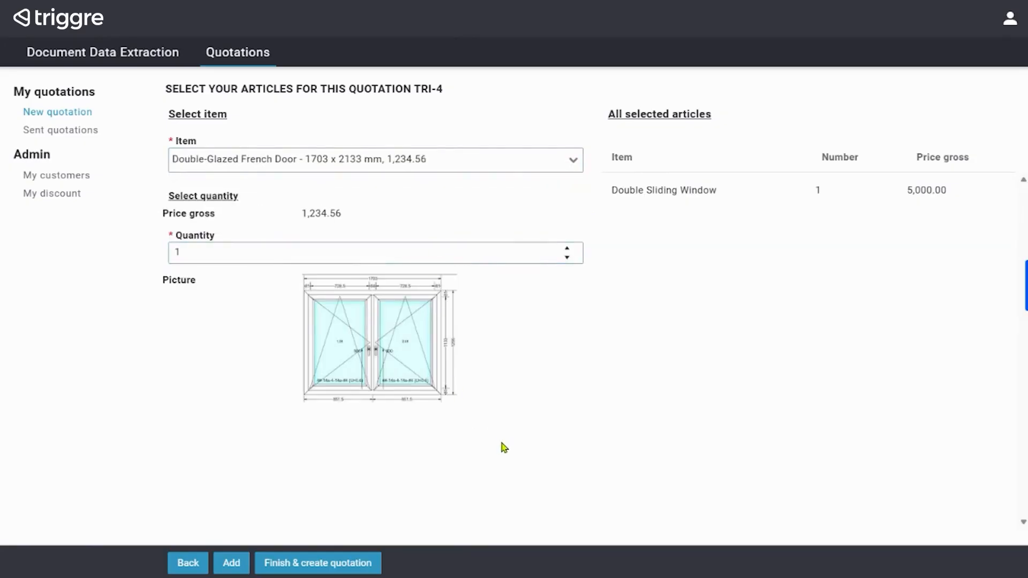
{"action": "left_click", "coordinate": [232, 564]}
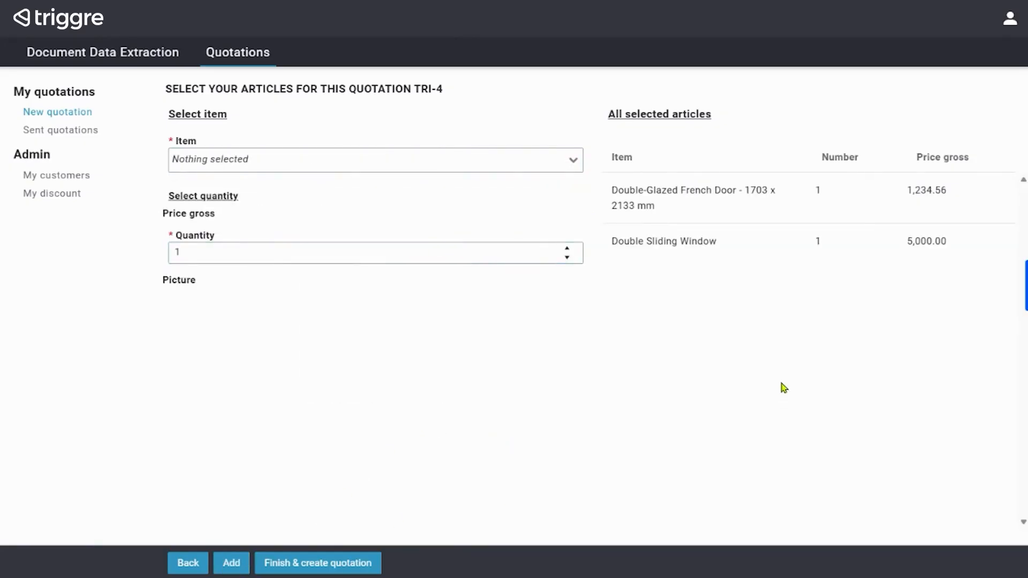
{"action": "left_click", "coordinate": [337, 572]}
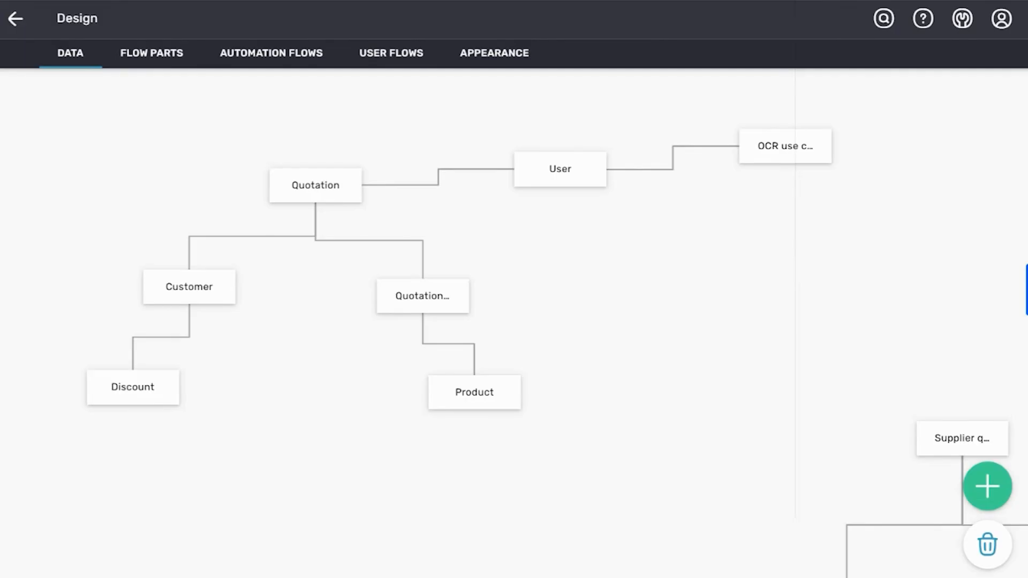
Examine the properties of the Quotation, Customer, Discount, Quotation line and Product items in the application's data model
{"action": "left_click", "coordinate": [342, 198]}
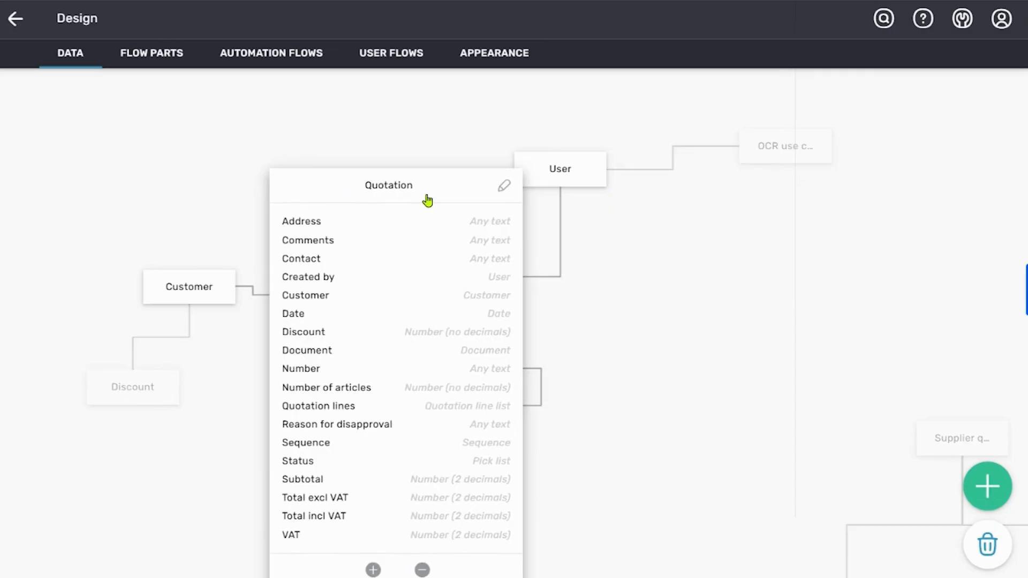
{"action": "left_click", "coordinate": [207, 297]}
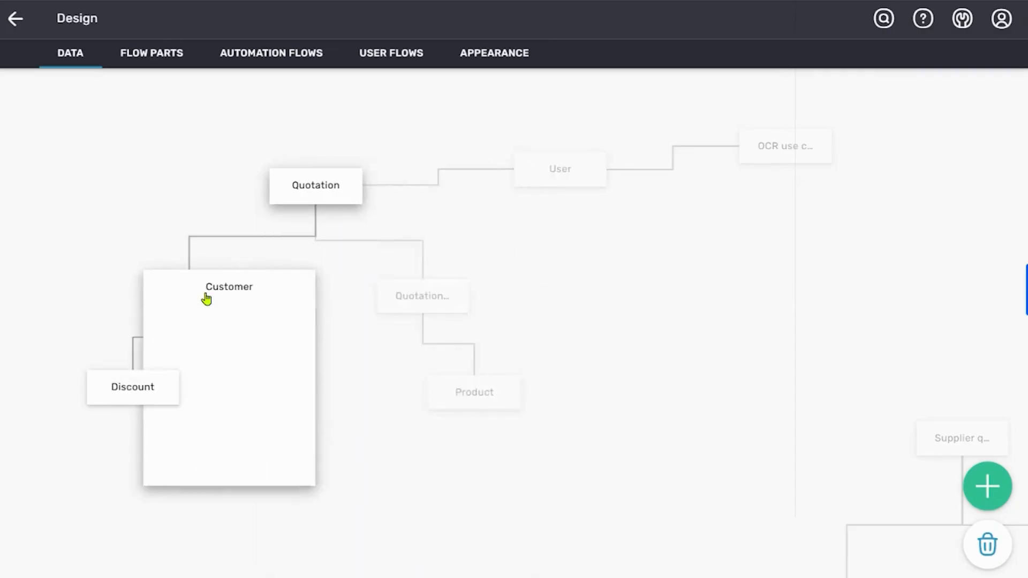
{"action": "left_click", "coordinate": [122, 401]}
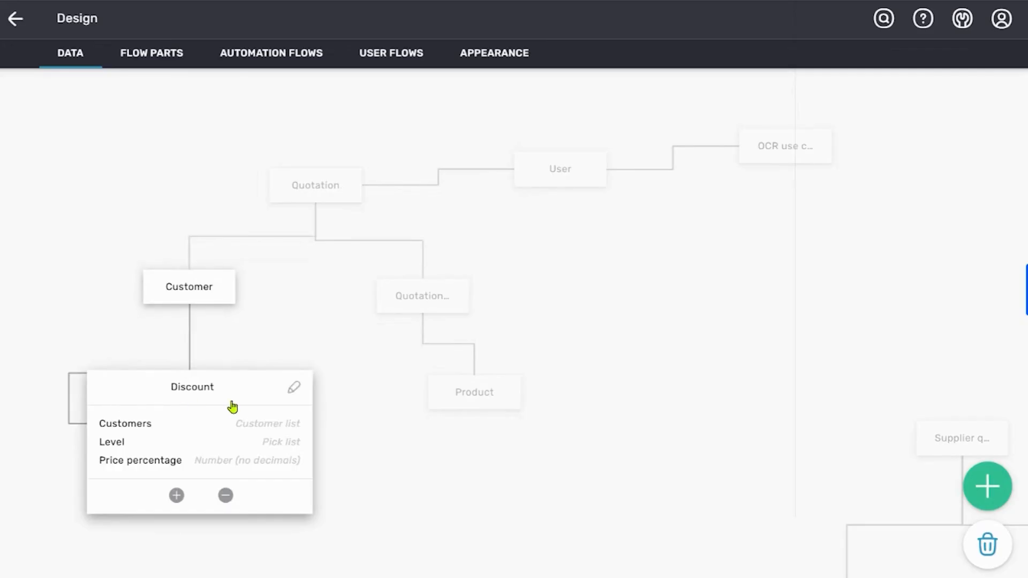
{"action": "left_click", "coordinate": [456, 312]}
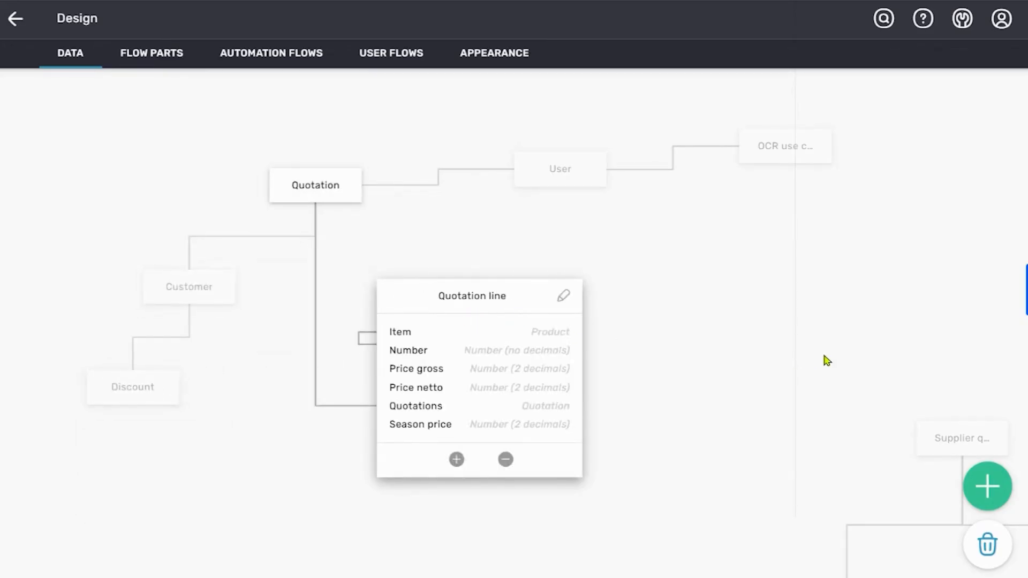
{"action": "left_click", "coordinate": [478, 400]}
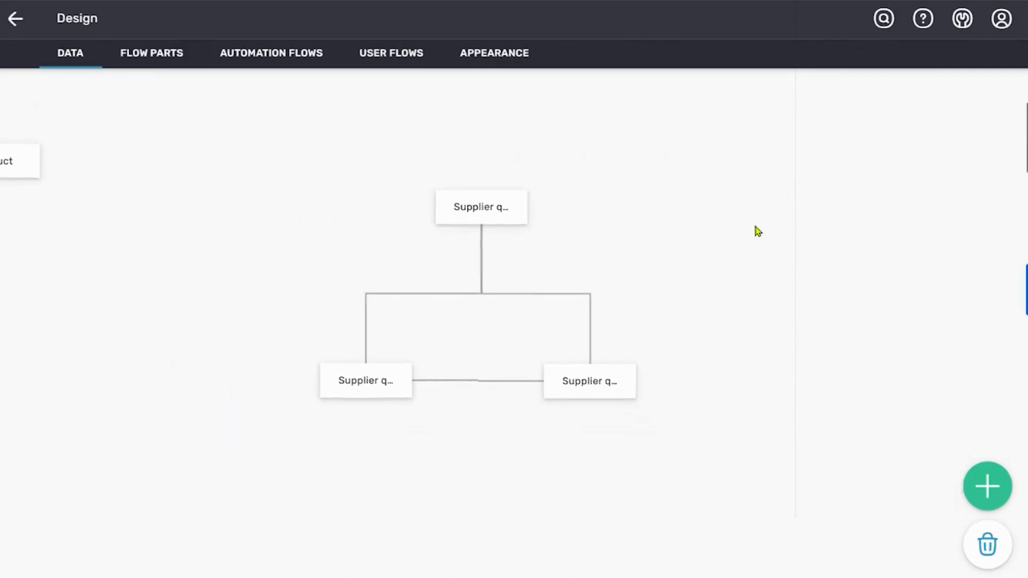
Inspect the Supplier quote item's properties and review the pick list options of its Status property
{"action": "left_click", "coordinate": [504, 203]}
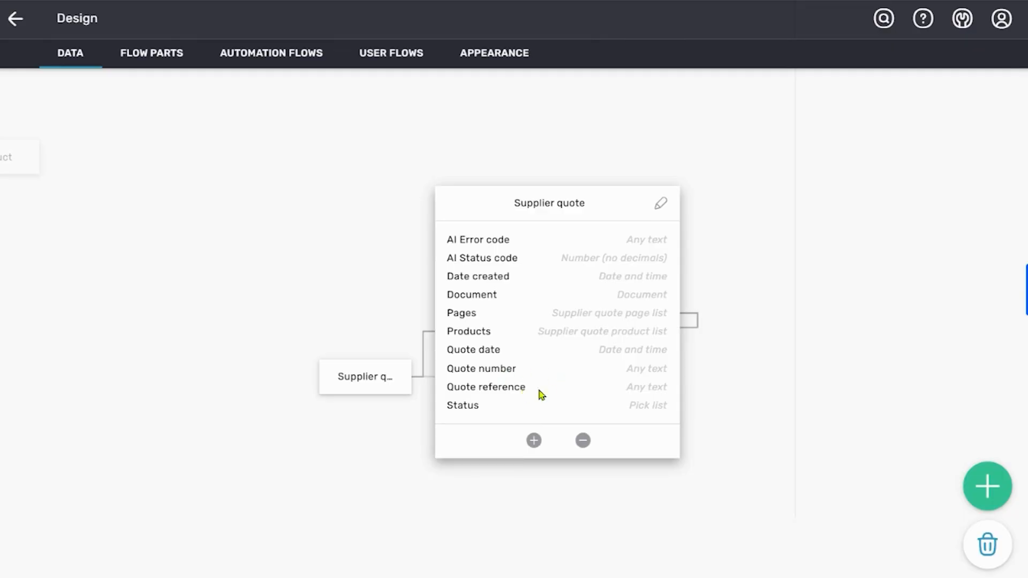
{"action": "left_click", "coordinate": [467, 411]}
{"action": "scroll", "coordinate": [420, 277], "scroll_direction": "down", "scroll_amount": 1}
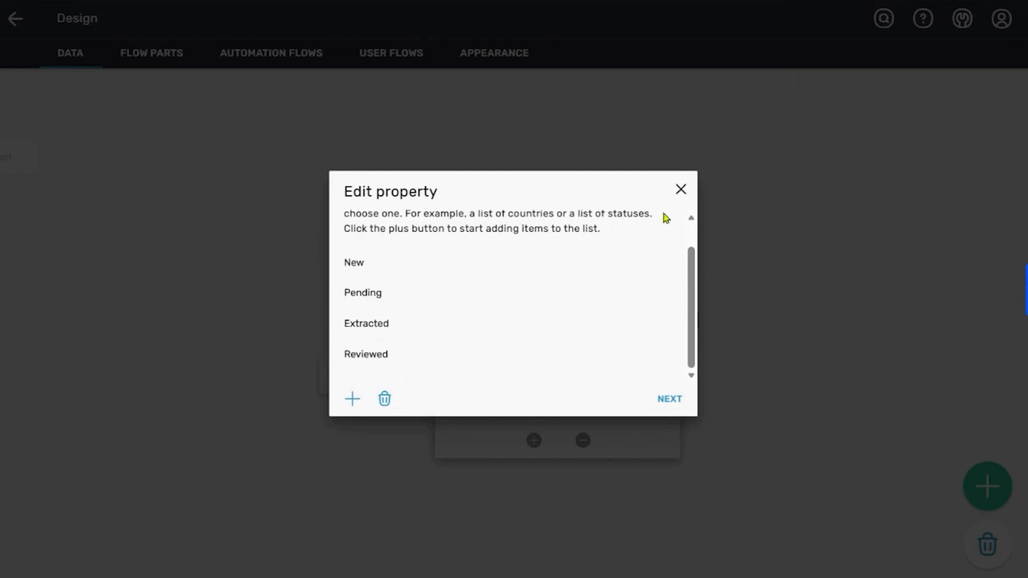
{"action": "left_click", "coordinate": [681, 189]}
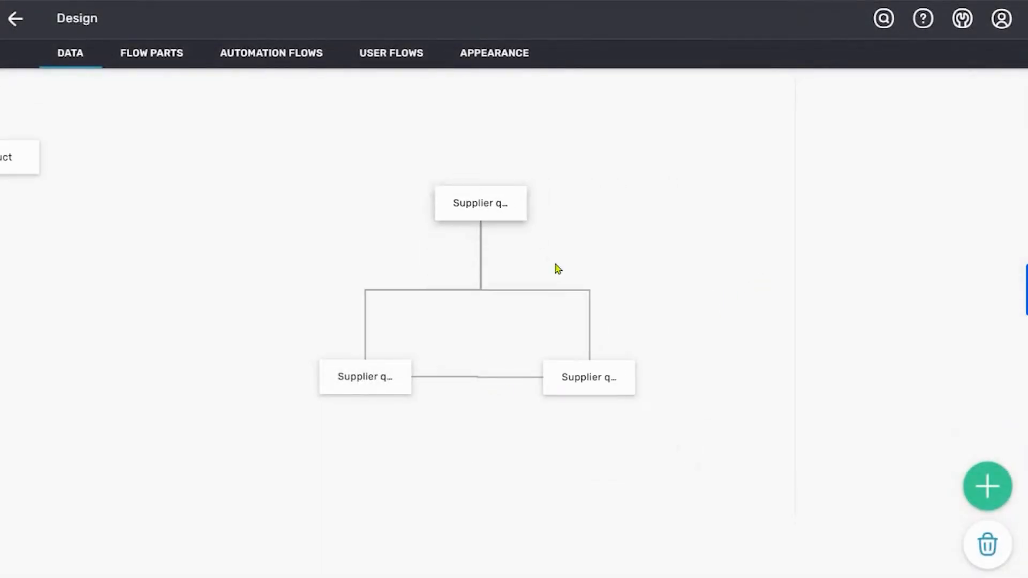
Examine the properties of the Supplier quote page and Supplier quote product items in the data model
{"action": "mouse_move", "coordinate": [619, 385]}
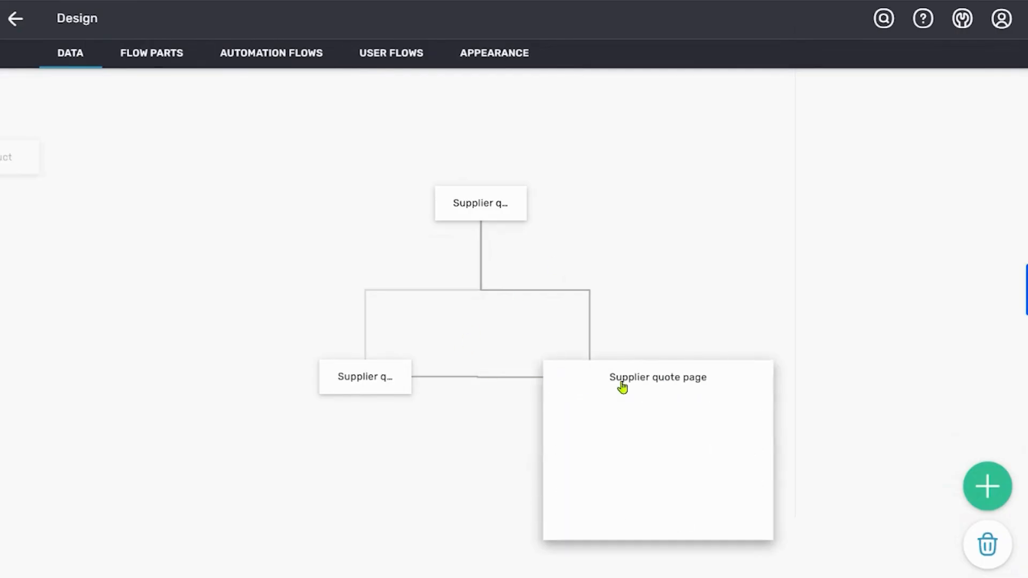
{"action": "scroll", "coordinate": [701, 393], "scroll_direction": "down", "scroll_amount": 2}
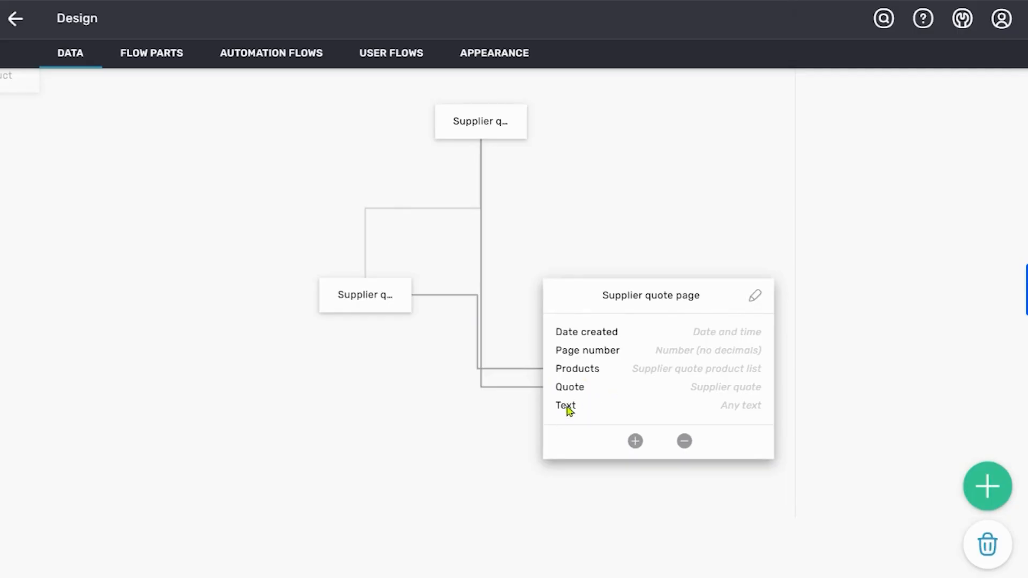
{"action": "mouse_move", "coordinate": [383, 305]}
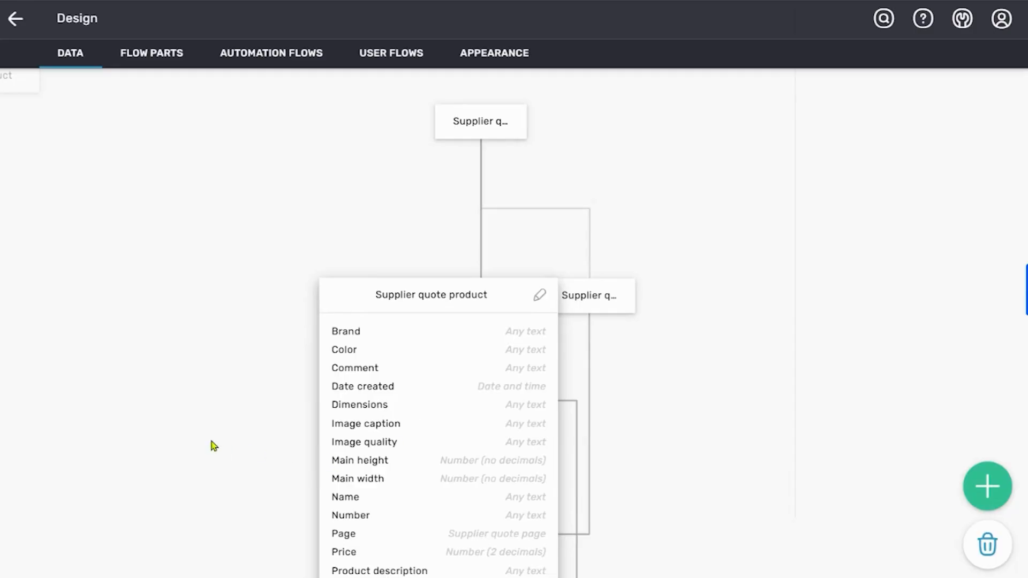
{"action": "scroll", "coordinate": [213, 446], "scroll_direction": "down", "scroll_amount": 1}
{"action": "scroll", "coordinate": [396, 304], "scroll_direction": "down", "scroll_amount": 1}
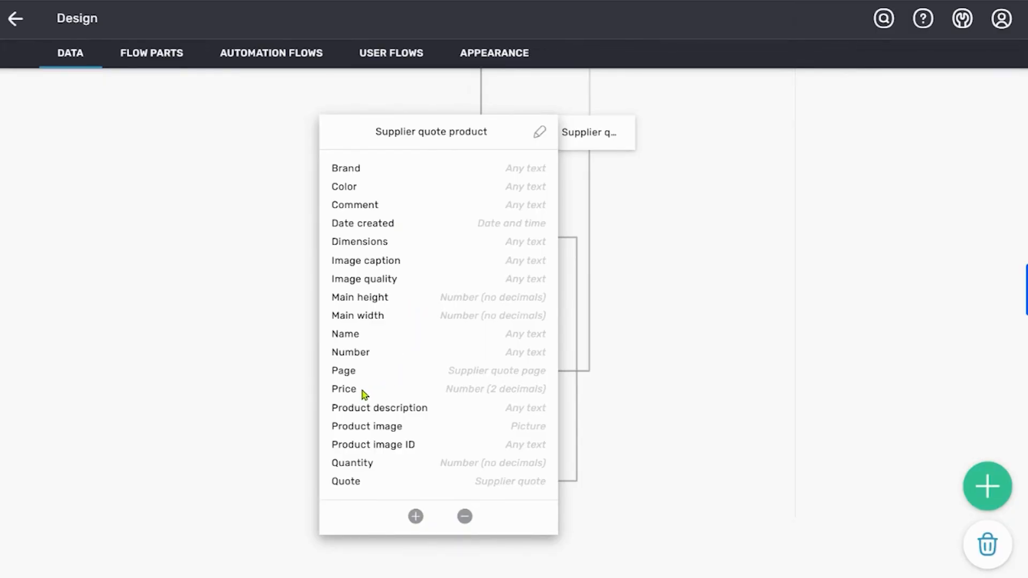
{"action": "left_click", "coordinate": [800, 306]}
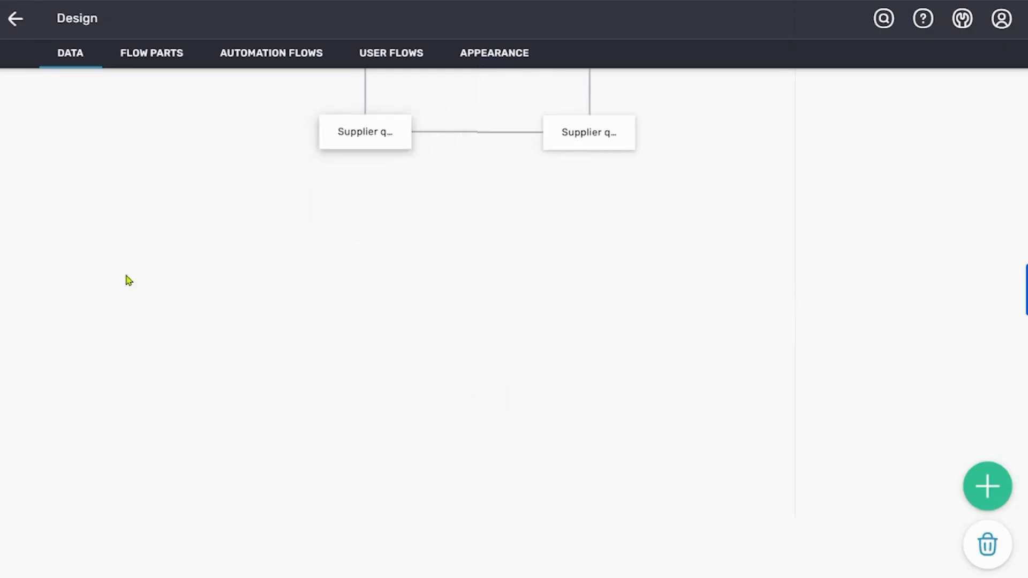
Review the New AI document extraction user flow and its OCR page, then return to the user flow overview
{"action": "left_click", "coordinate": [409, 62]}
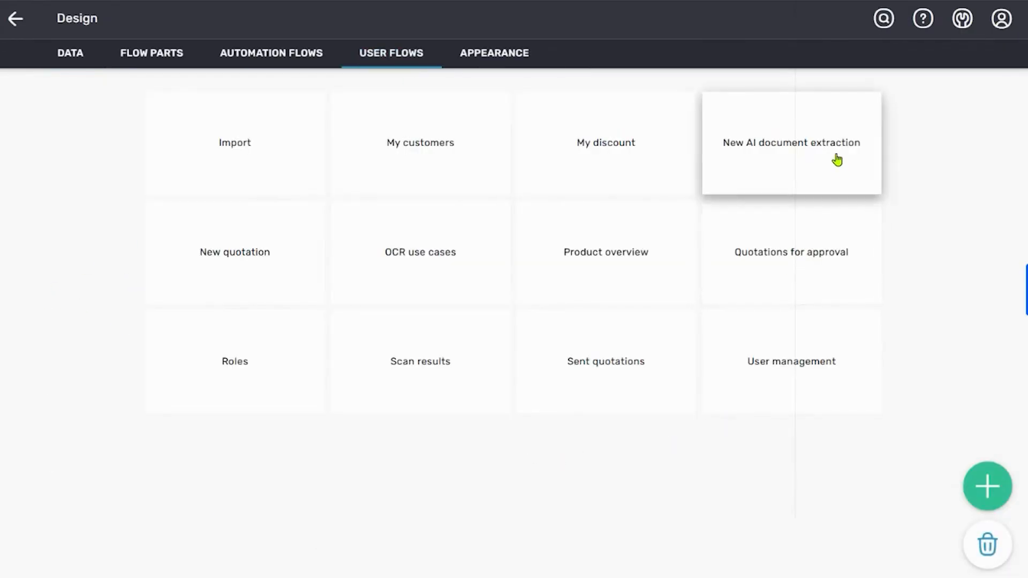
{"action": "left_click", "coordinate": [837, 160]}
{"action": "scroll", "coordinate": [771, 174], "scroll_direction": "down", "scroll_amount": 2}
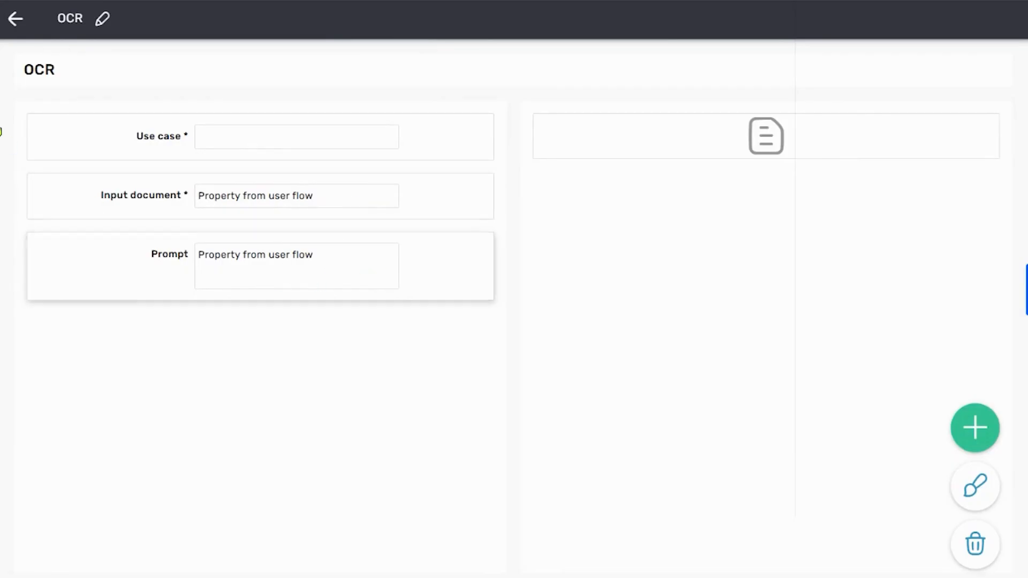
{"action": "left_click", "coordinate": [13, 21]}
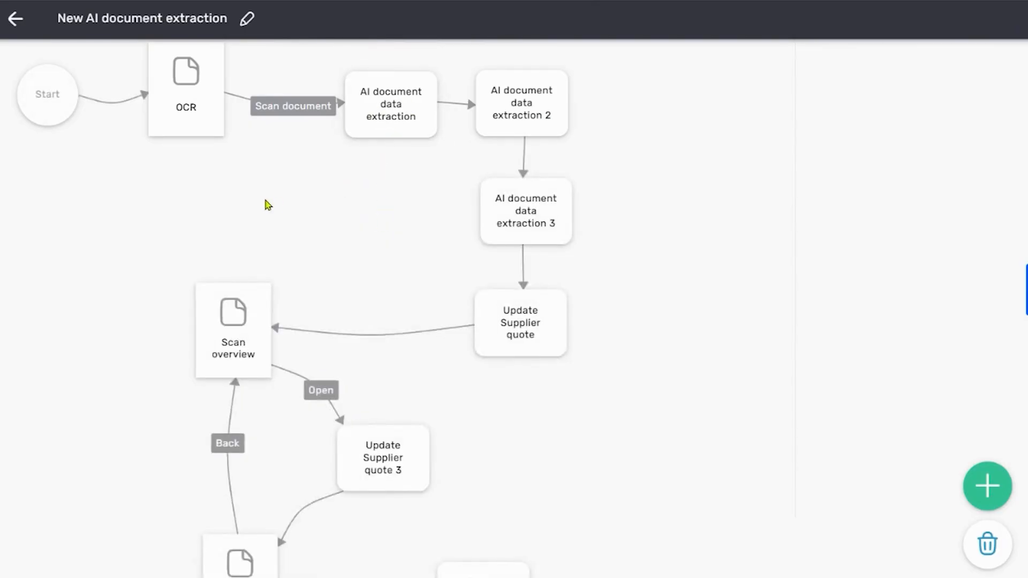
{"action": "left_click", "coordinate": [15, 18]}
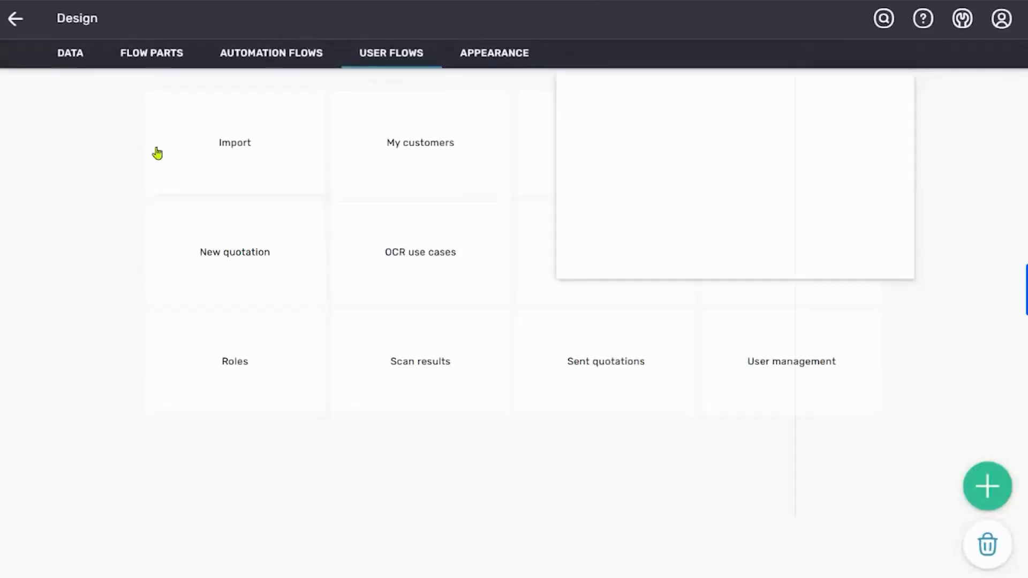
Open the AI document data extraction flow part and examine the branches of its Step decision
{"action": "left_click", "coordinate": [164, 61]}
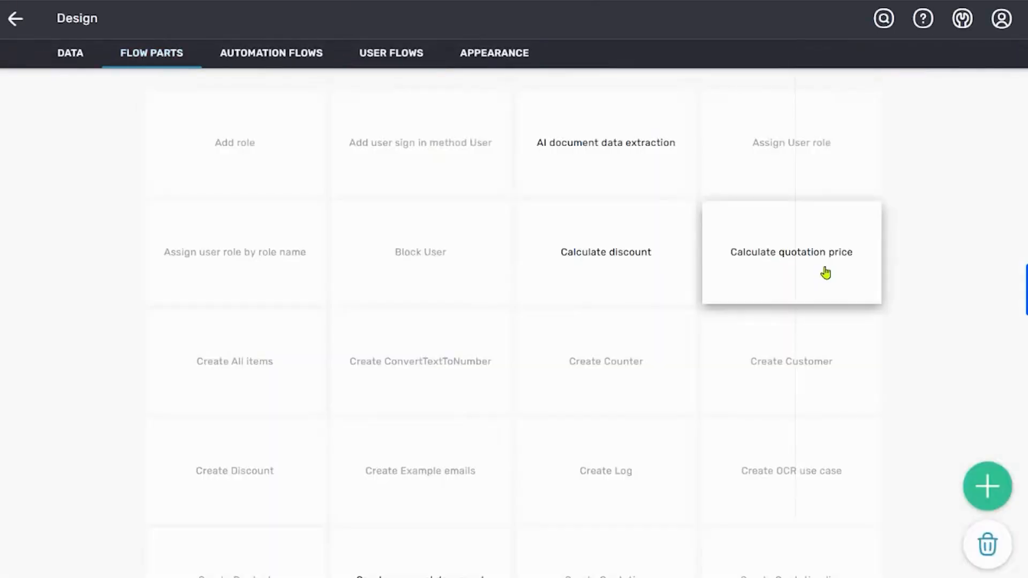
{"action": "left_click", "coordinate": [602, 152]}
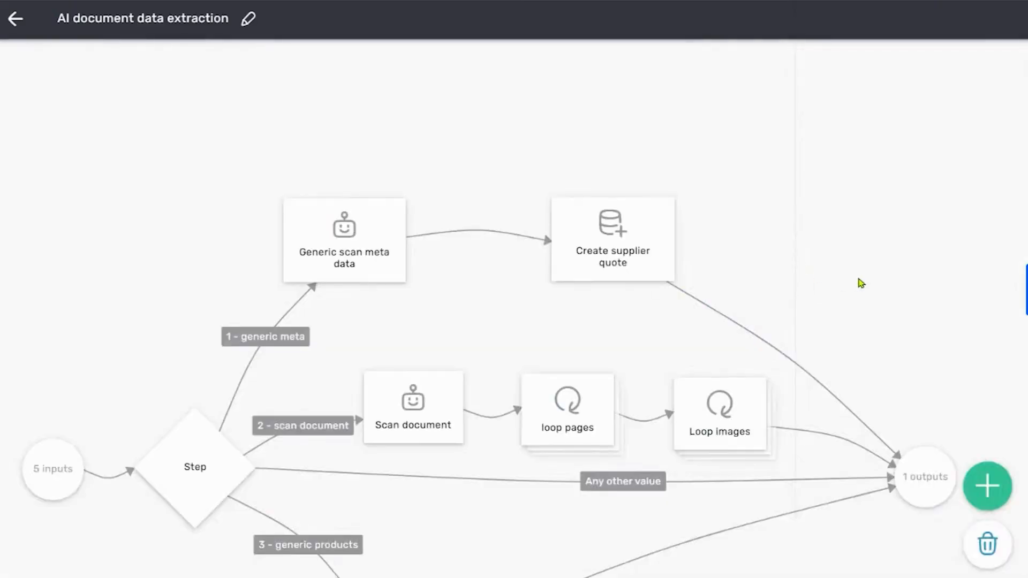
{"action": "left_click_drag", "start_coordinate": [862, 283], "coordinate": [793, 157]}
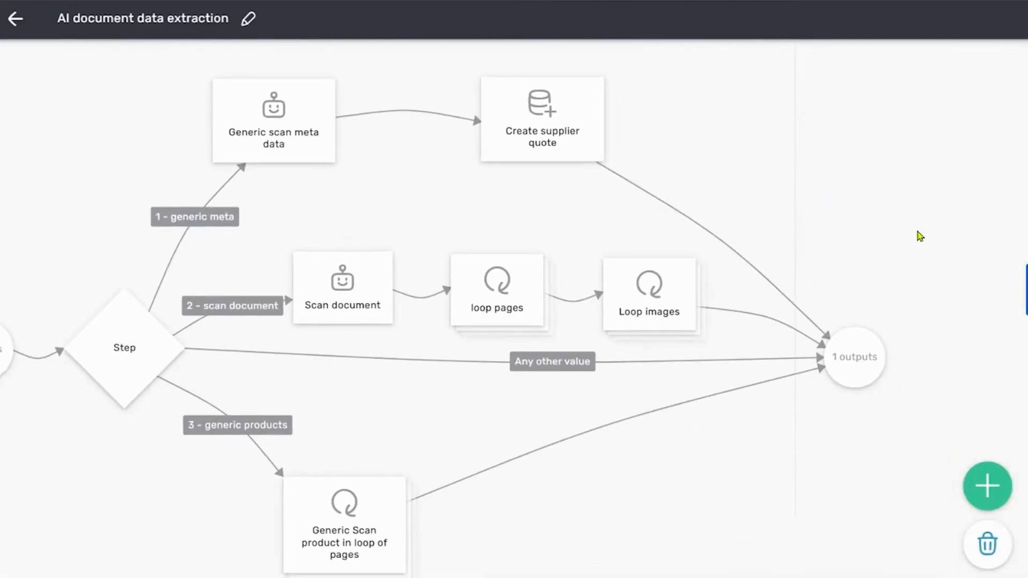
Space the Generic scan meta data and Create supplier quote steps further apart to make room between them
{"action": "left_click_drag", "start_coordinate": [950, 212], "coordinate": [968, 210]}
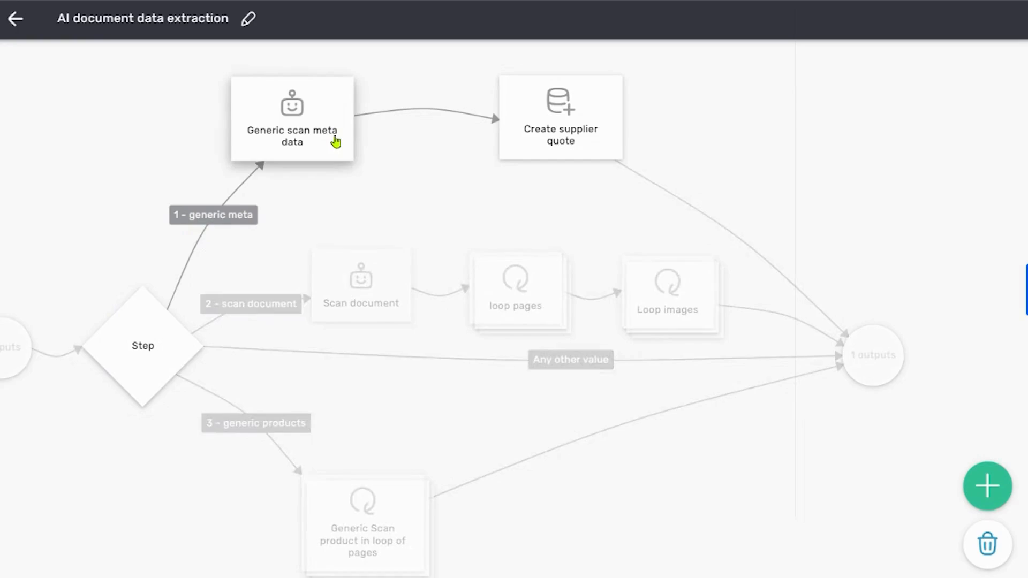
{"action": "left_click_drag", "start_coordinate": [335, 138], "coordinate": [324, 135]}
{"action": "left_click_drag", "start_coordinate": [563, 135], "coordinate": [588, 135]}
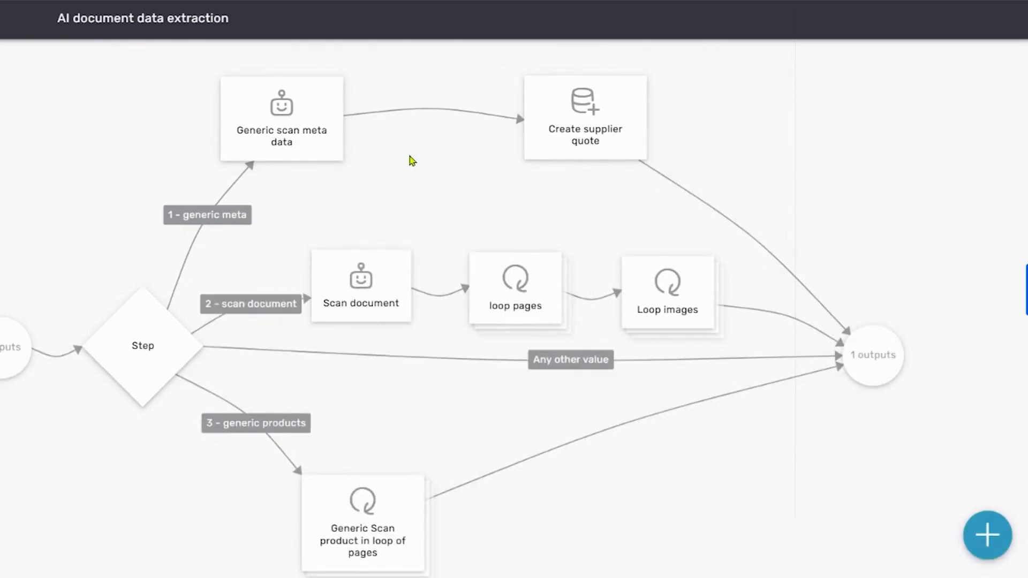
Insert an agent step after Generic scan meta data, using the Generic (GPT) agent with the GPT-4o-mini model
{"action": "left_click", "coordinate": [326, 156]}
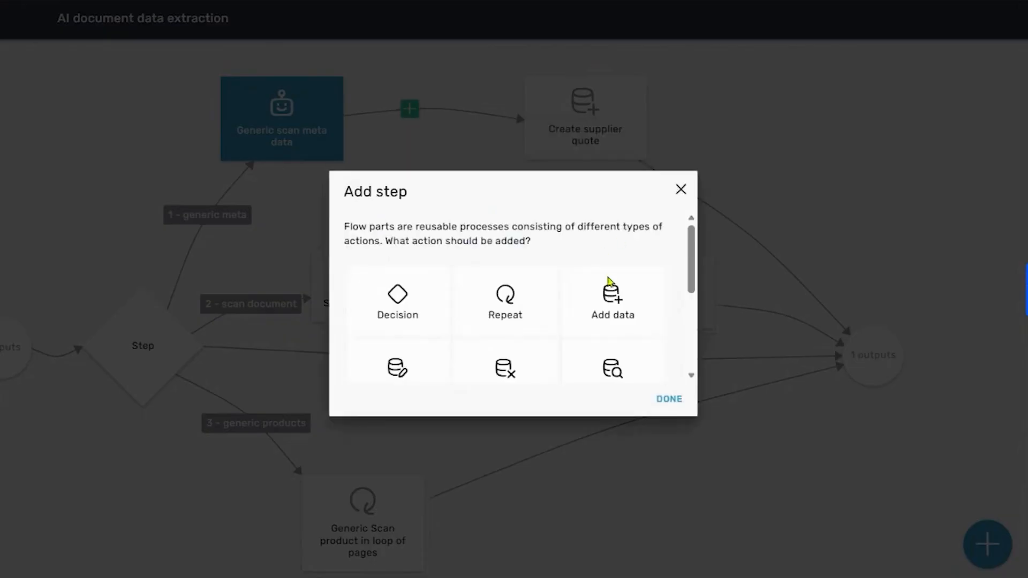
{"action": "scroll", "coordinate": [621, 305], "scroll_direction": "down", "scroll_amount": 5}
{"action": "left_click", "coordinate": [523, 349]}
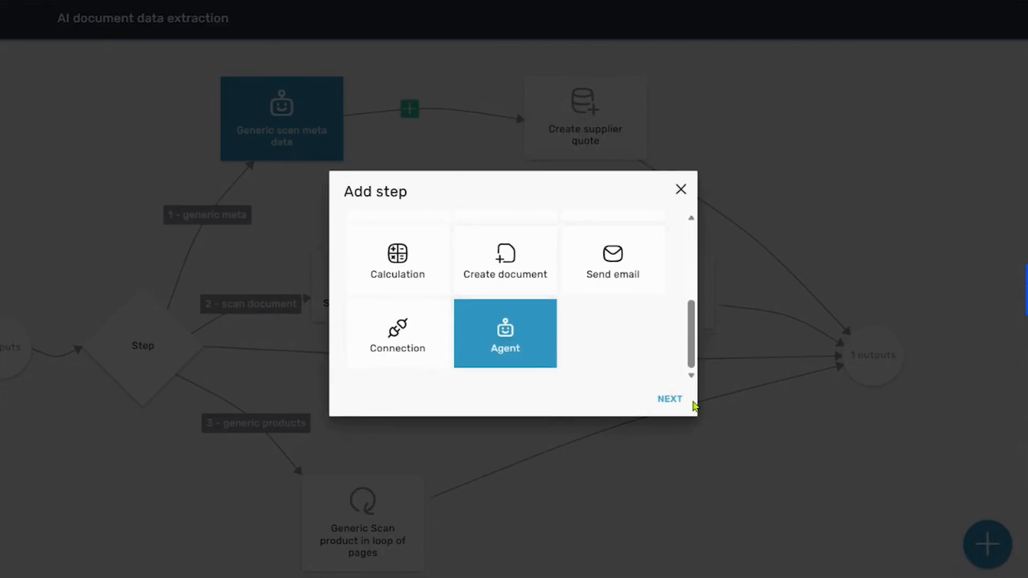
{"action": "left_click", "coordinate": [670, 399]}
{"action": "left_click", "coordinate": [431, 319]}
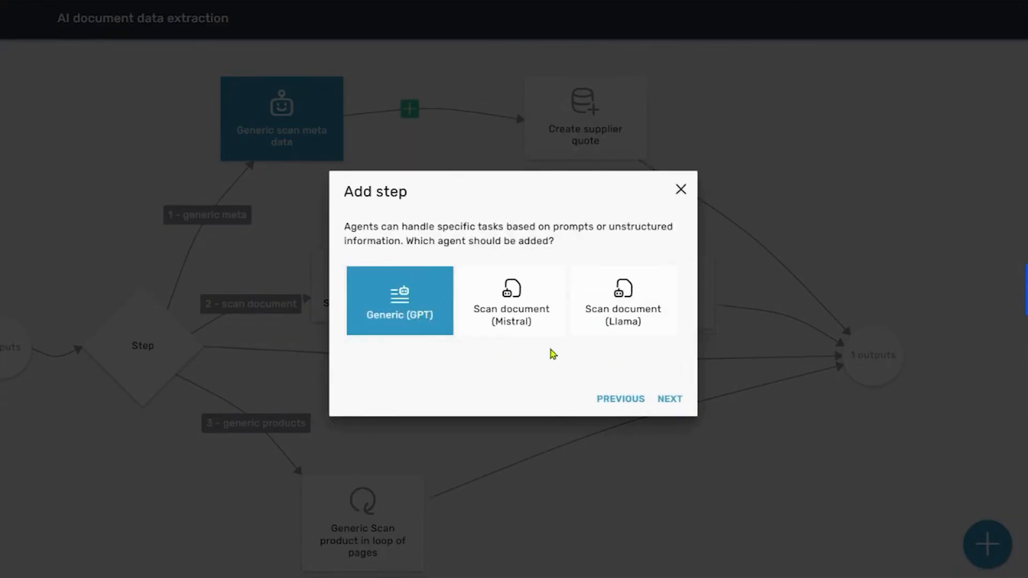
{"action": "left_click", "coordinate": [684, 405]}
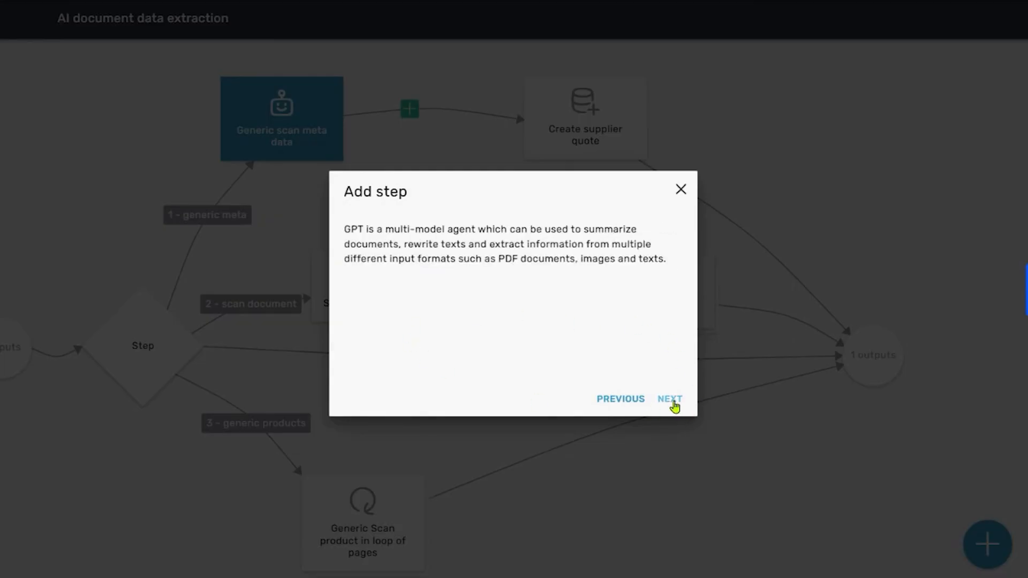
{"action": "left_click", "coordinate": [671, 400]}
{"action": "left_click", "coordinate": [437, 331]}
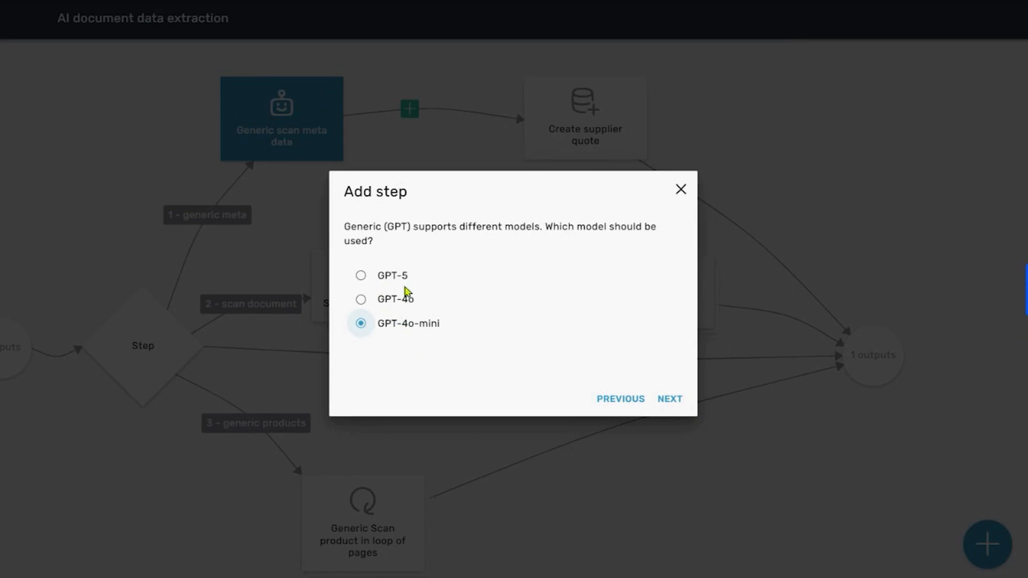
{"action": "left_click", "coordinate": [671, 400]}
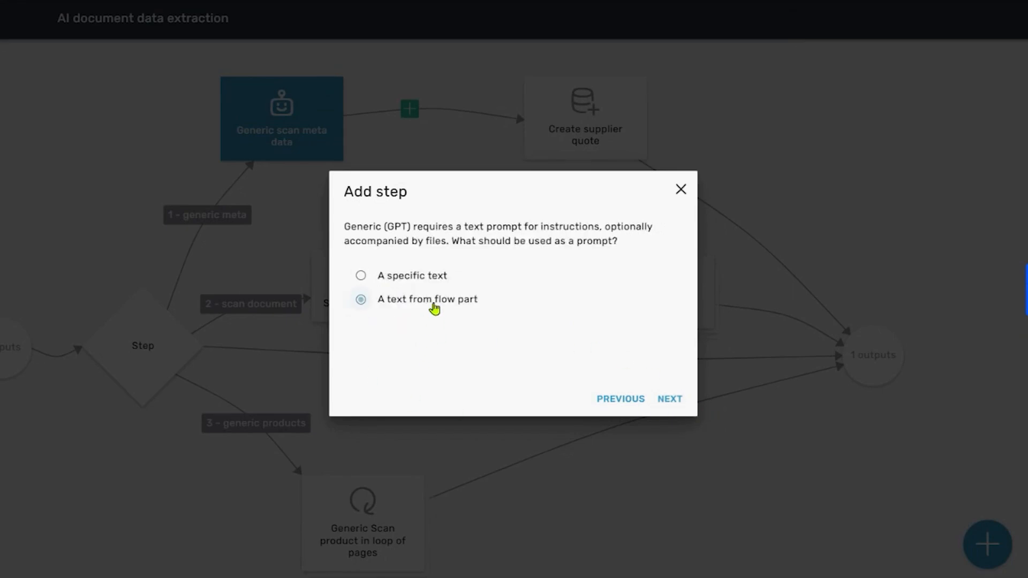
Use a text from the flow part as the agent's prompt and attach the Document input as its one file
{"action": "left_click", "coordinate": [670, 400]}
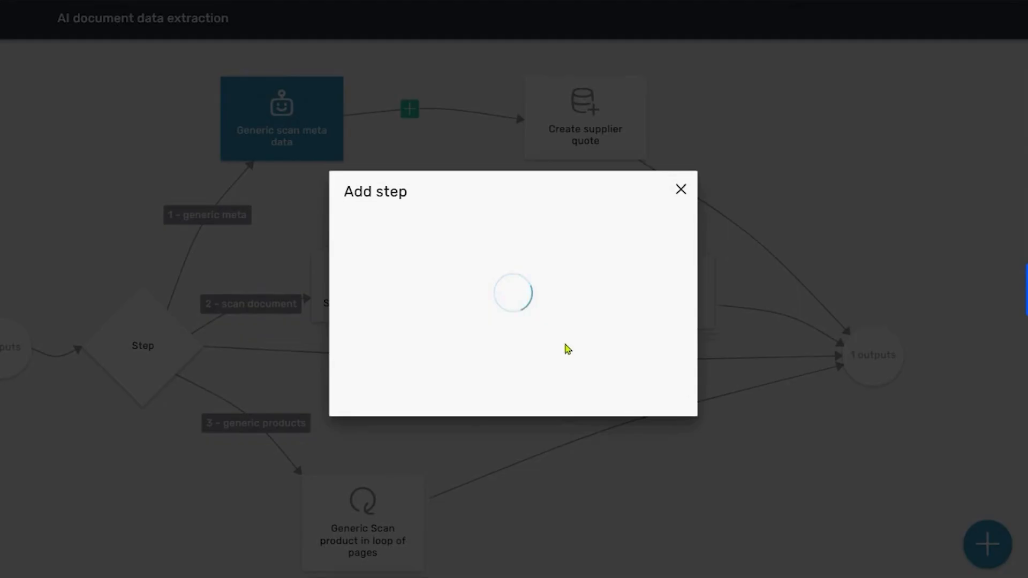
{"action": "left_click", "coordinate": [352, 262]}
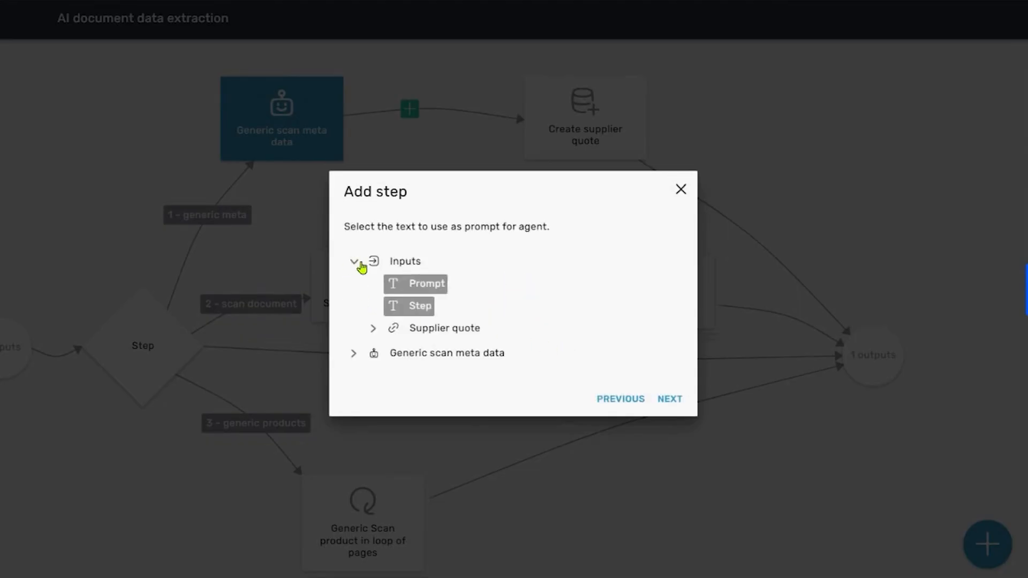
{"action": "left_click", "coordinate": [675, 399]}
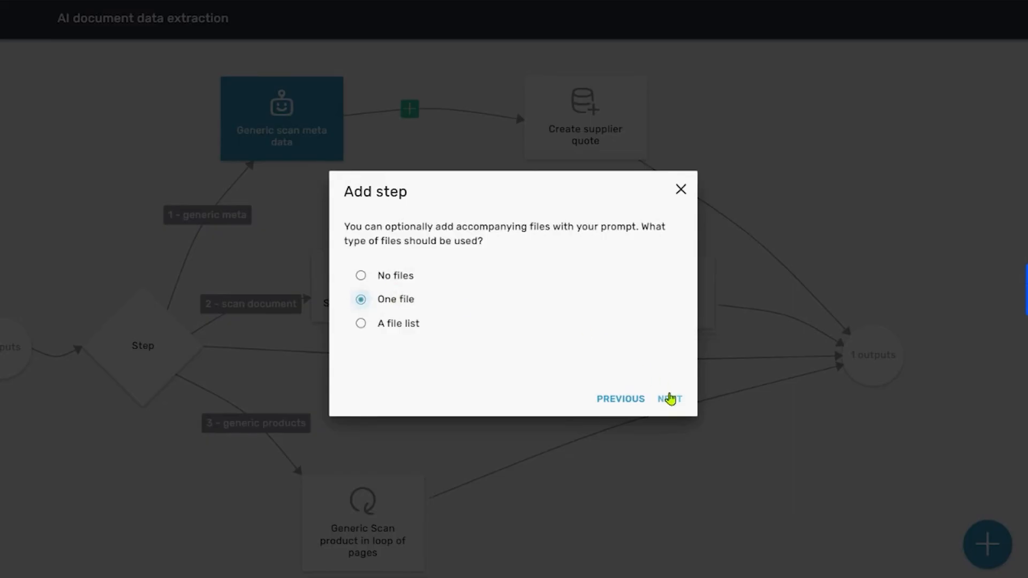
{"action": "left_click", "coordinate": [668, 399]}
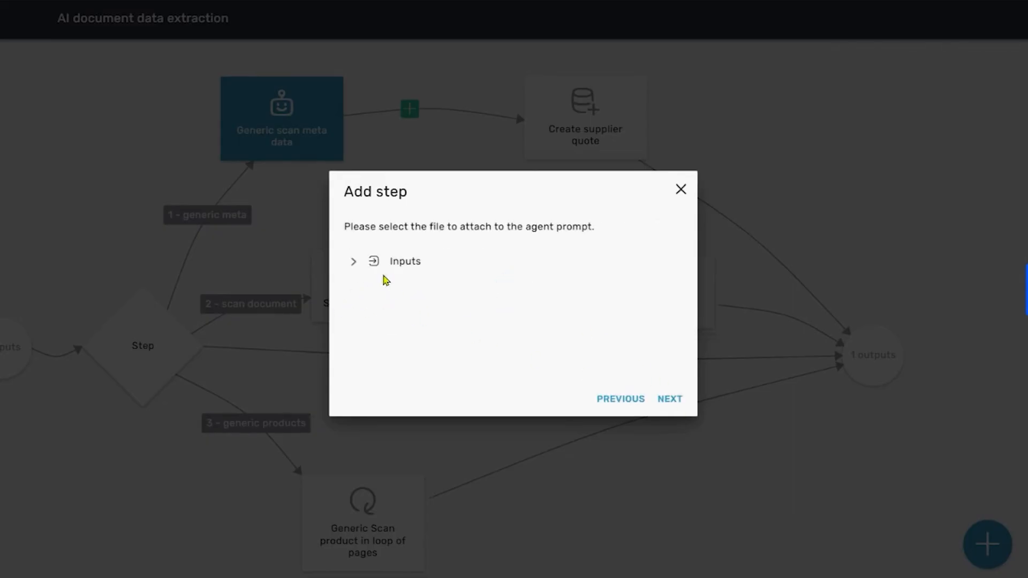
{"action": "left_click", "coordinate": [398, 262]}
{"action": "left_click", "coordinate": [433, 286]}
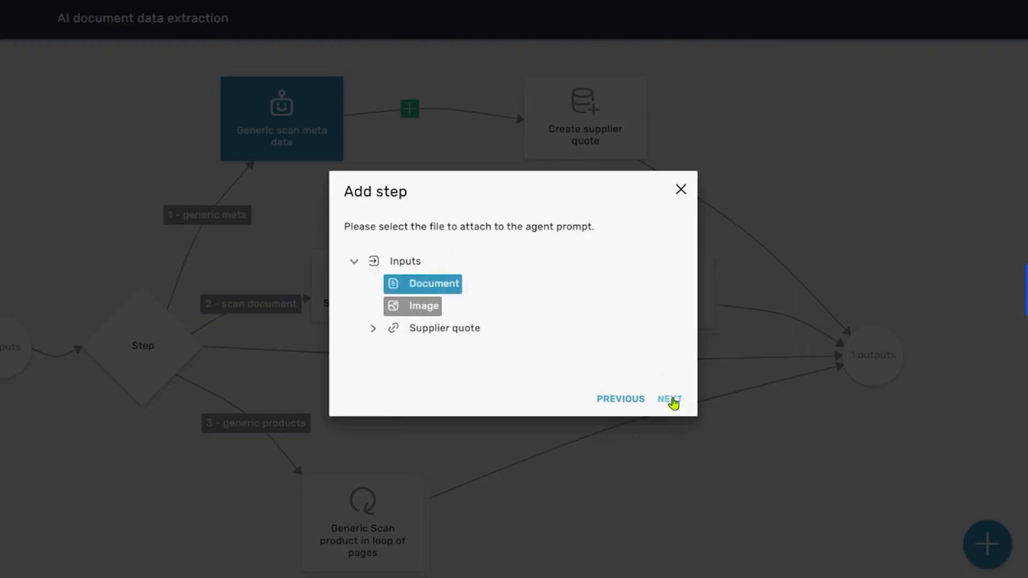
{"action": "left_click", "coordinate": [669, 400]}
Add a text output named Quote number with the description "This number is positioned on the top of the page"
{"action": "left_click", "coordinate": [349, 404]}
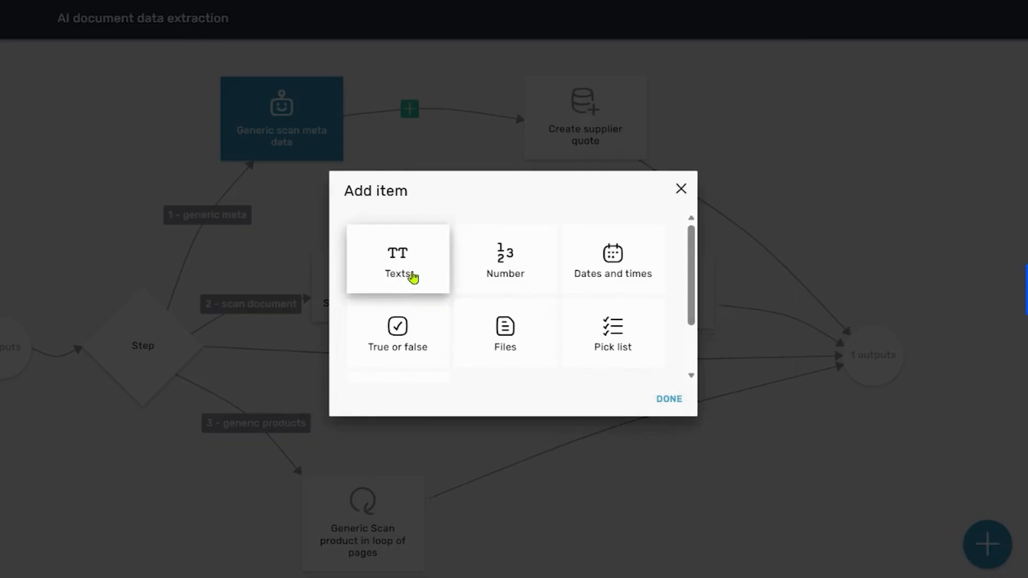
{"action": "left_click", "coordinate": [413, 276]}
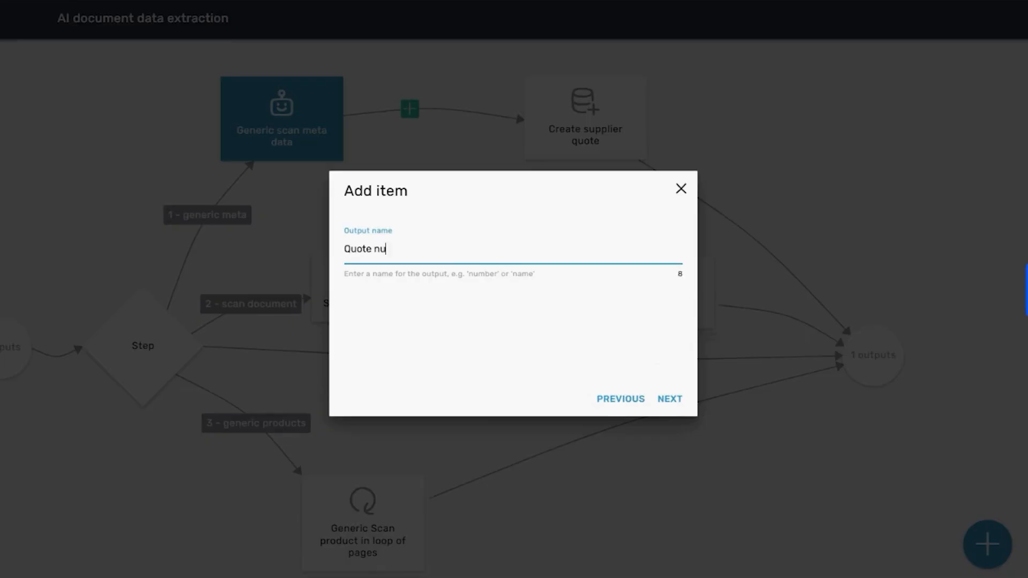
{"action": "left_click", "coordinate": [669, 399]}
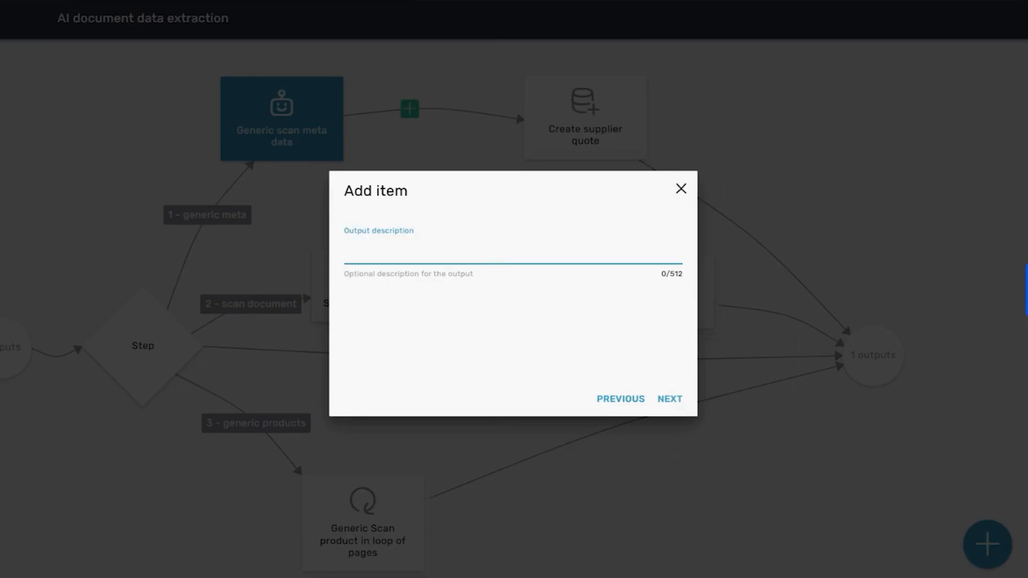
{"action": "type", "text": "This number is positioned a"}
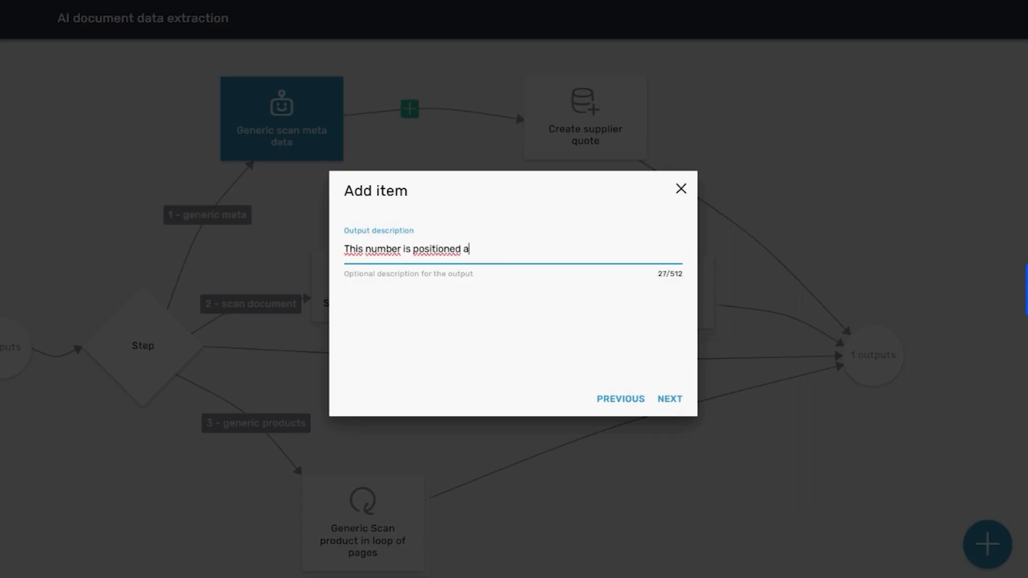
{"action": "key", "text": "BackSpace"}
{"action": "type", "text": "on the top of the page"}
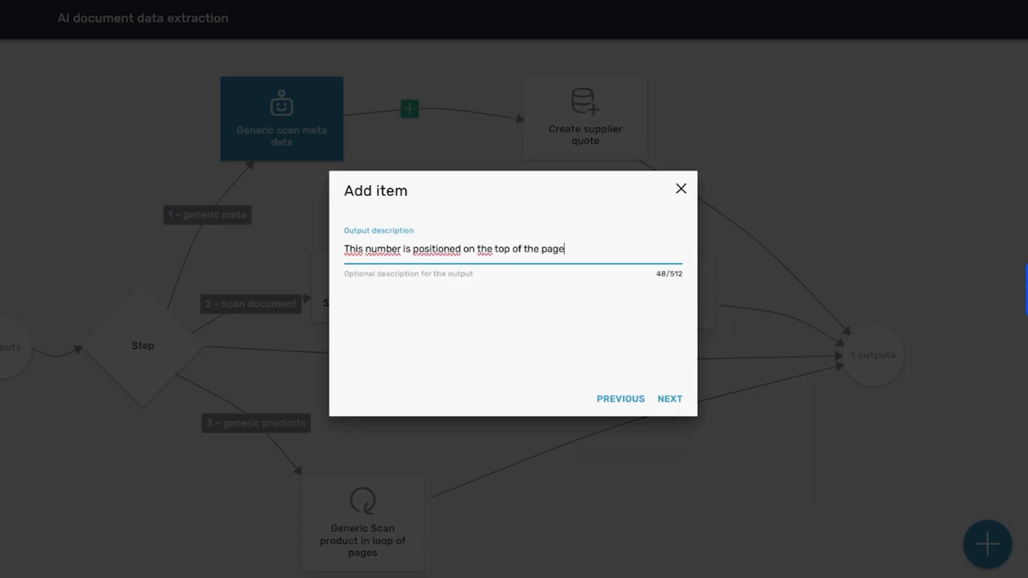
{"action": "left_click", "coordinate": [669, 397]}
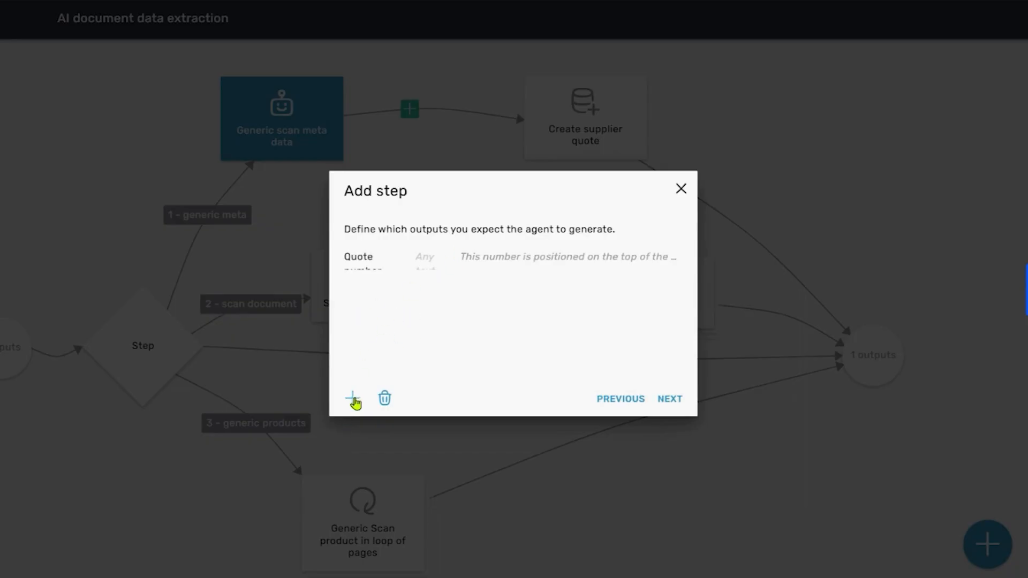
Add a date output named Quote date with the description "On the bottom of the page"
{"action": "left_click", "coordinate": [353, 399]}
{"action": "left_click", "coordinate": [602, 281]}
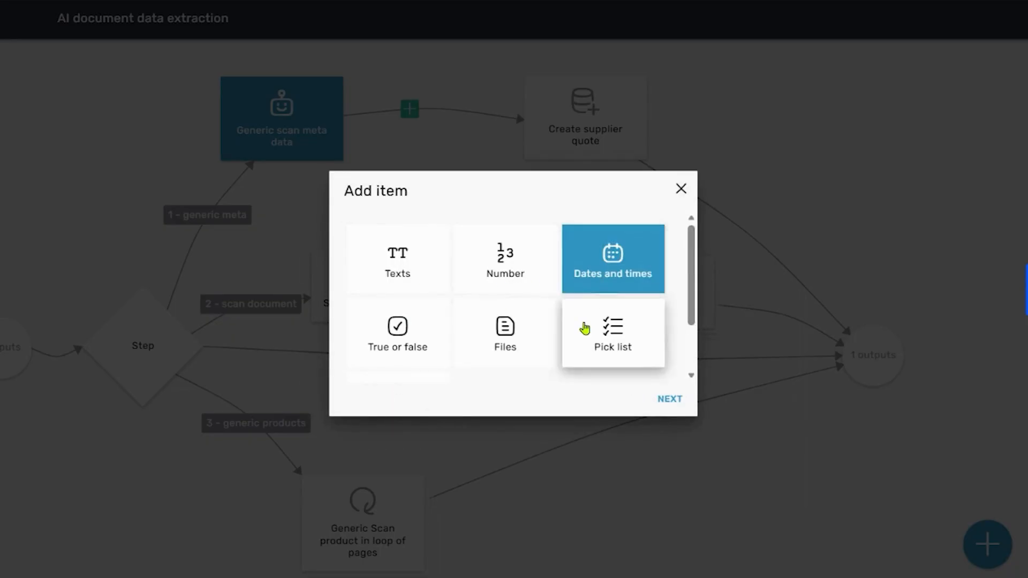
{"action": "left_click", "coordinate": [396, 274]}
{"action": "type", "text": "Quote "}
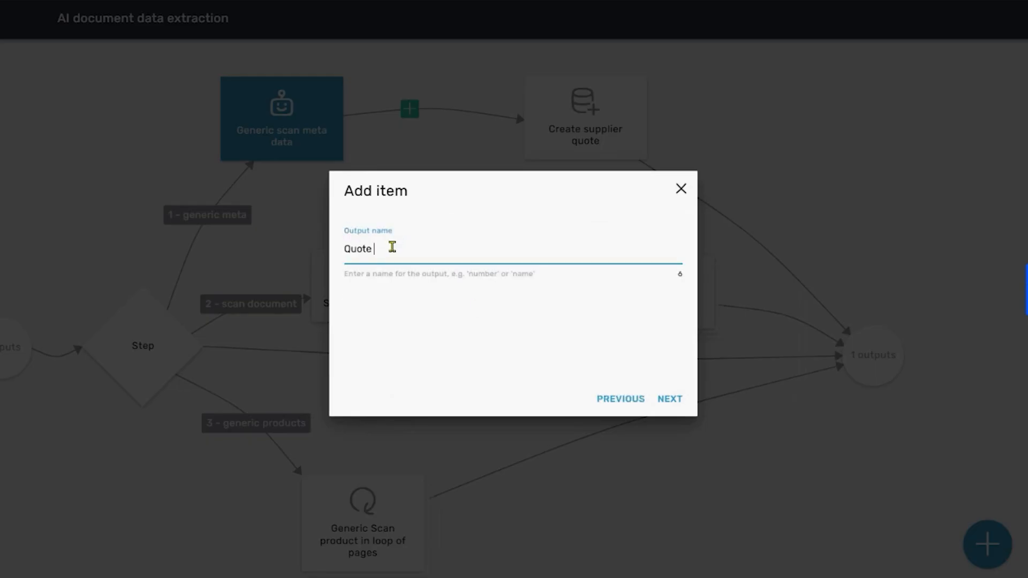
{"action": "type", "text": "date"}
{"action": "key", "text": "Return"}
{"action": "type", "text": "On the bottom of the page"}
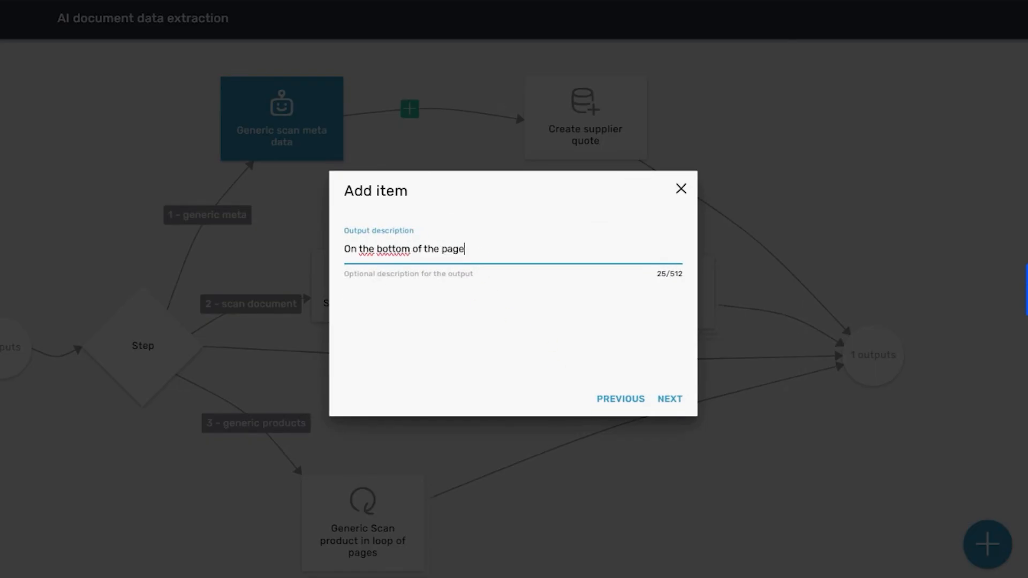
{"action": "left_click", "coordinate": [669, 397]}
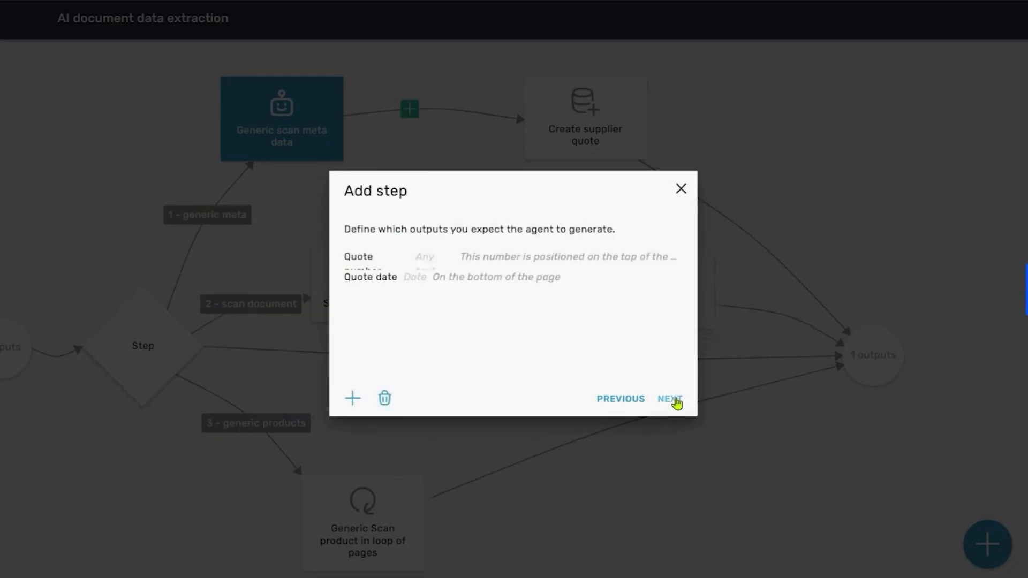
Accept the defined outputs, name the agent step Scan test and finish adding it
{"action": "left_click", "coordinate": [670, 398]}
{"action": "type", "text": "Scan test"}
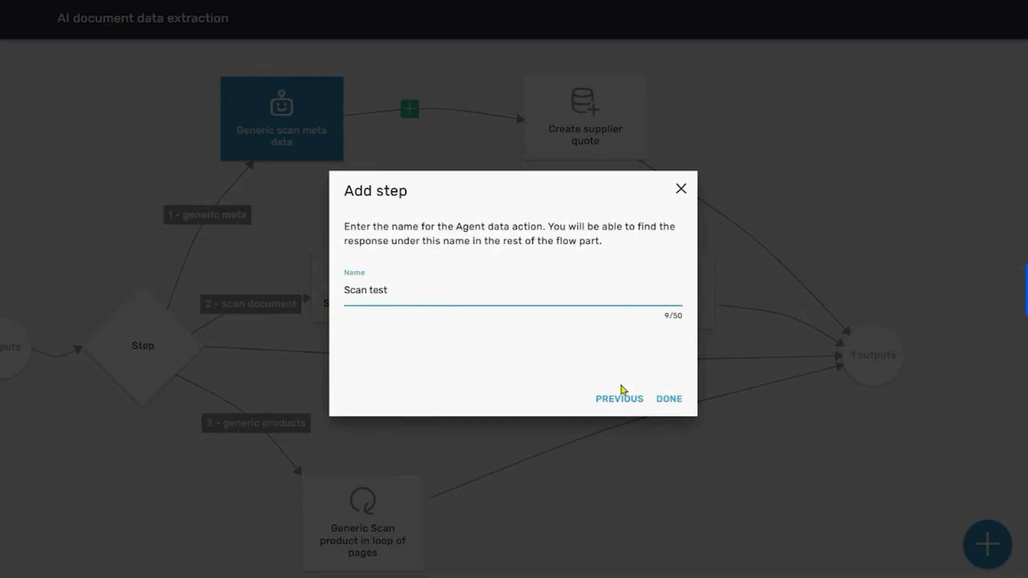
{"action": "left_click", "coordinate": [668, 398]}
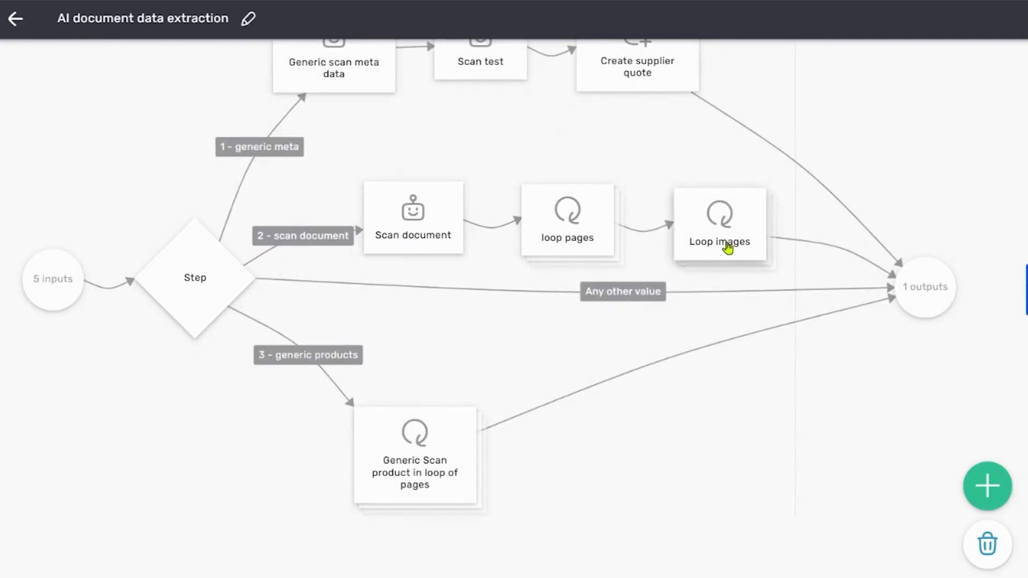
Make room after the Scan document step and insert a Scan document (Mistral) agent there that scans the Document input
{"action": "left_click_drag", "start_coordinate": [729, 245], "coordinate": [771, 257]}
{"action": "left_click_drag", "start_coordinate": [560, 252], "coordinate": [625, 237]}
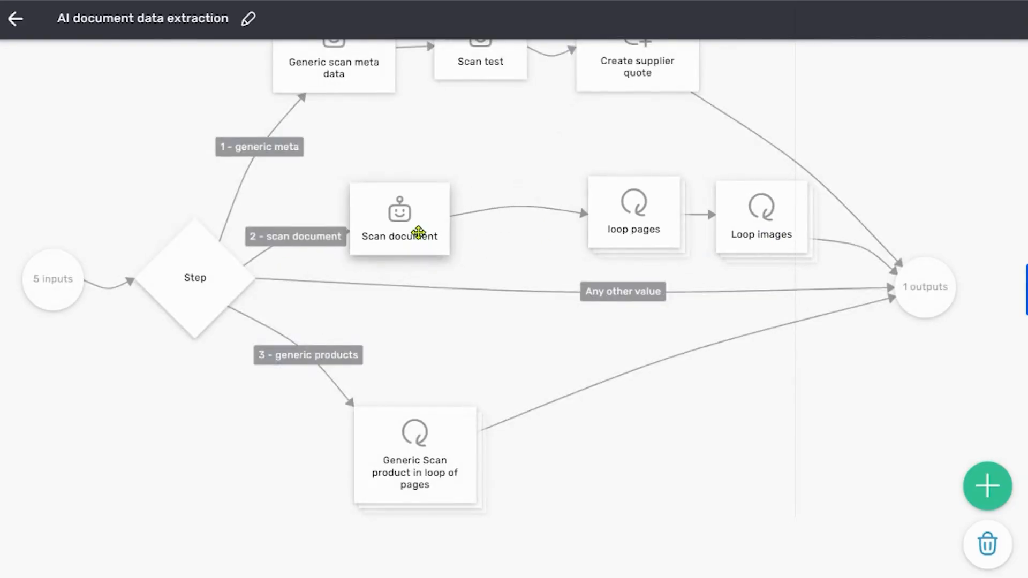
{"action": "left_click", "coordinate": [995, 488]}
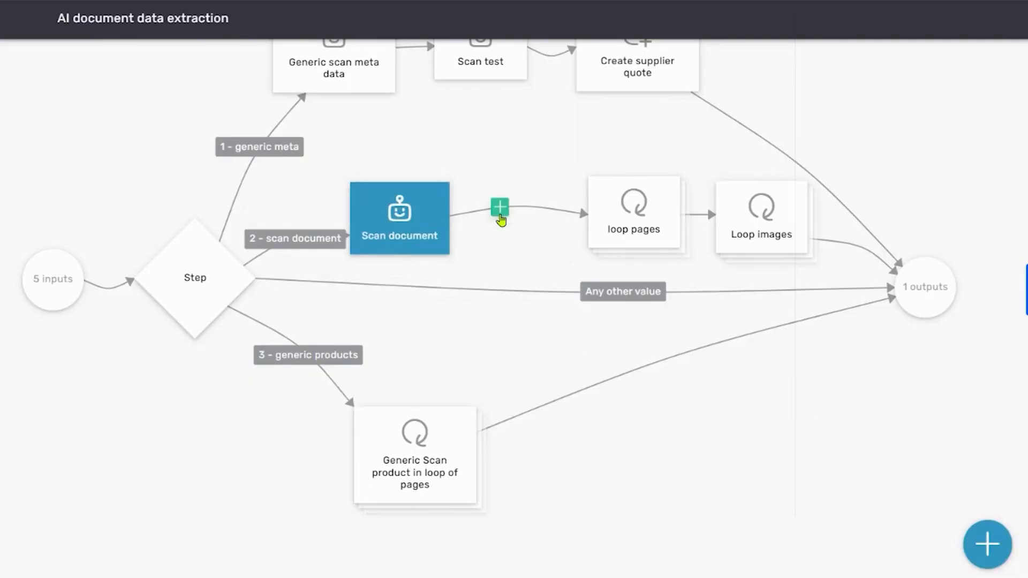
{"action": "left_click", "coordinate": [498, 208]}
{"action": "scroll", "coordinate": [569, 302], "scroll_direction": "down", "scroll_amount": 3}
{"action": "scroll", "coordinate": [568, 303], "scroll_direction": "down", "scroll_amount": 2}
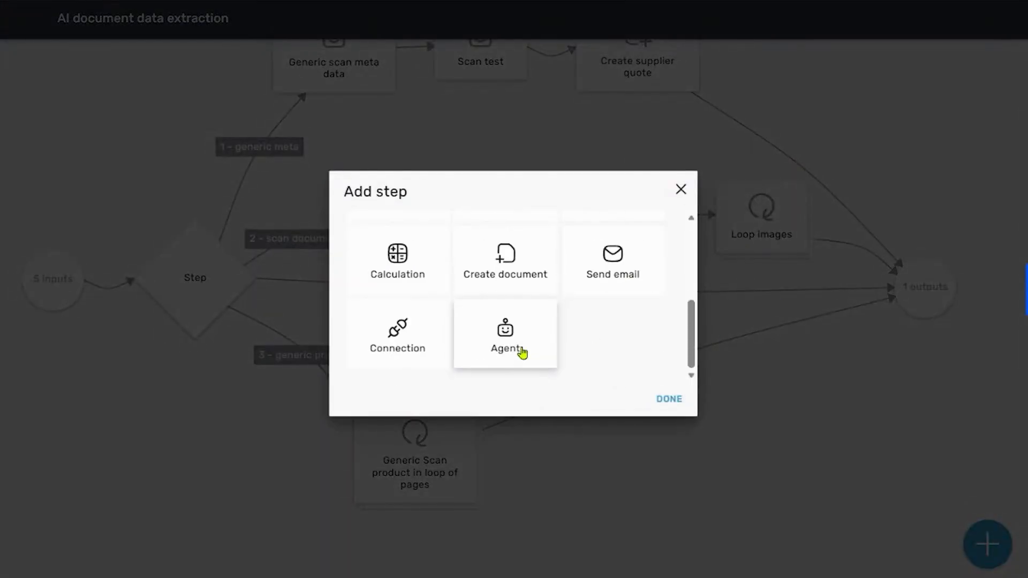
{"action": "left_click", "coordinate": [520, 351]}
{"action": "left_click", "coordinate": [536, 321]}
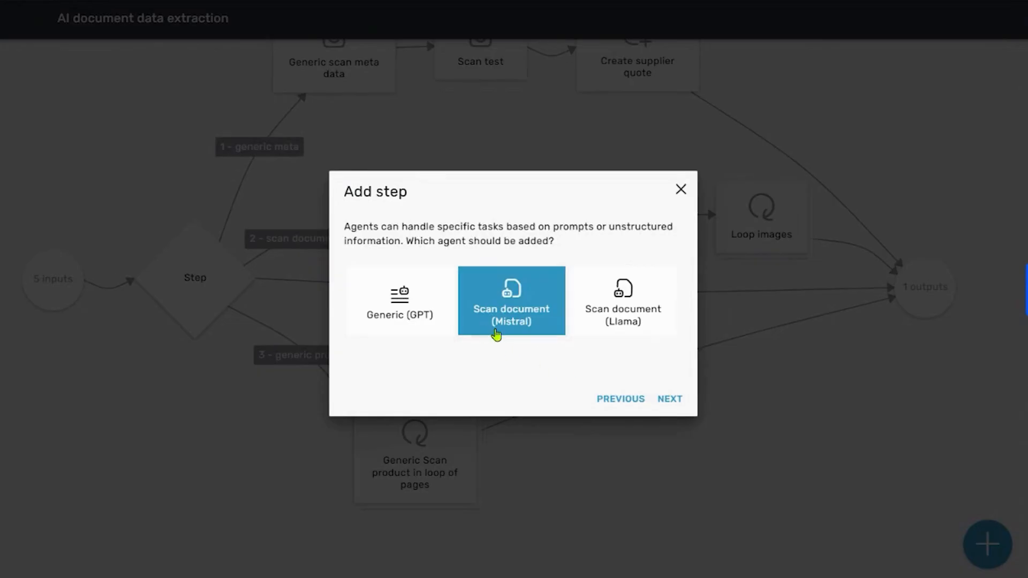
{"action": "left_click", "coordinate": [670, 399]}
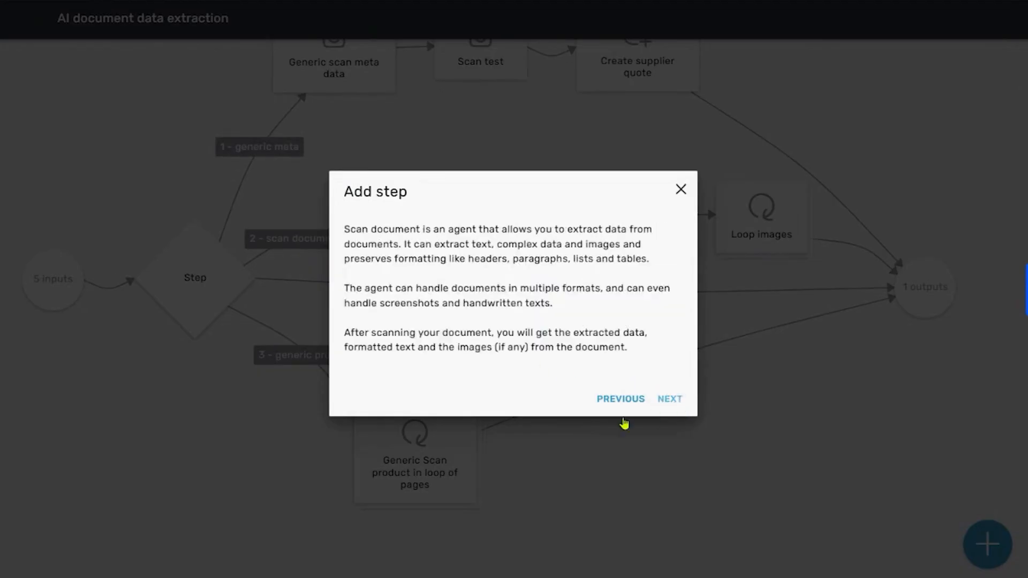
{"action": "left_click", "coordinate": [664, 403]}
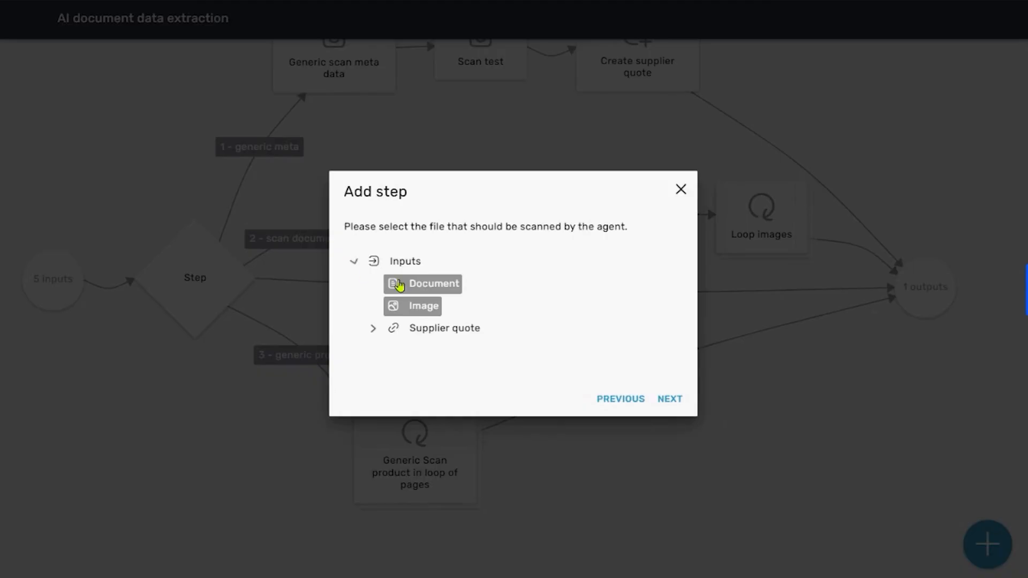
{"action": "left_click", "coordinate": [670, 400]}
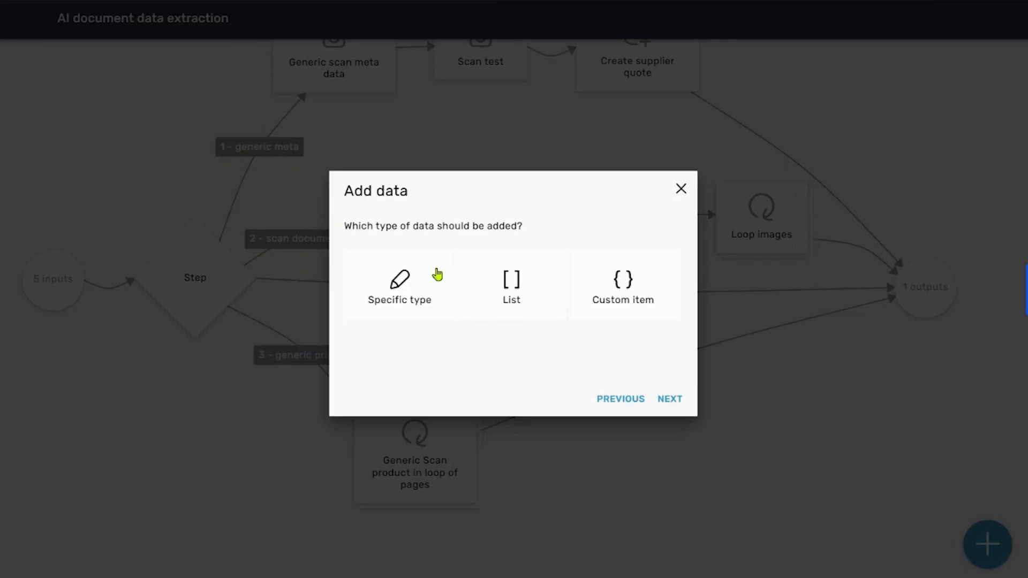
Add a text field named Dimensions to the per-image data, described as "These are the main outer dimensions, width and height"
{"action": "left_click", "coordinate": [436, 273]}
{"action": "left_click", "coordinate": [669, 401]}
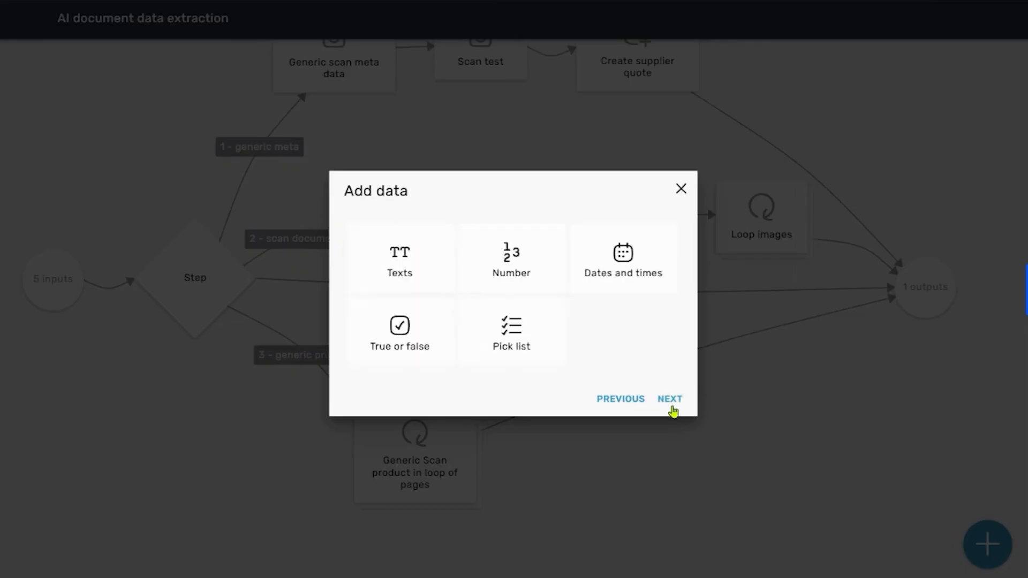
{"action": "left_click", "coordinate": [412, 266]}
{"action": "left_click", "coordinate": [675, 401]}
{"action": "left_click", "coordinate": [399, 259]}
{"action": "left_click", "coordinate": [670, 399]}
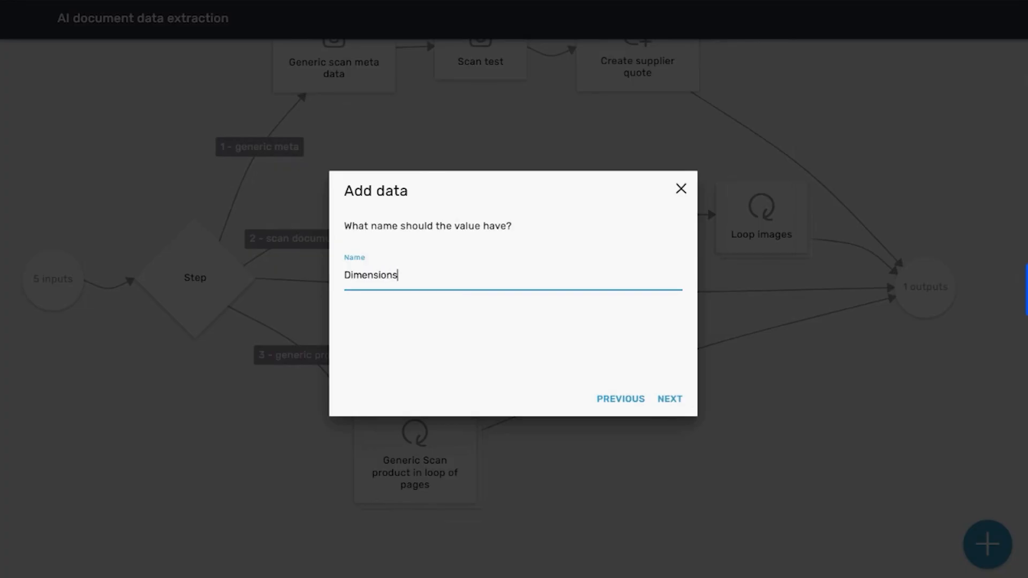
{"action": "key", "text": "Return"}
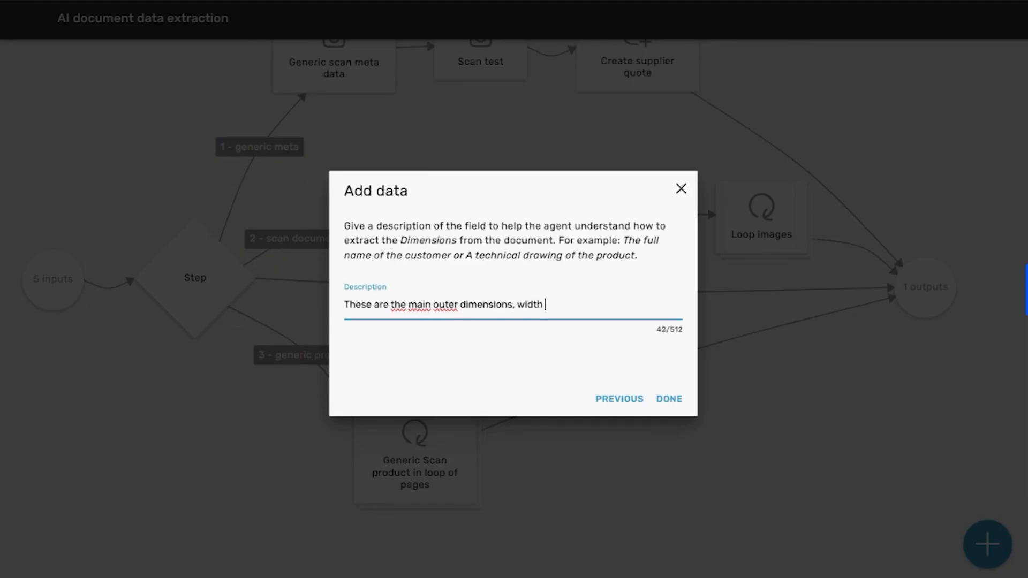
{"action": "key", "text": "BackSpace"}
{"action": "key", "text": "BackSpace"}
{"action": "type", "text": "height"}
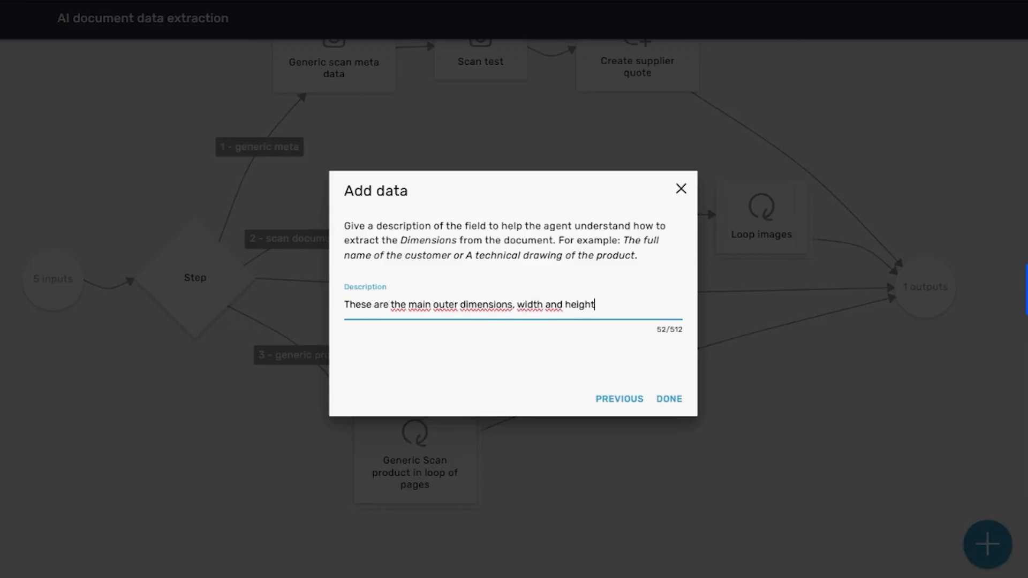
{"action": "left_click", "coordinate": [670, 401]}
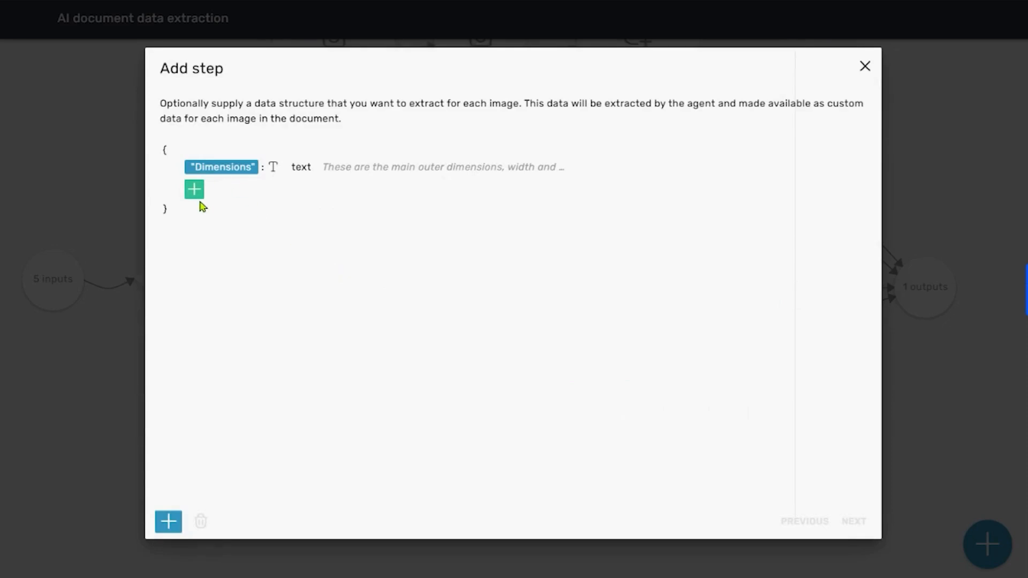
Add a number field named Number of glass windows to the per-image data, with a short description for the agent
{"action": "left_click", "coordinate": [194, 192]}
{"action": "left_click", "coordinate": [435, 313]}
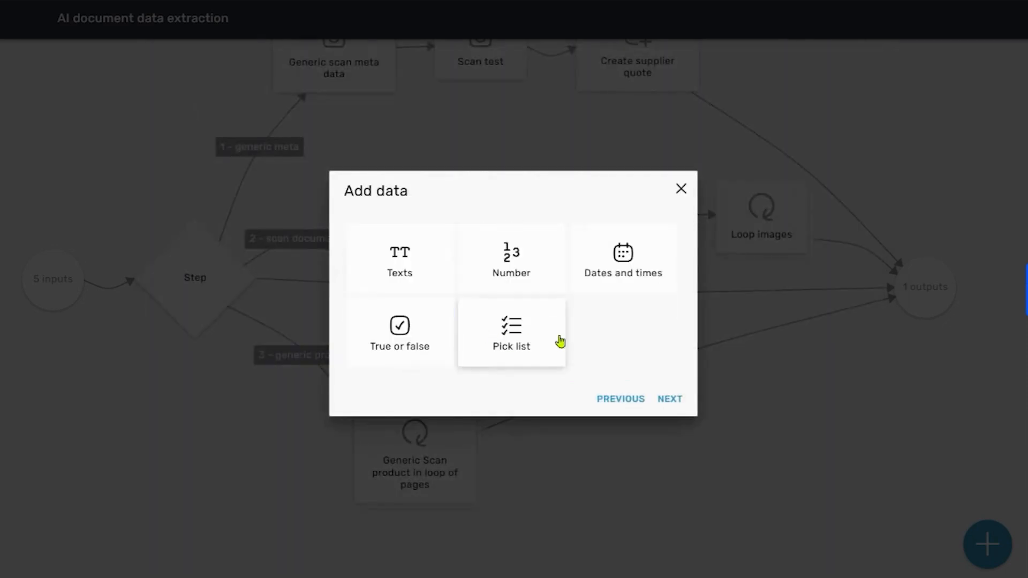
{"action": "left_click", "coordinate": [526, 272]}
{"action": "left_click", "coordinate": [665, 401]}
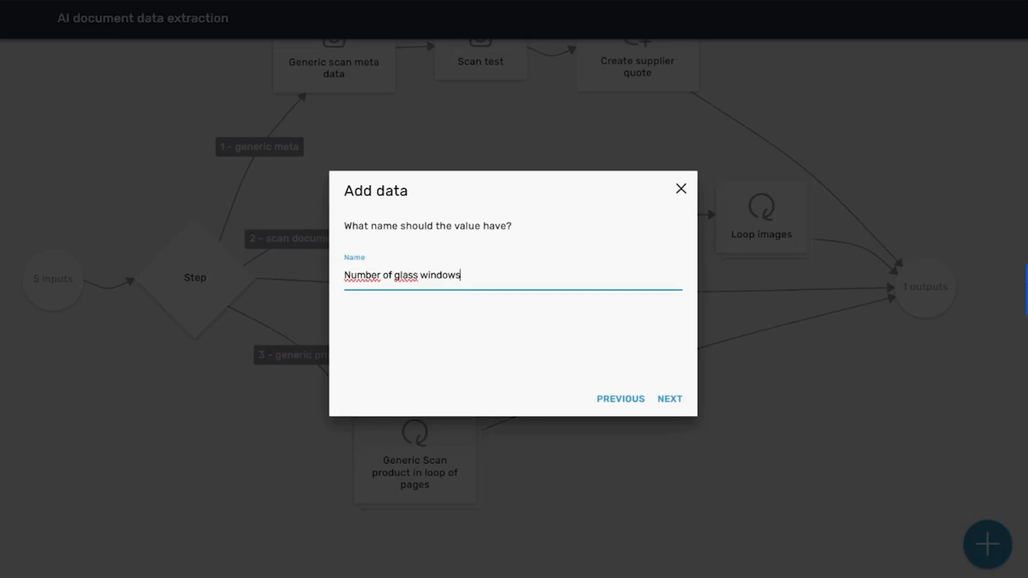
{"action": "left_click", "coordinate": [679, 405]}
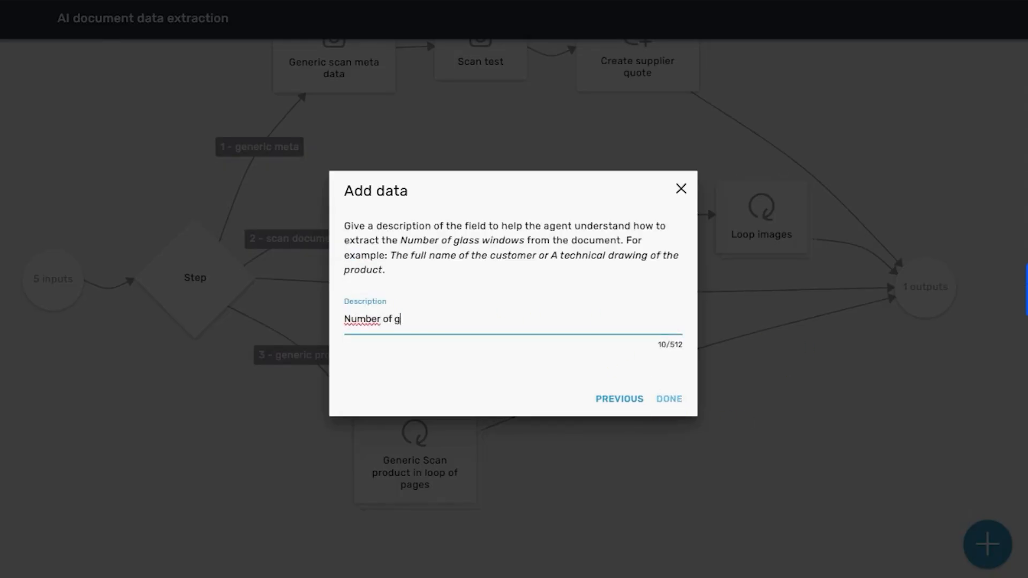
{"action": "left_click", "coordinate": [679, 406]}
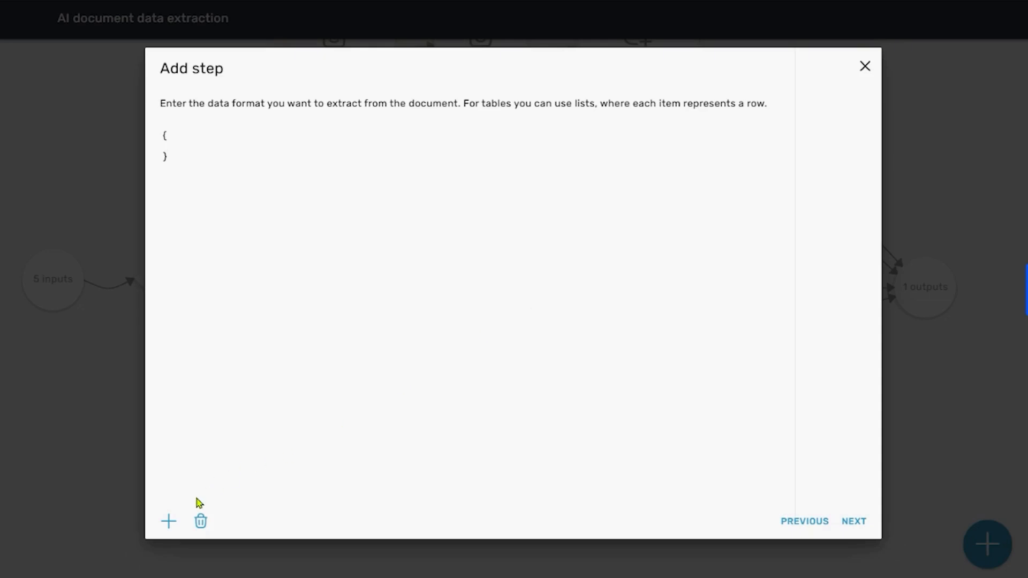
Add a number field named Price with 2 decimals and the description "price of the product" to the document data format
{"action": "left_click", "coordinate": [169, 522]}
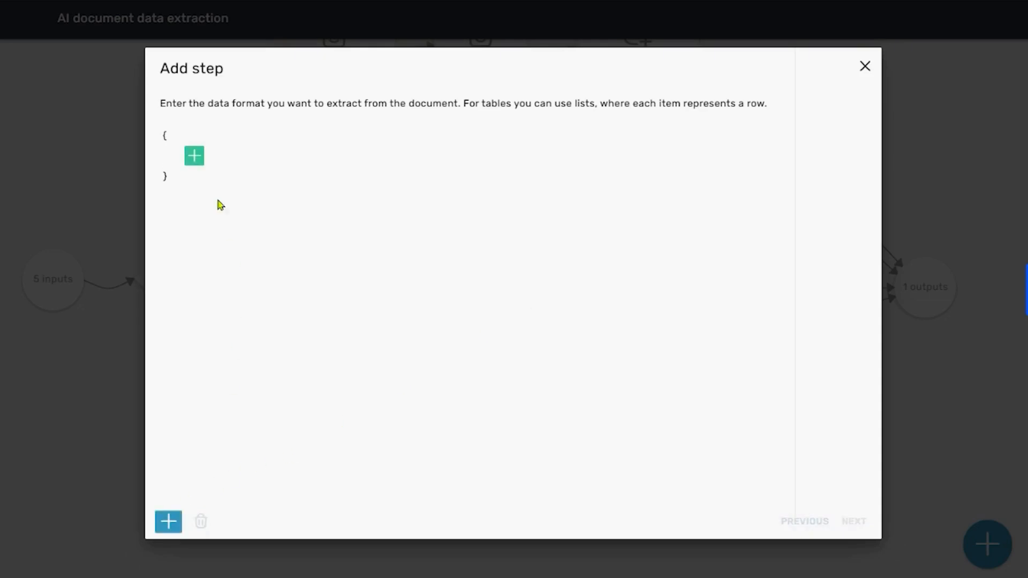
{"action": "left_click", "coordinate": [194, 156]}
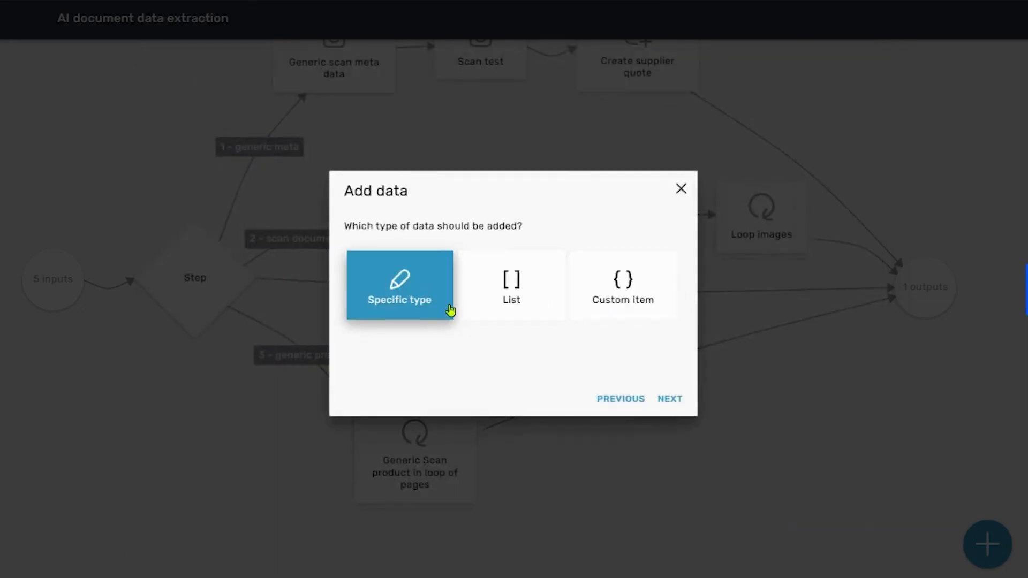
{"action": "left_click", "coordinate": [447, 310]}
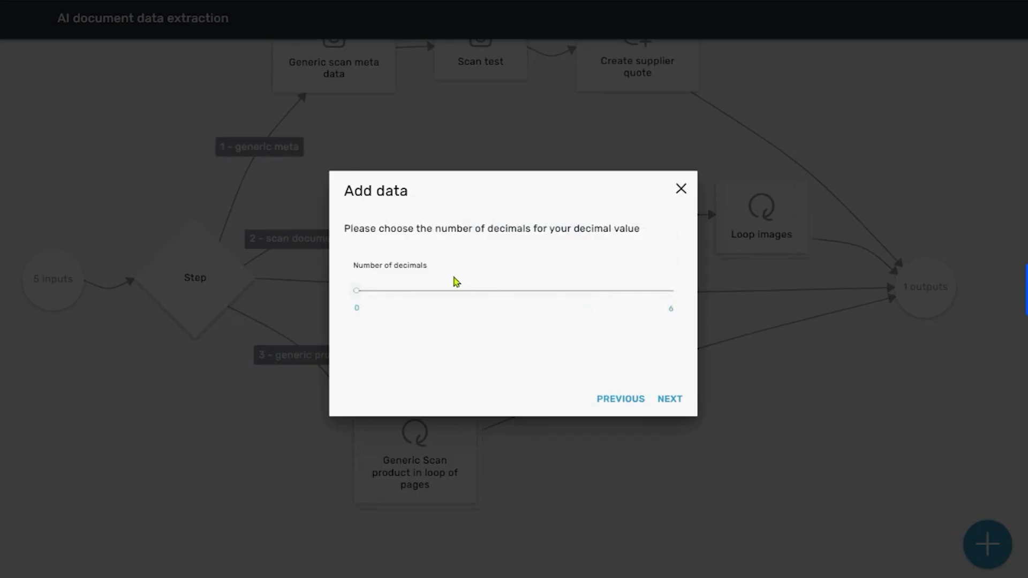
{"action": "left_click", "coordinate": [465, 290]}
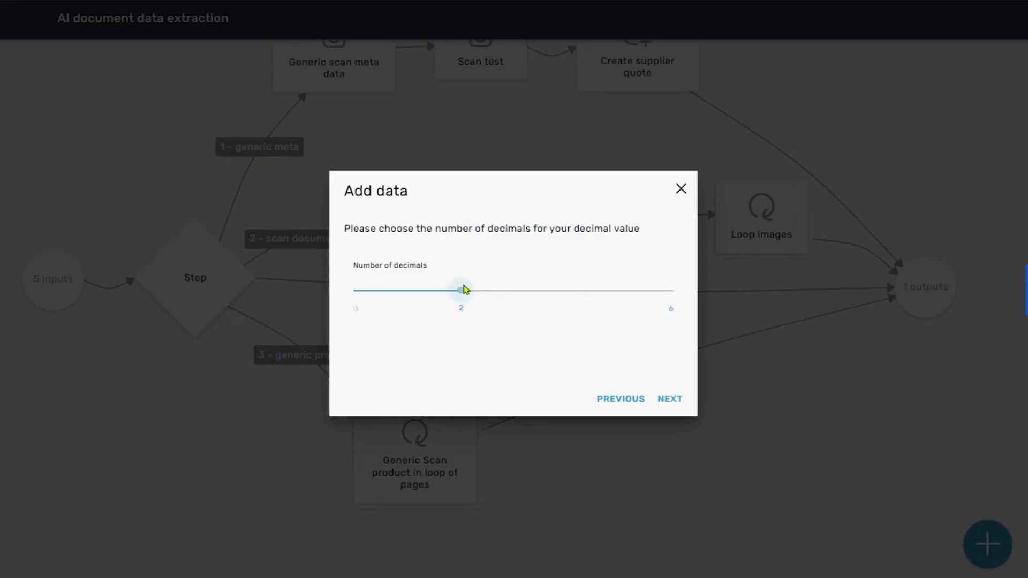
{"action": "left_click", "coordinate": [669, 399]}
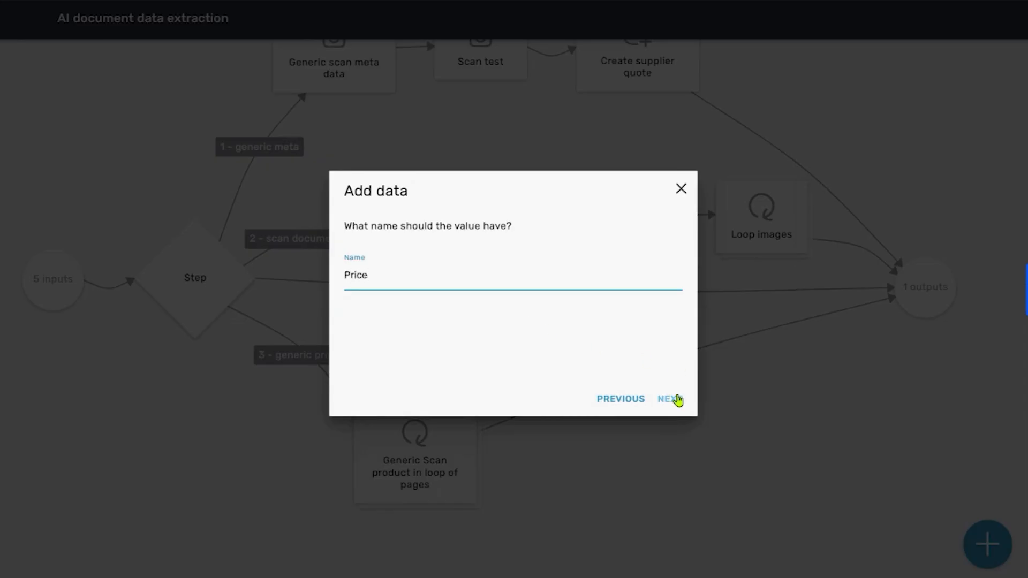
{"action": "left_click", "coordinate": [676, 399]}
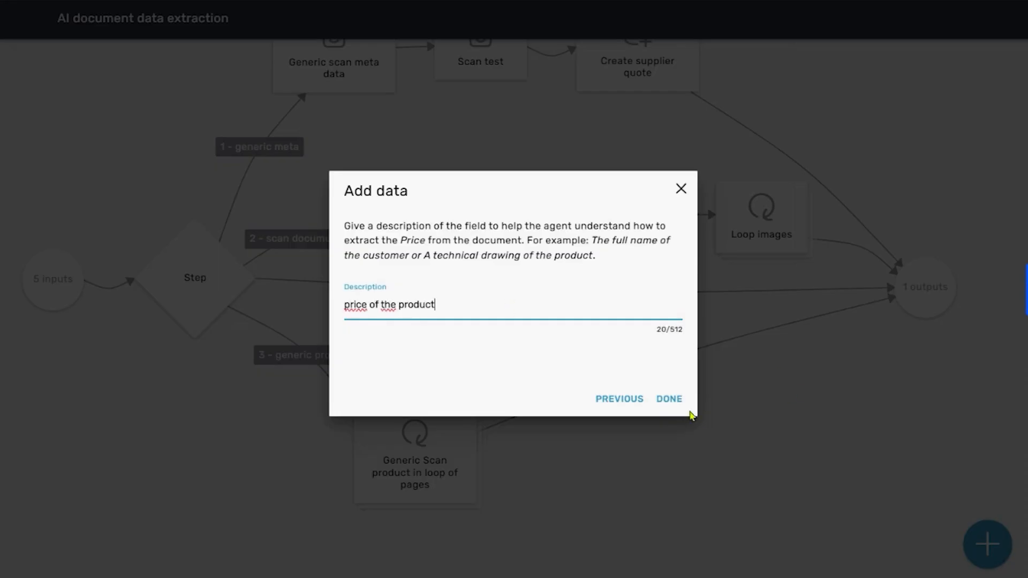
{"action": "left_click", "coordinate": [669, 399]}
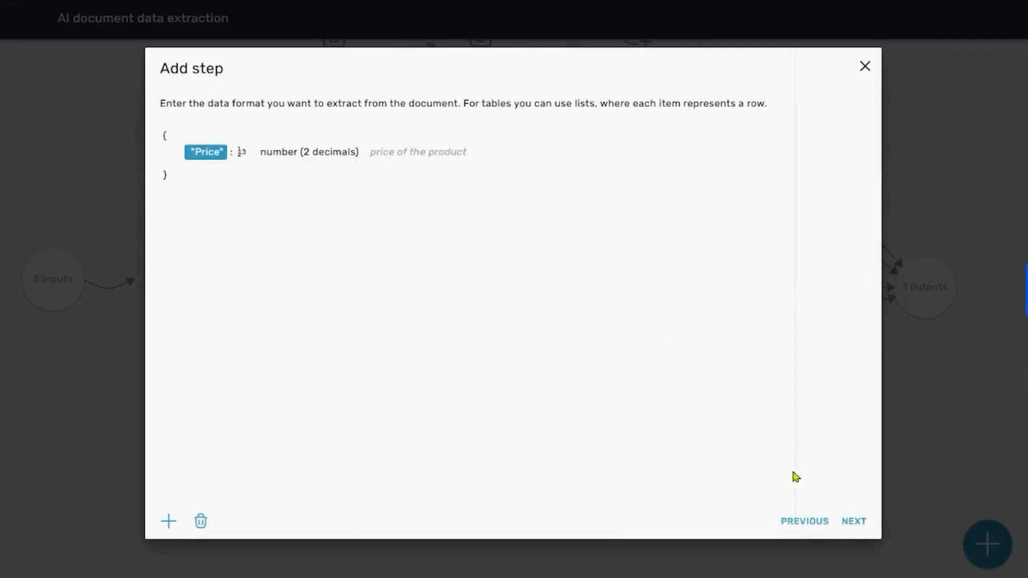
Use the Prompt input as the agent's extra prompt, then name the step test and finish adding it
{"action": "left_click", "coordinate": [854, 522]}
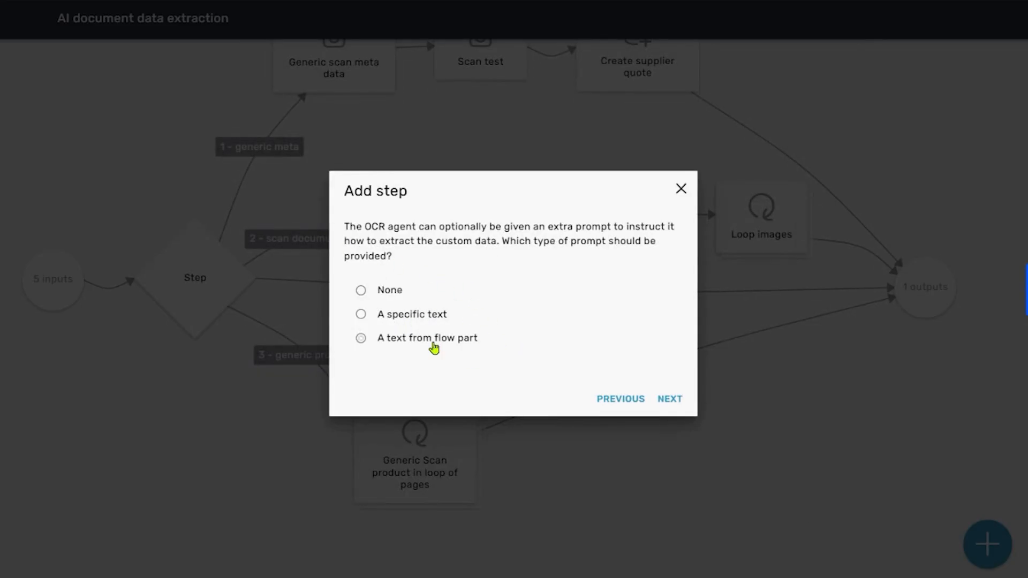
{"action": "left_click", "coordinate": [434, 345]}
{"action": "left_click", "coordinate": [669, 399]}
{"action": "left_click", "coordinate": [352, 280]}
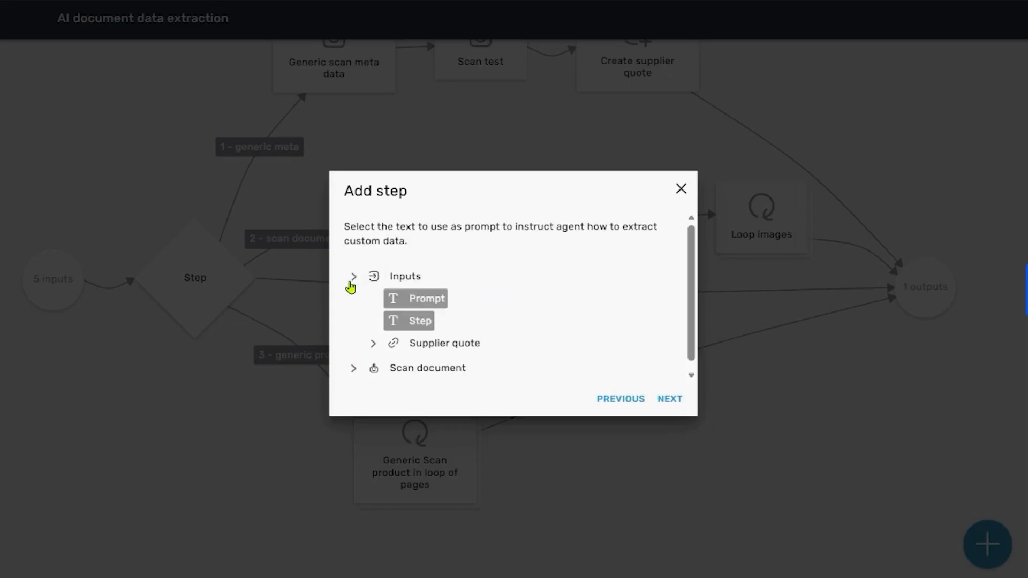
{"action": "left_click", "coordinate": [435, 302]}
{"action": "left_click", "coordinate": [671, 401]}
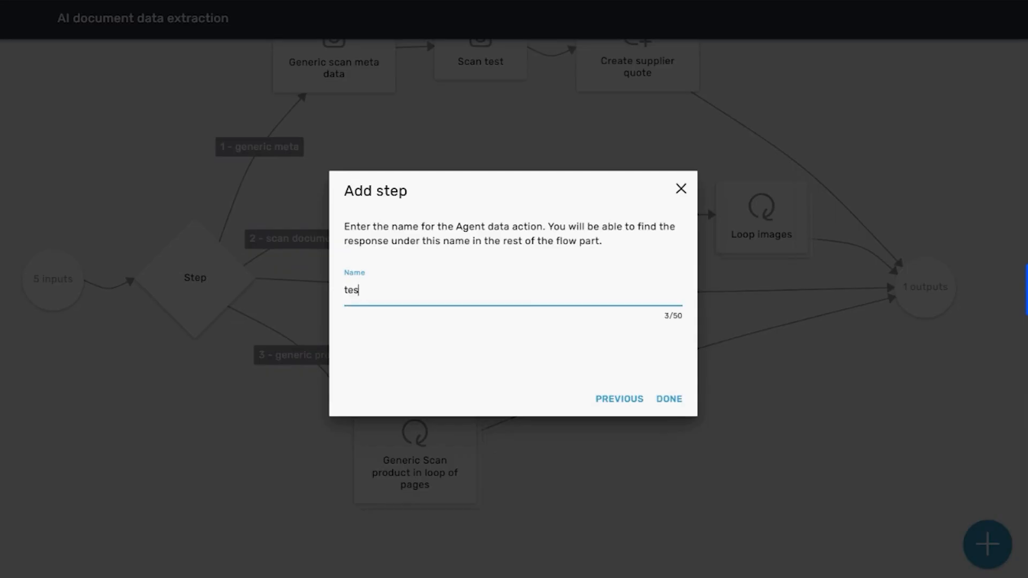
{"action": "left_click", "coordinate": [675, 399]}
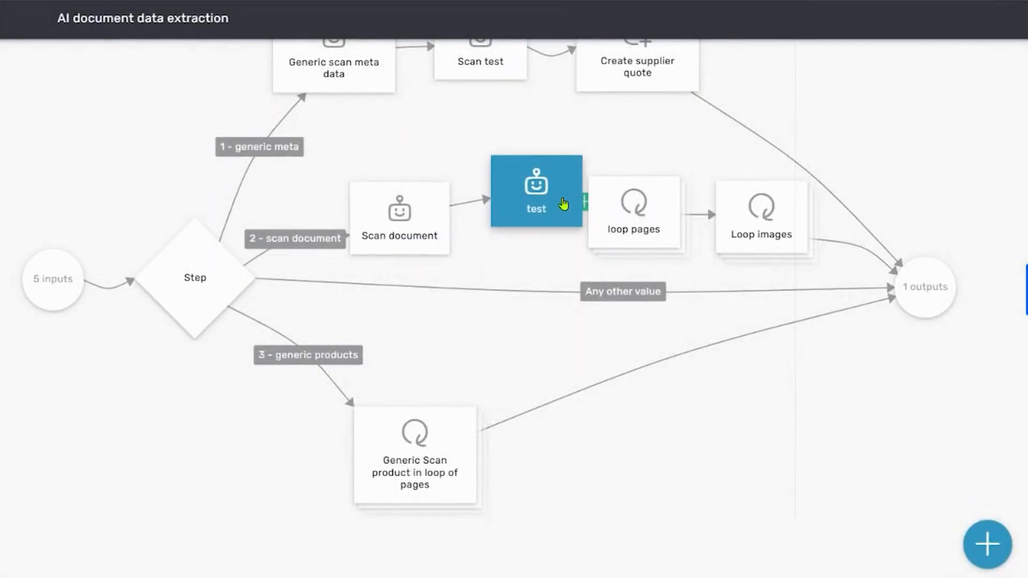
{"action": "left_click", "coordinate": [635, 339]}
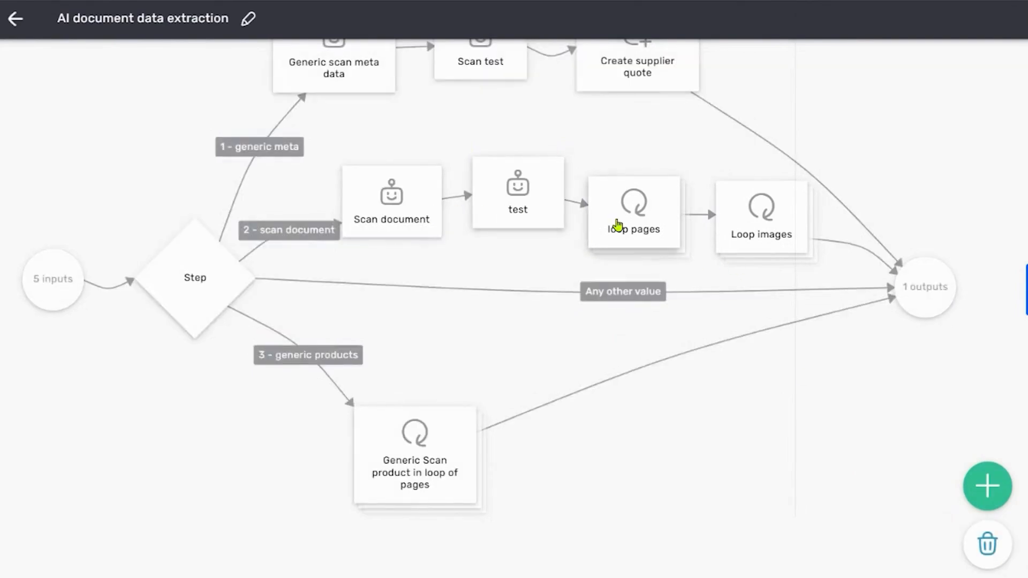
Examine which list the loop pages repeat action goes through and its ordering setting
{"action": "left_click", "coordinate": [654, 229]}
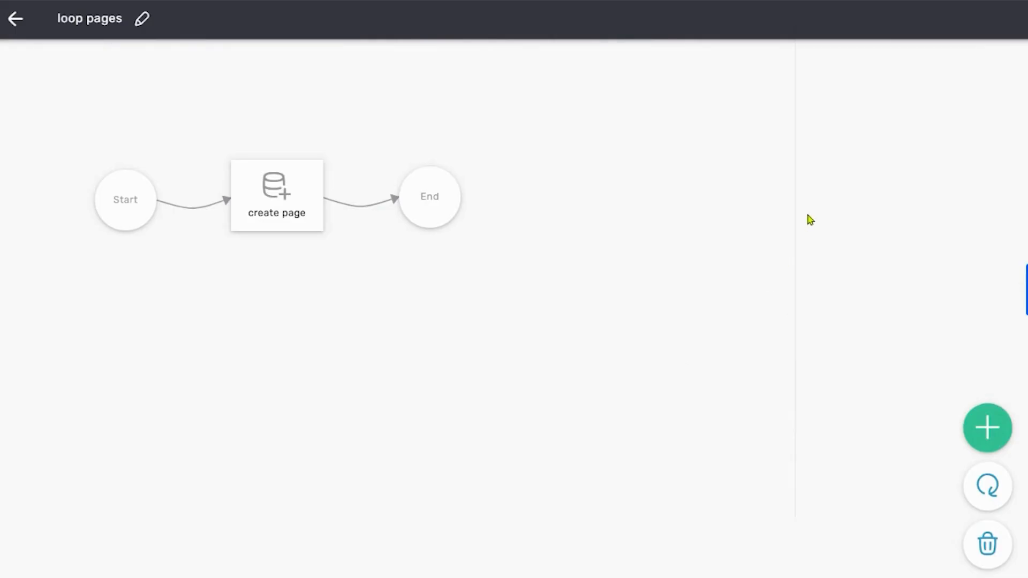
{"action": "left_click", "coordinate": [986, 488]}
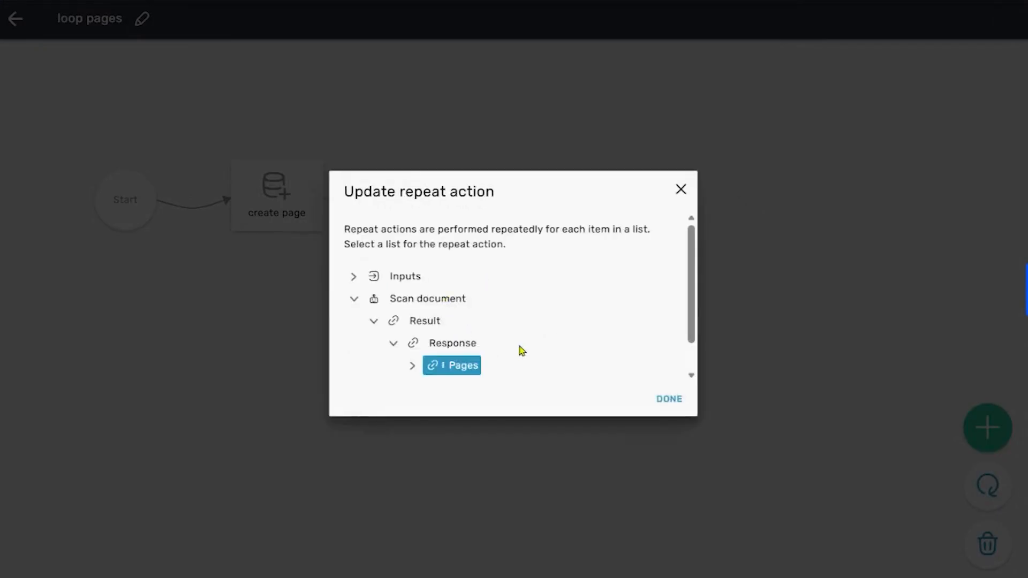
{"action": "scroll", "coordinate": [633, 334], "scroll_direction": "down", "scroll_amount": 1}
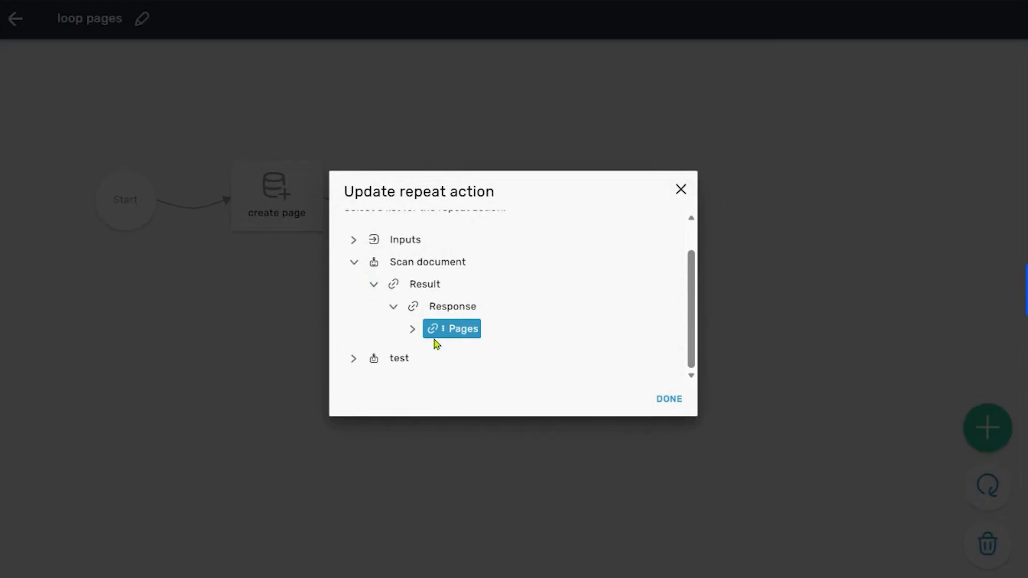
{"action": "left_click", "coordinate": [667, 399]}
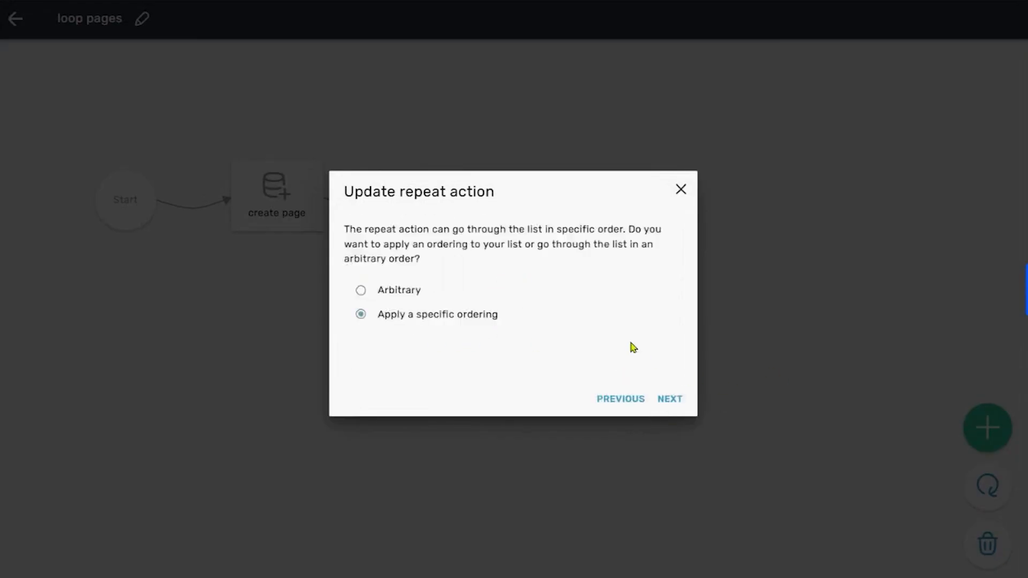
{"action": "left_click", "coordinate": [676, 396]}
{"action": "left_click", "coordinate": [682, 404]}
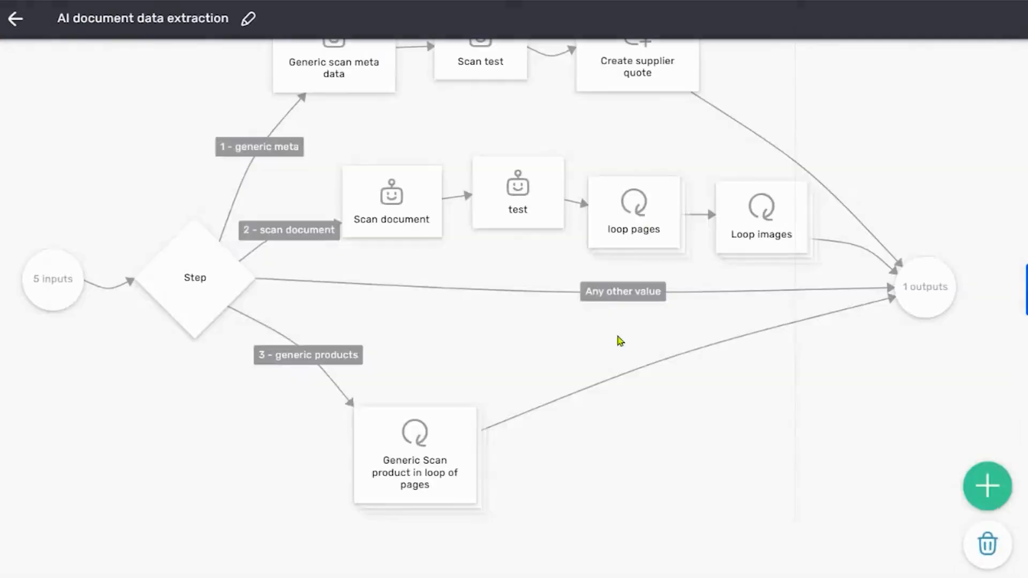
Check which list from the scan response the Loop images repeat action goes through
{"action": "left_click", "coordinate": [718, 229]}
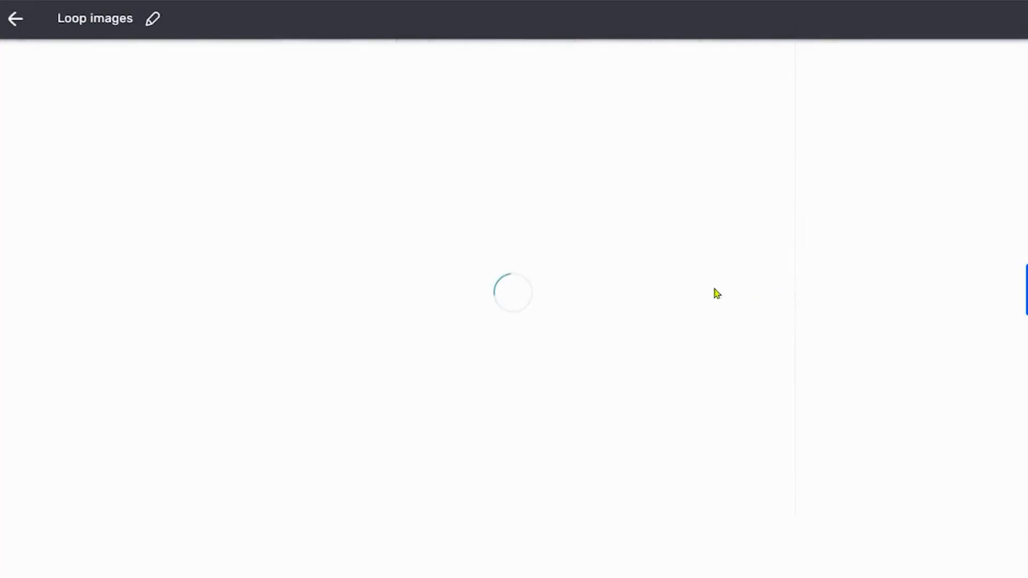
{"action": "left_click", "coordinate": [993, 490]}
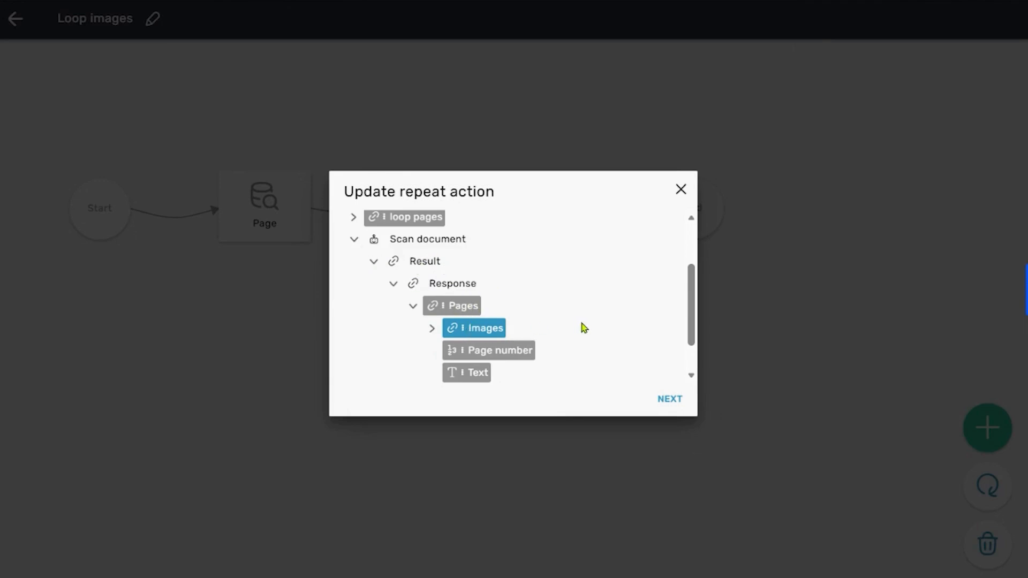
{"action": "left_click", "coordinate": [681, 190]}
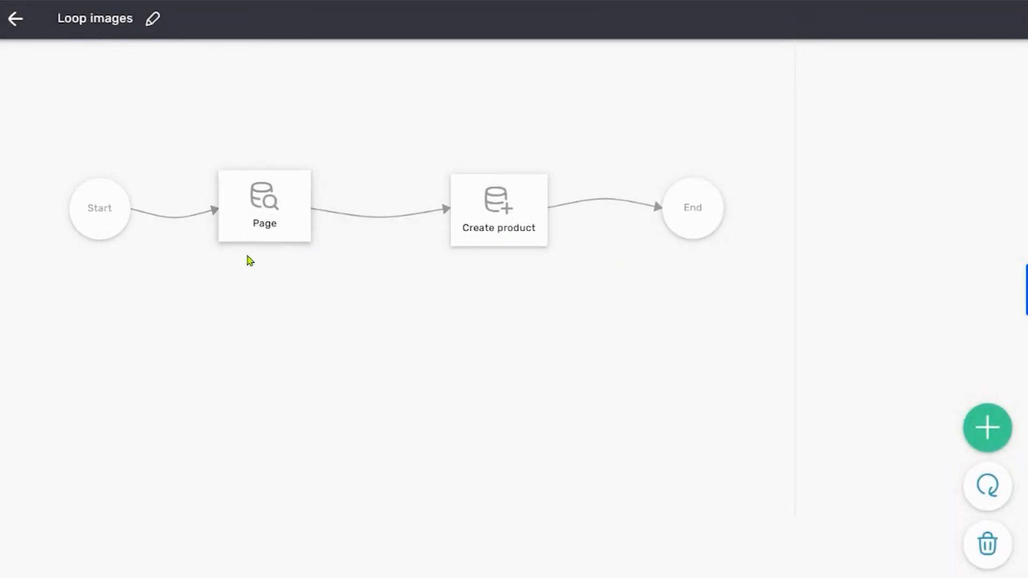
Review which product properties the Create product step in Loop images fills in, then return to the main flow
{"action": "left_click", "coordinate": [530, 232]}
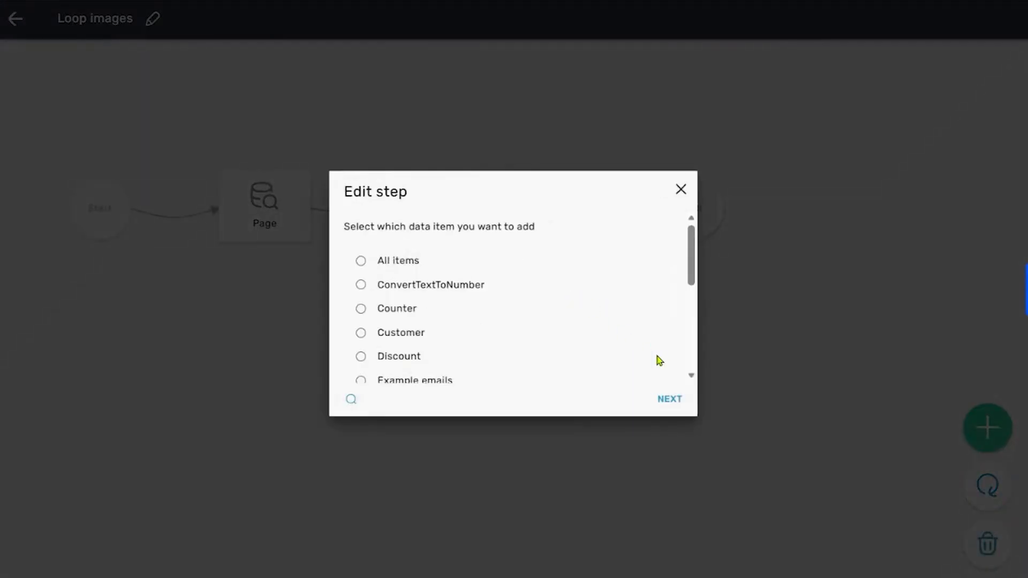
{"action": "left_click", "coordinate": [675, 400]}
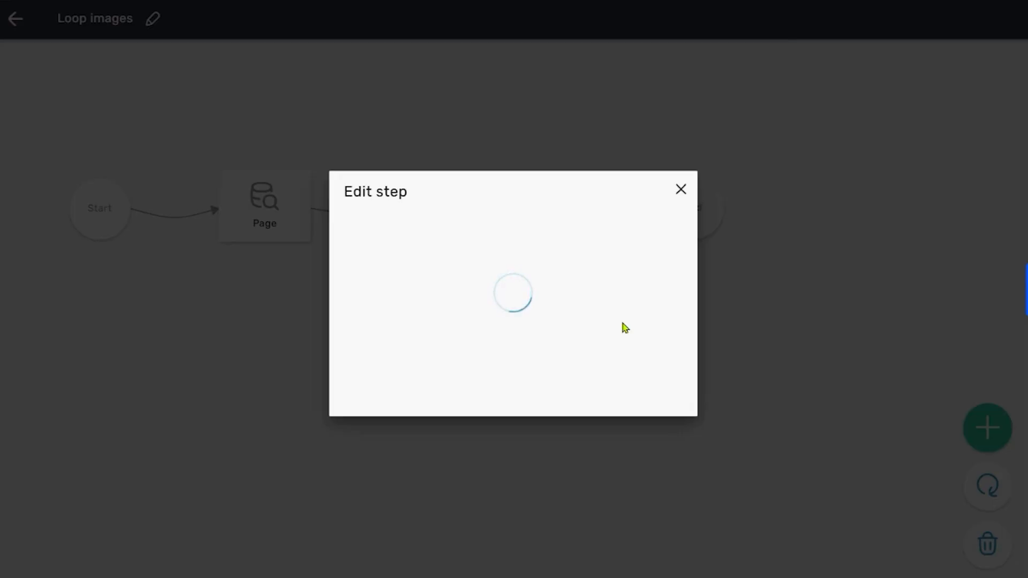
{"action": "scroll", "coordinate": [506, 332], "scroll_direction": "down", "scroll_amount": 2}
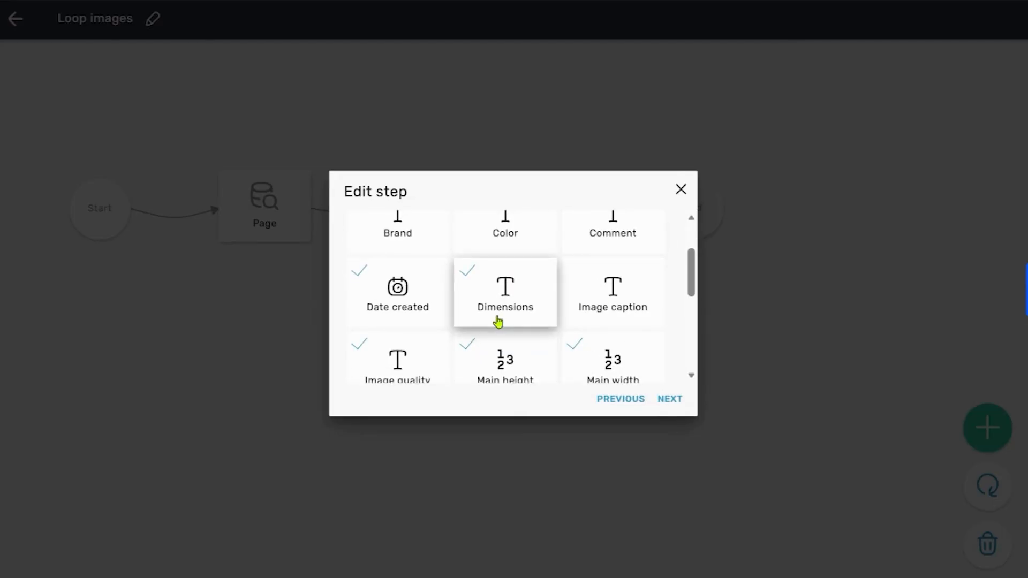
{"action": "scroll", "coordinate": [442, 319], "scroll_direction": "down", "scroll_amount": 2}
{"action": "scroll", "coordinate": [589, 328], "scroll_direction": "down", "scroll_amount": 2}
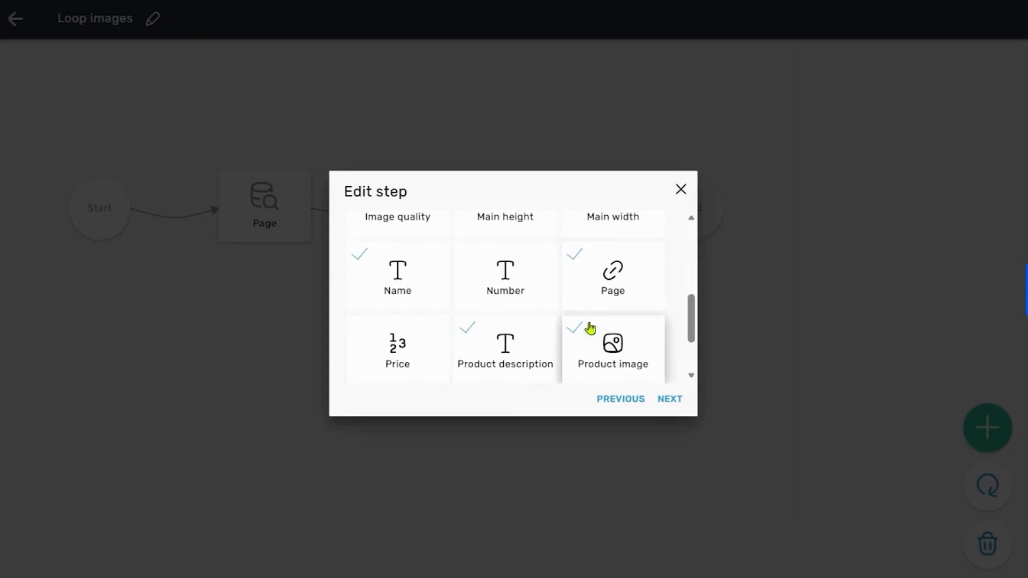
{"action": "scroll", "coordinate": [428, 333], "scroll_direction": "down", "scroll_amount": 2}
{"action": "left_click", "coordinate": [680, 189]}
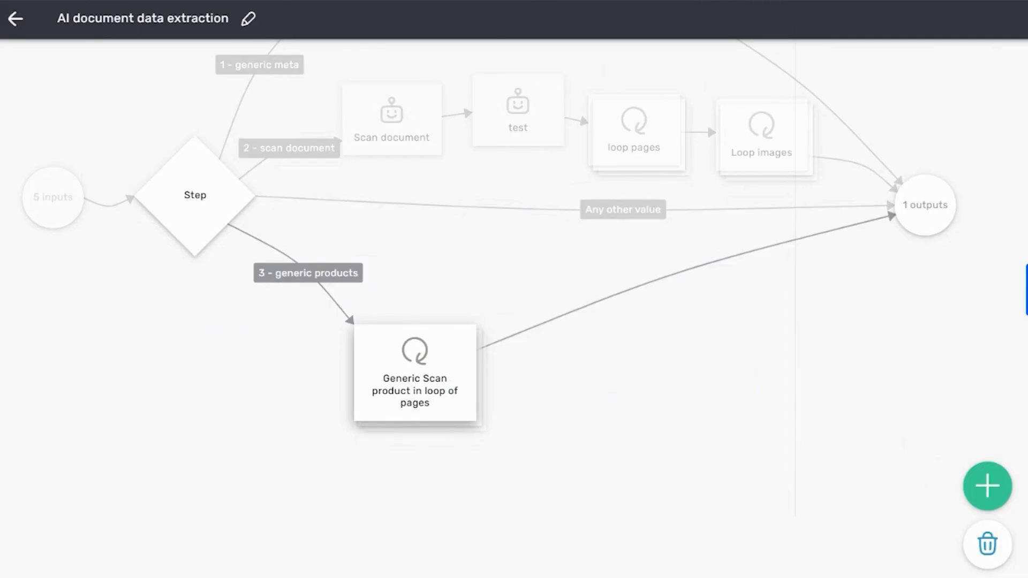
{"action": "scroll", "coordinate": [397, 402], "scroll_direction": "up", "scroll_amount": 1}
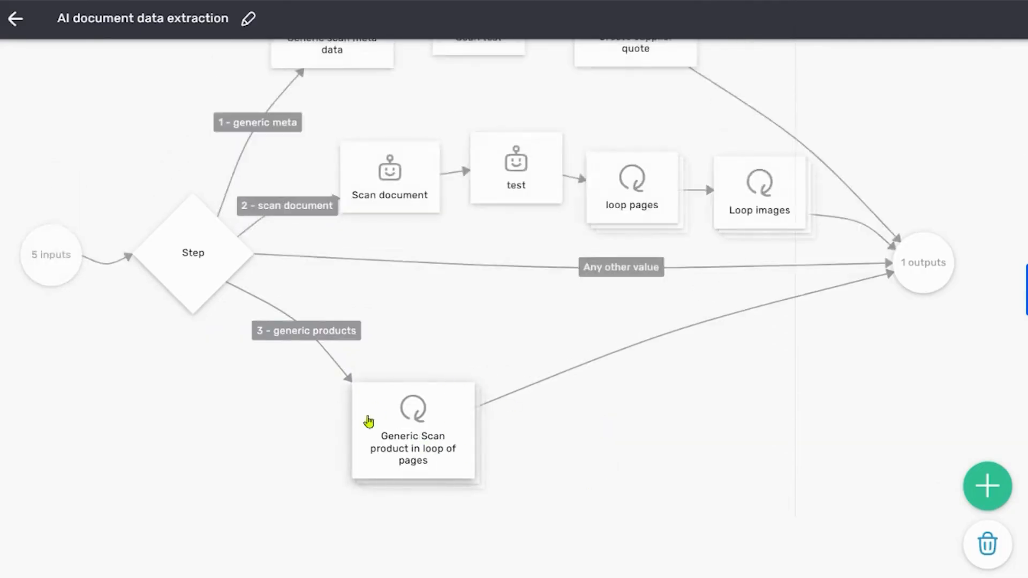
Check which list the Generic Scan product in loop of pages repeat action goes through
{"action": "left_click", "coordinate": [427, 431]}
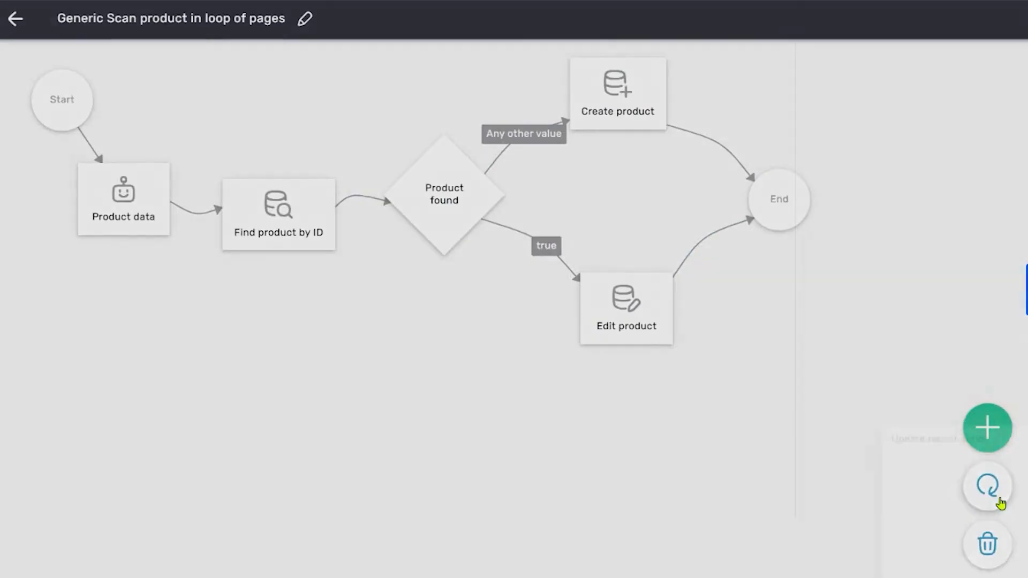
{"action": "left_click", "coordinate": [988, 485]}
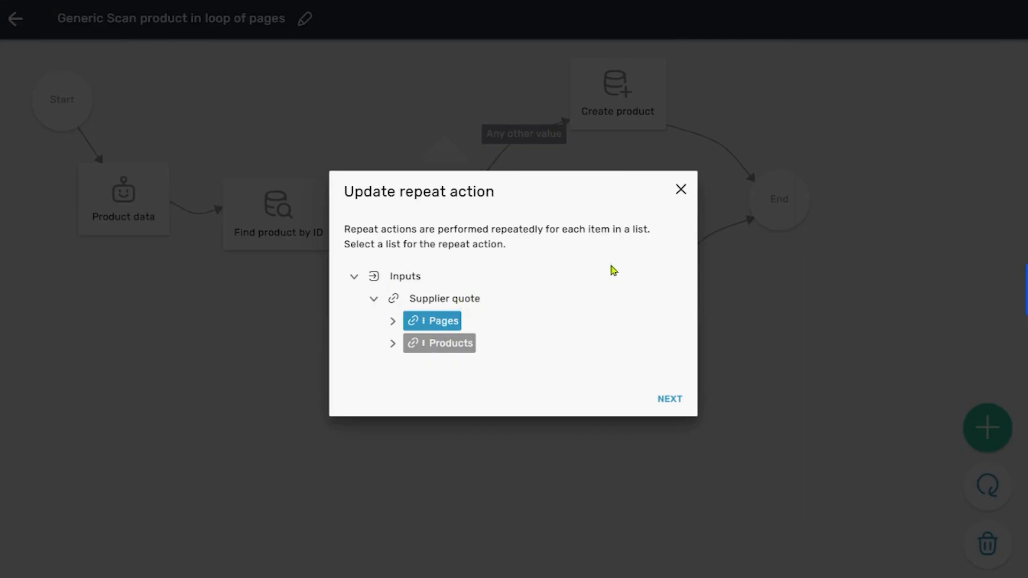
{"action": "left_click", "coordinate": [680, 190]}
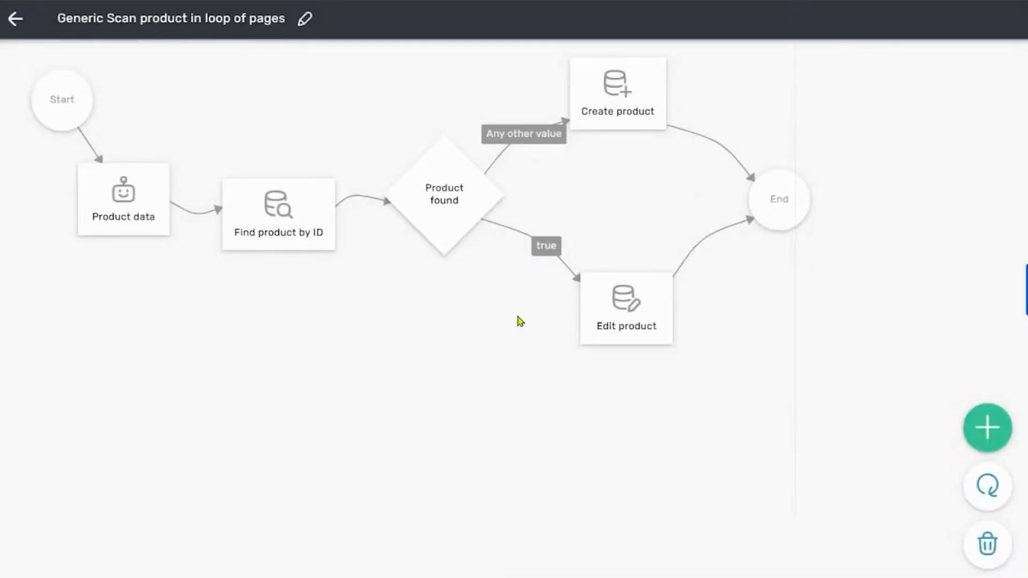
Check which GPT model and which prompt text the Product data agent step in this loop uses
{"action": "left_click", "coordinate": [148, 230]}
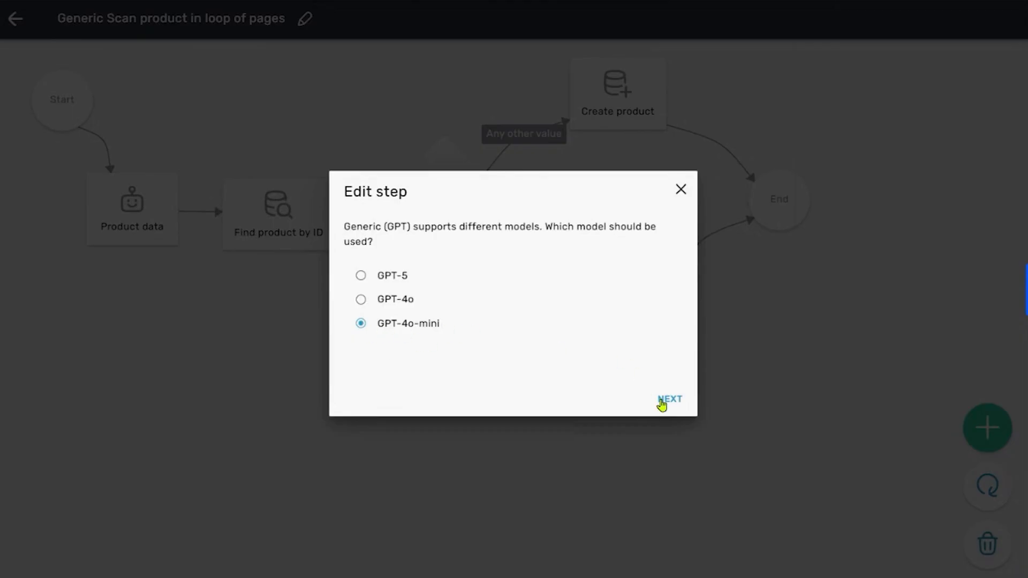
{"action": "left_click", "coordinate": [661, 401]}
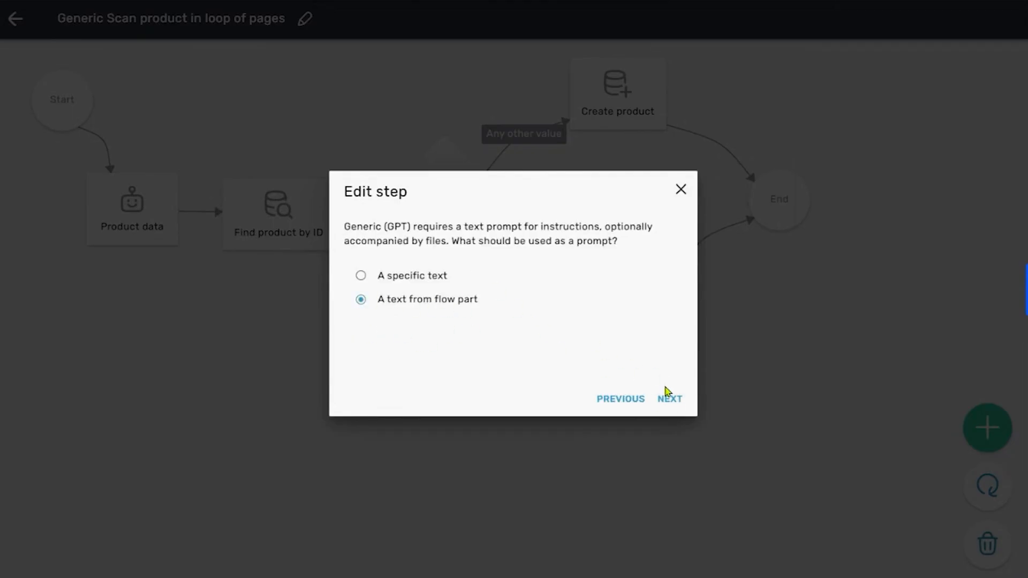
{"action": "left_click", "coordinate": [668, 396]}
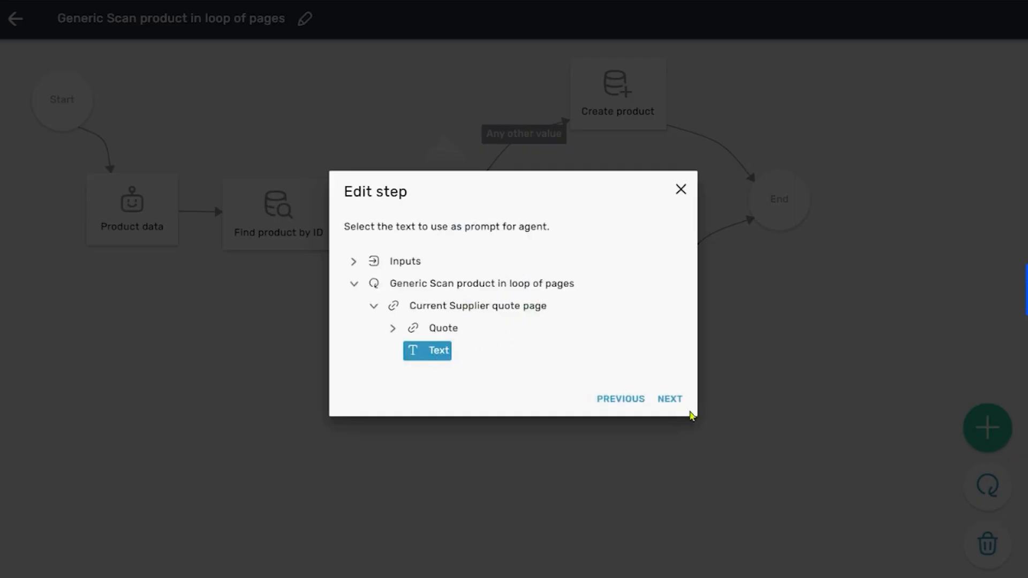
{"action": "left_click", "coordinate": [669, 400]}
{"action": "left_click", "coordinate": [676, 401]}
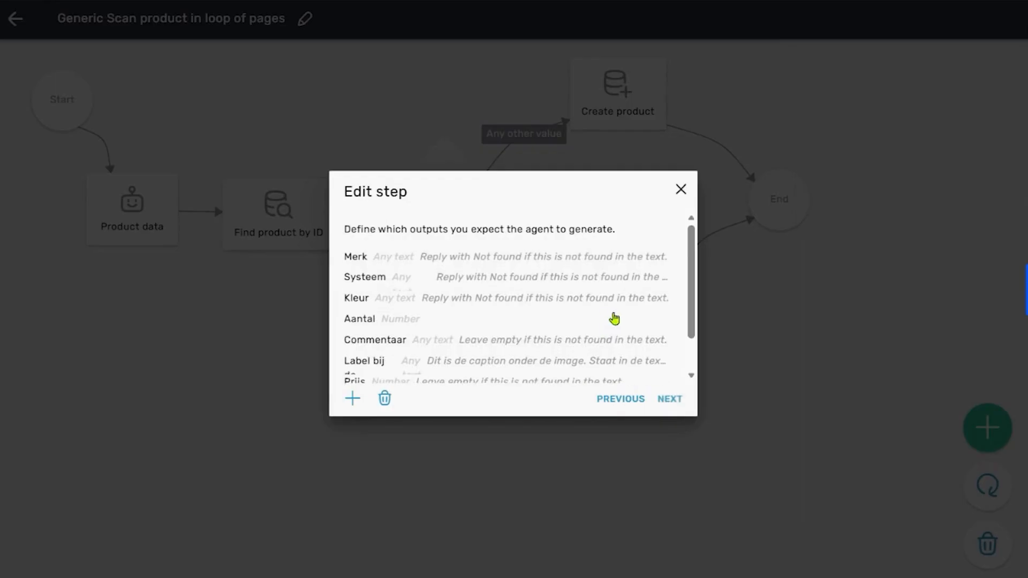
Review the outputs the Product data agent is expected to generate, then finish the step's settings
{"action": "left_click_drag", "start_coordinate": [695, 275], "coordinate": [688, 301]}
{"action": "scroll", "coordinate": [683, 303], "scroll_direction": "up", "scroll_amount": 1}
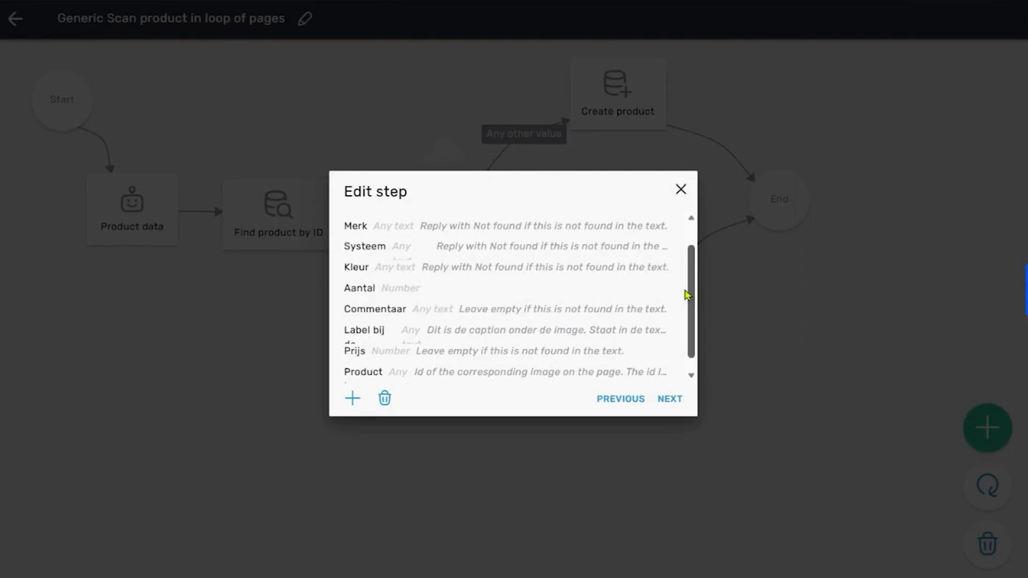
{"action": "scroll", "coordinate": [689, 297], "scroll_direction": "down", "scroll_amount": 1}
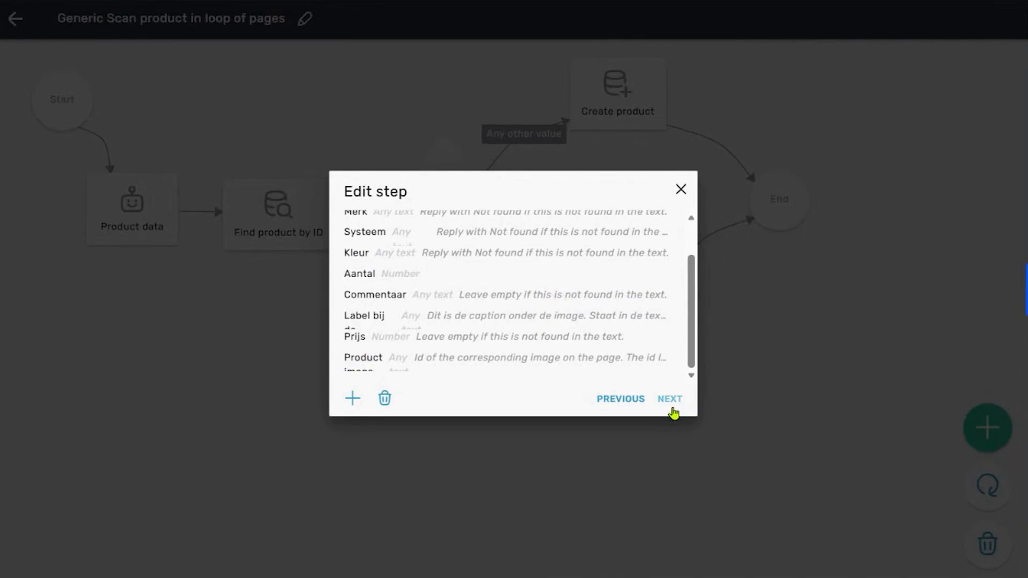
{"action": "left_click", "coordinate": [672, 409]}
{"action": "left_click", "coordinate": [671, 410]}
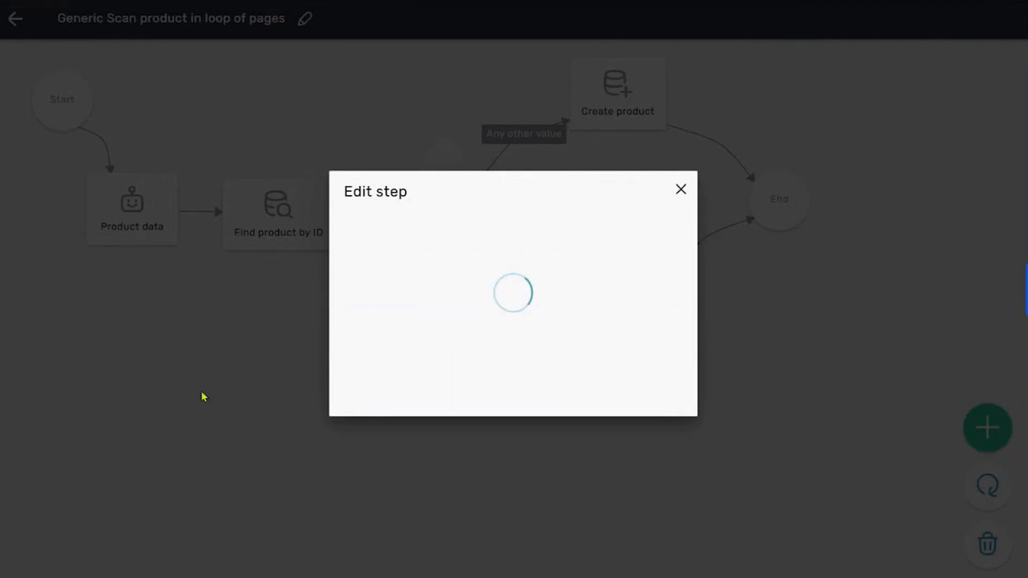
Look over how Find product by ID and the Product found decision lead to creating or editing a product
{"action": "left_click", "coordinate": [280, 239]}
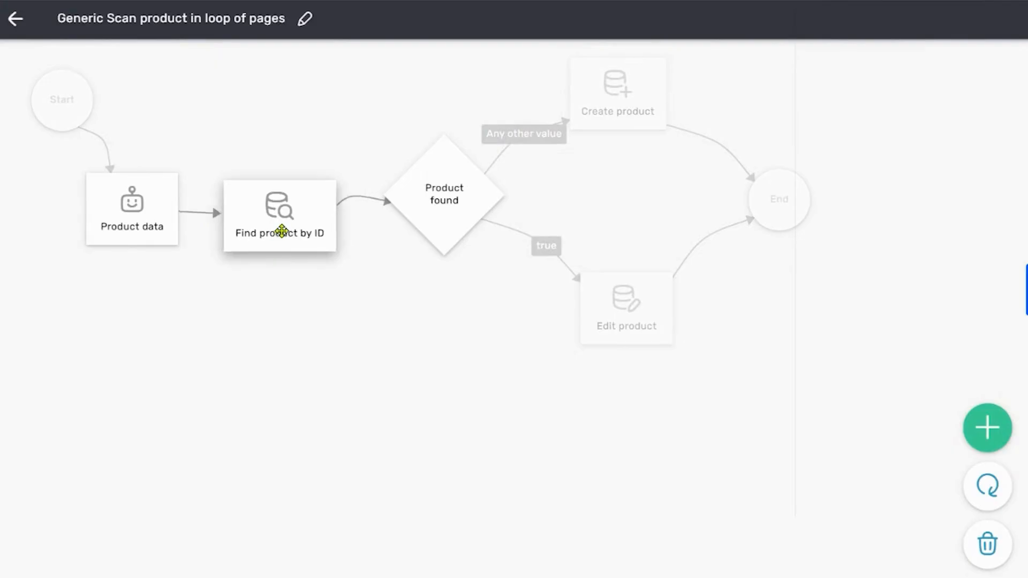
{"action": "left_click", "coordinate": [426, 230]}
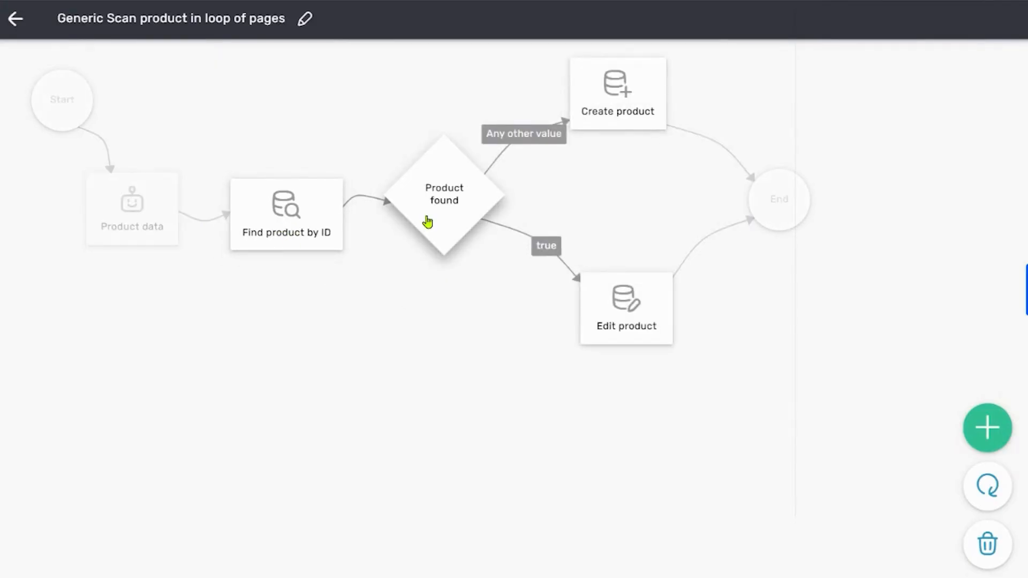
{"action": "left_click", "coordinate": [669, 314]}
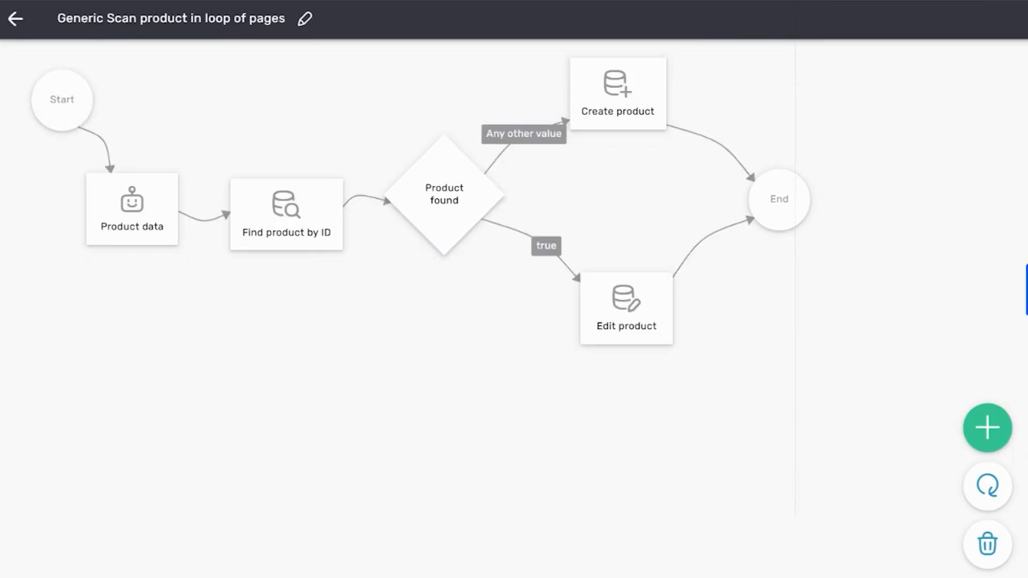
Leave the flow part and open the New AI document extraction user flow
{"action": "left_click", "coordinate": [16, 20]}
{"action": "left_click", "coordinate": [15, 19]}
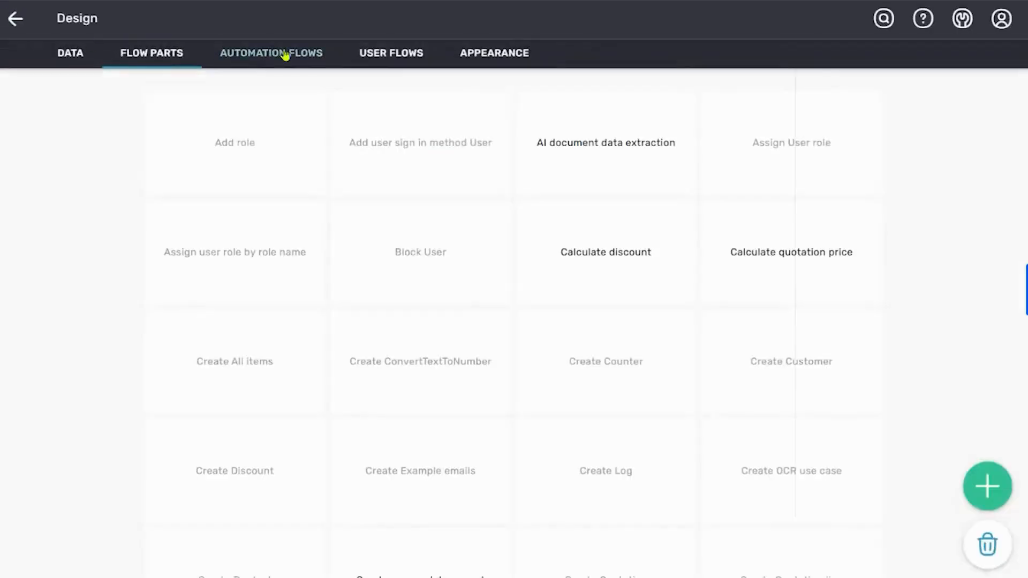
{"action": "left_click", "coordinate": [391, 52]}
{"action": "left_click", "coordinate": [824, 142]}
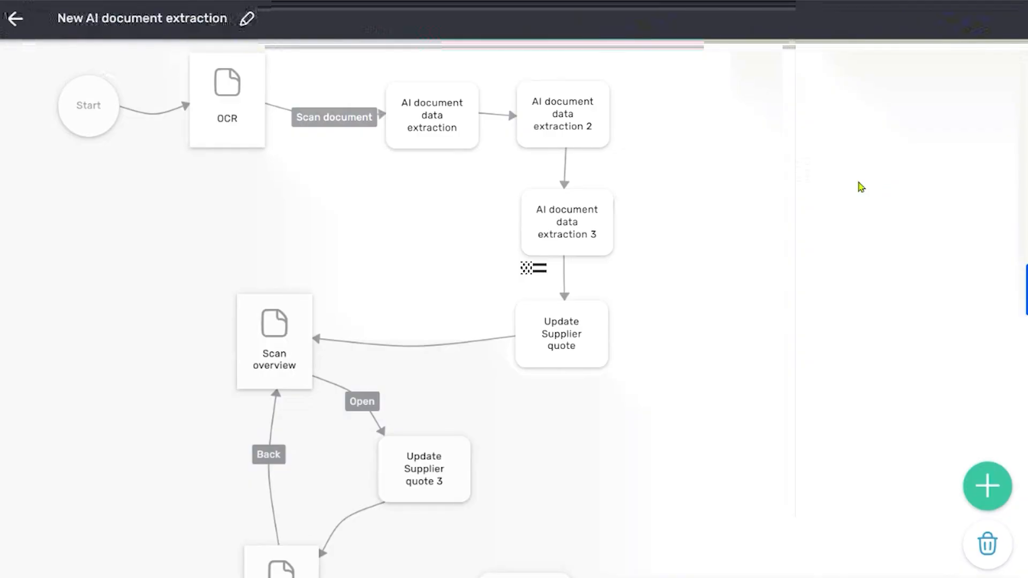
Check how the Update Supplier quote step after AI document data extraction 3 sets the Status property
{"action": "scroll", "coordinate": [855, 186], "scroll_direction": "down", "scroll_amount": 2}
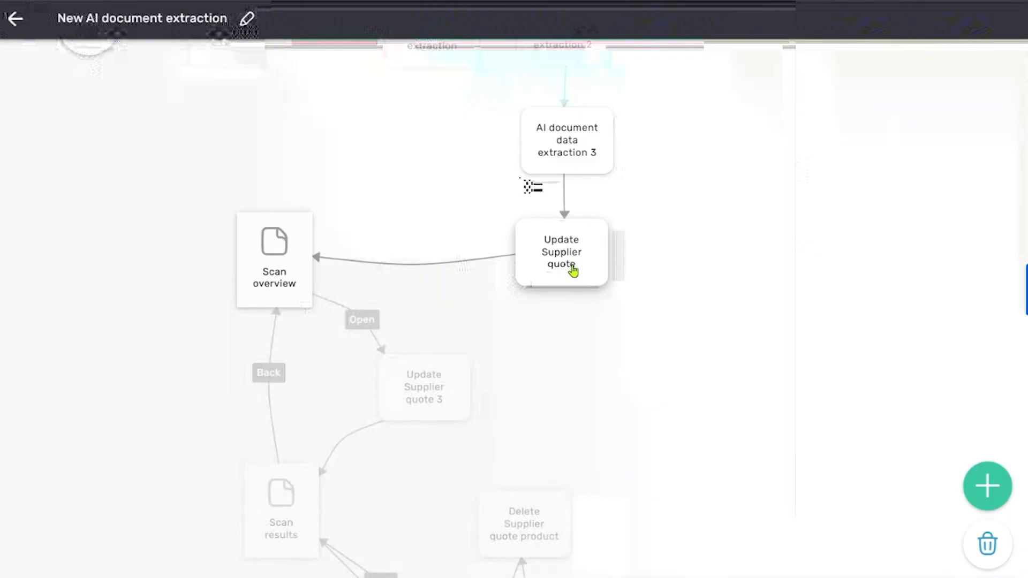
{"action": "left_click", "coordinate": [581, 271]}
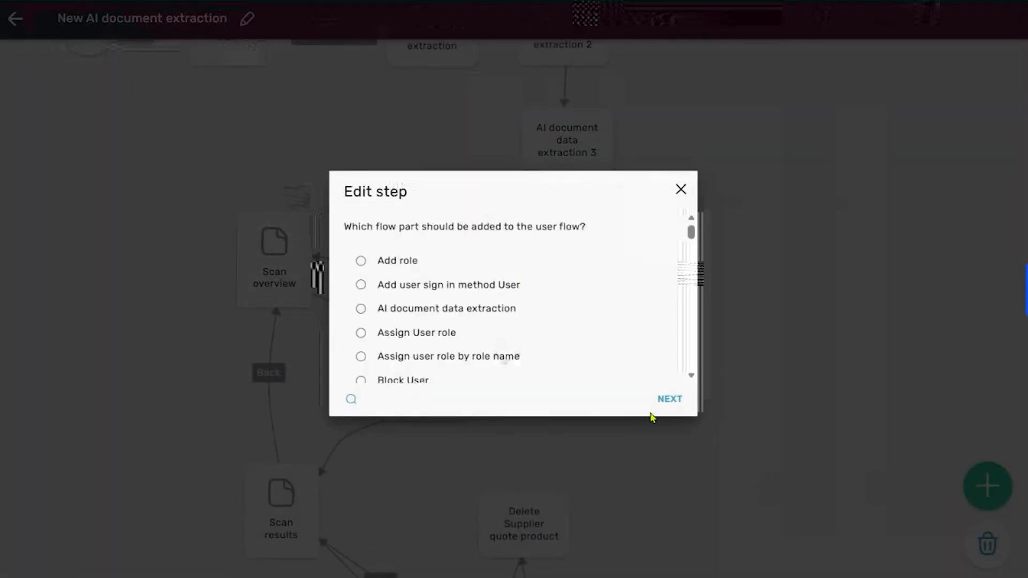
{"action": "left_click", "coordinate": [677, 401]}
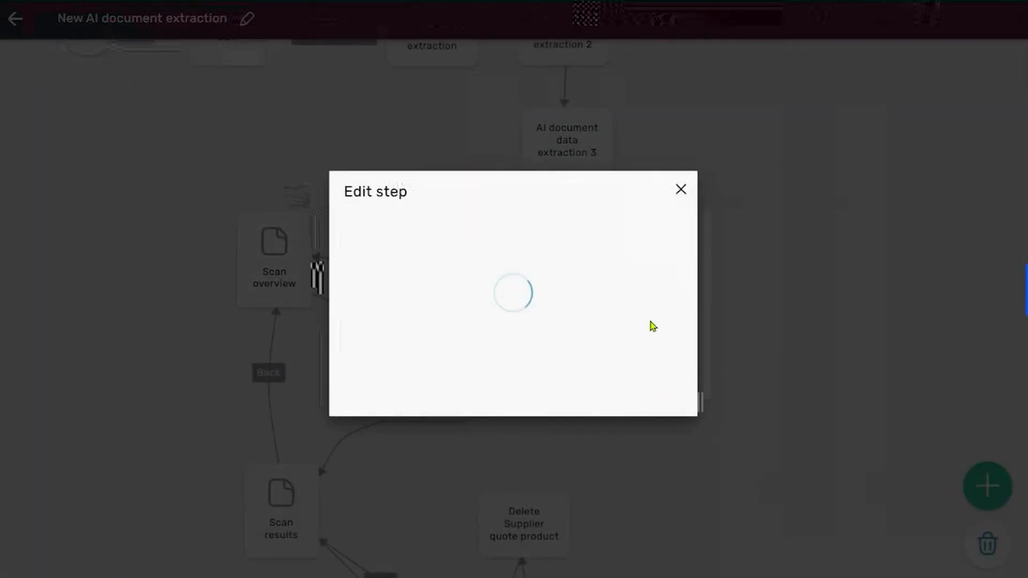
{"action": "scroll", "coordinate": [640, 310], "scroll_direction": "down", "scroll_amount": 3}
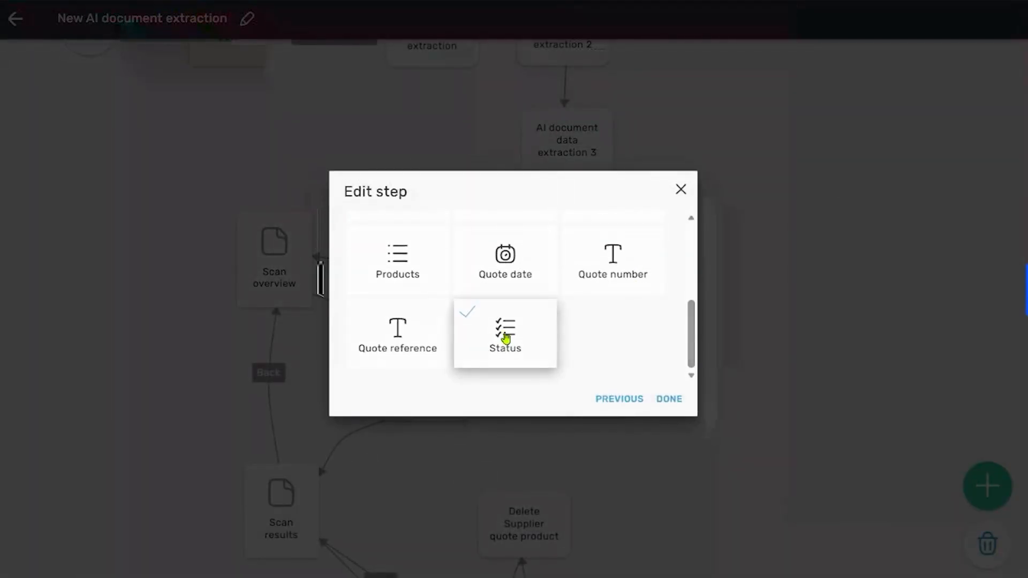
{"action": "left_click", "coordinate": [505, 337]}
{"action": "left_click", "coordinate": [668, 400]}
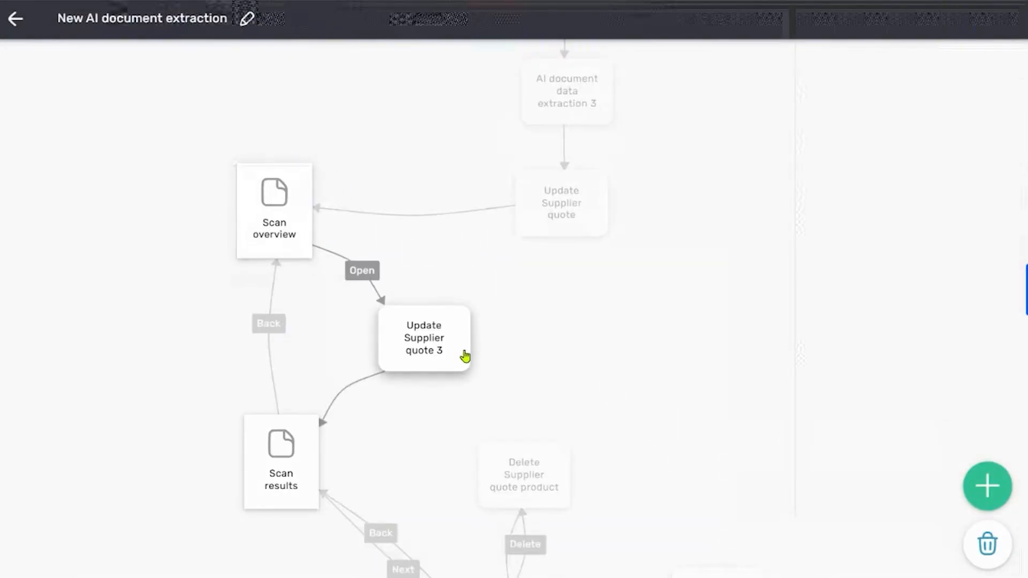
Check how the Update Supplier quote 3 step sets the Status property, then close its settings
{"action": "left_click", "coordinate": [445, 354]}
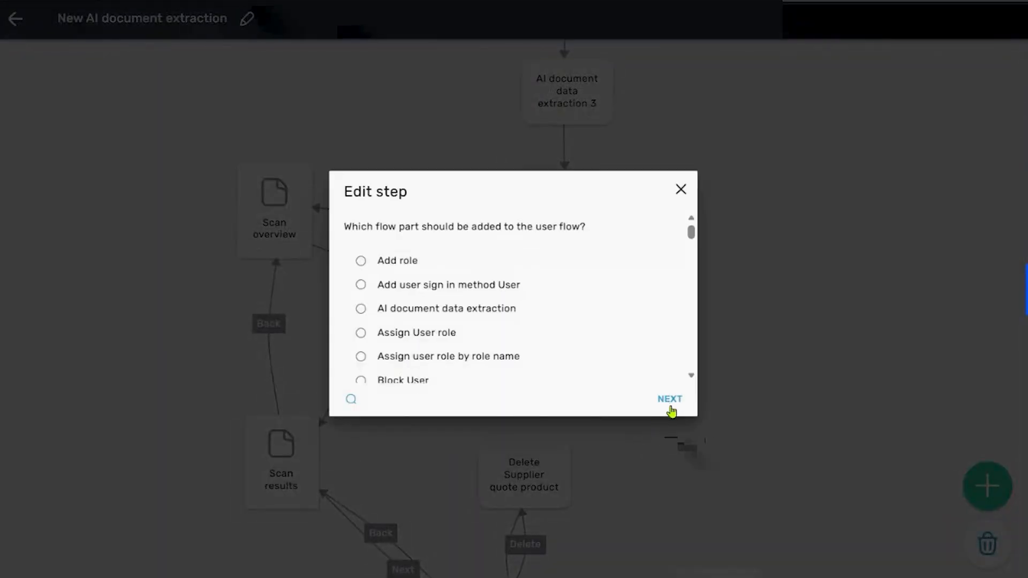
{"action": "left_click", "coordinate": [668, 406]}
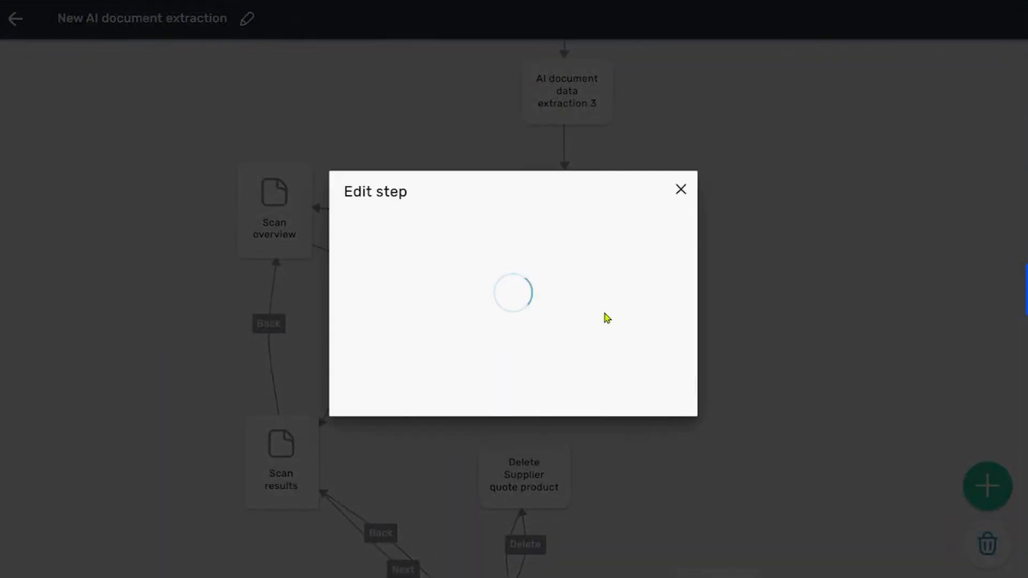
{"action": "scroll", "coordinate": [626, 321], "scroll_direction": "down", "scroll_amount": 5}
{"action": "left_click", "coordinate": [516, 349]}
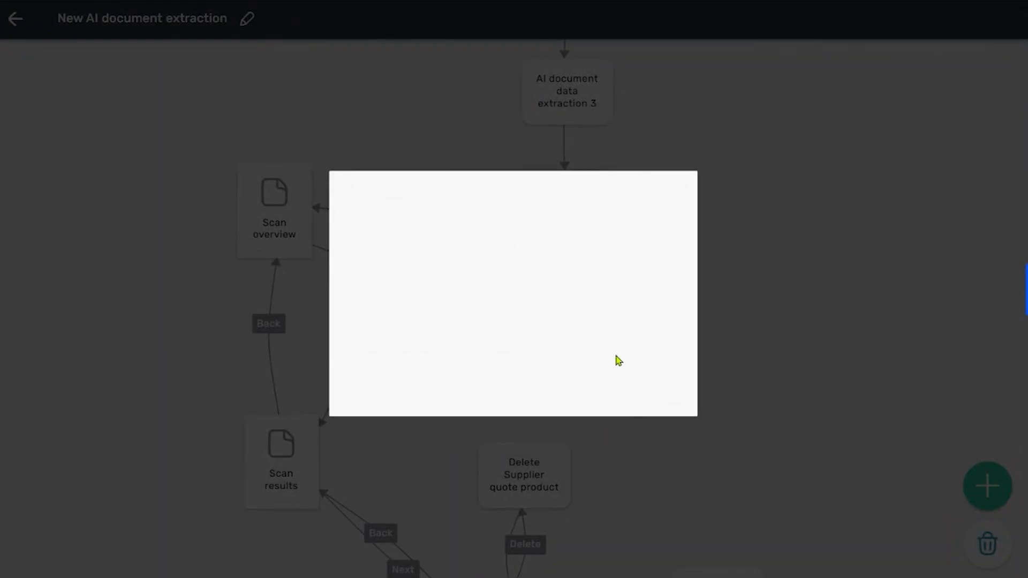
{"action": "left_click", "coordinate": [670, 400]}
{"action": "left_click", "coordinate": [680, 188]}
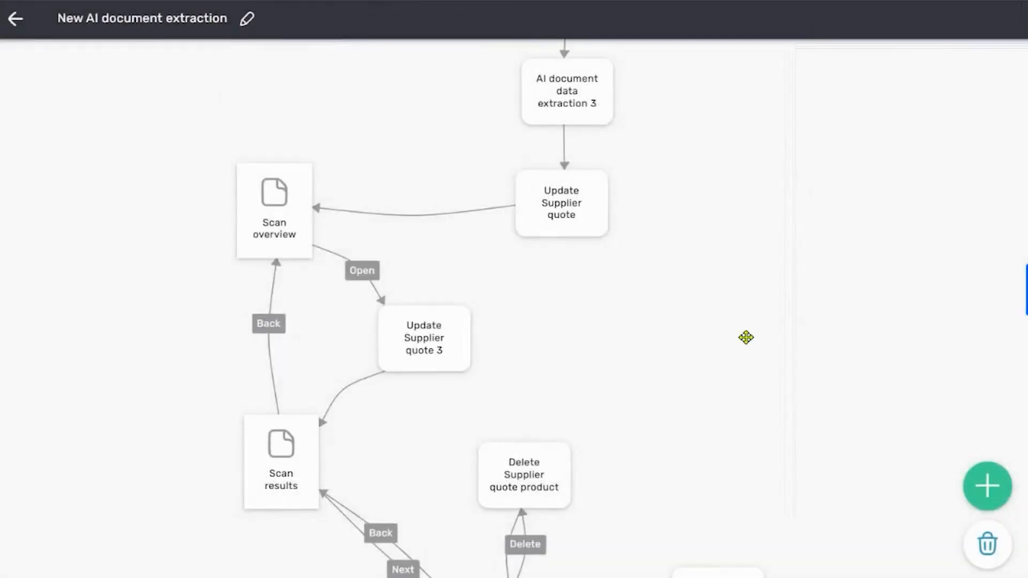
Open the Scan results page and check which list its table shows
{"action": "scroll", "coordinate": [282, 339], "scroll_direction": "down", "scroll_amount": 3}
{"action": "left_click", "coordinate": [287, 348]}
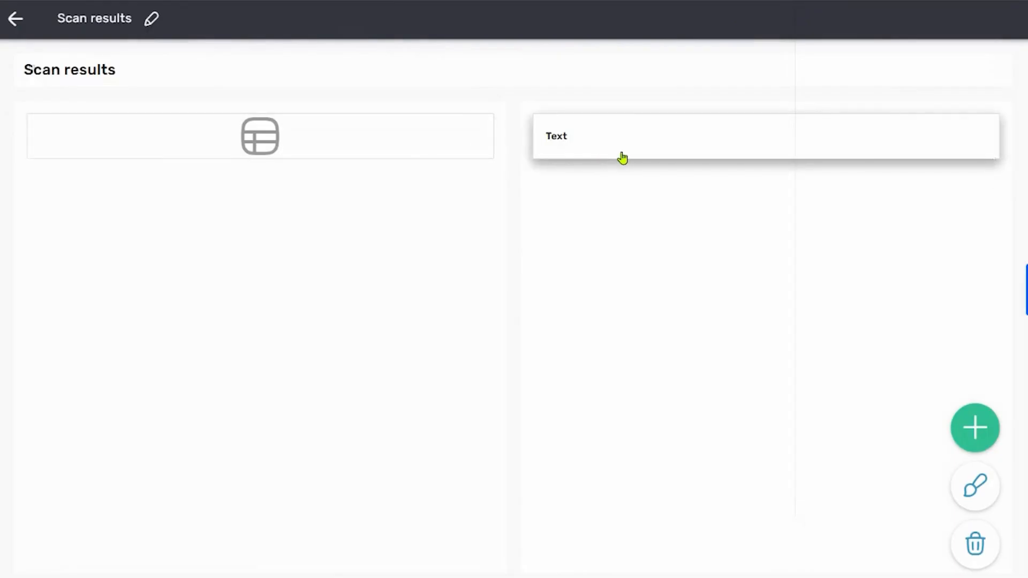
{"action": "left_click", "coordinate": [341, 149]}
{"action": "left_click", "coordinate": [670, 399]}
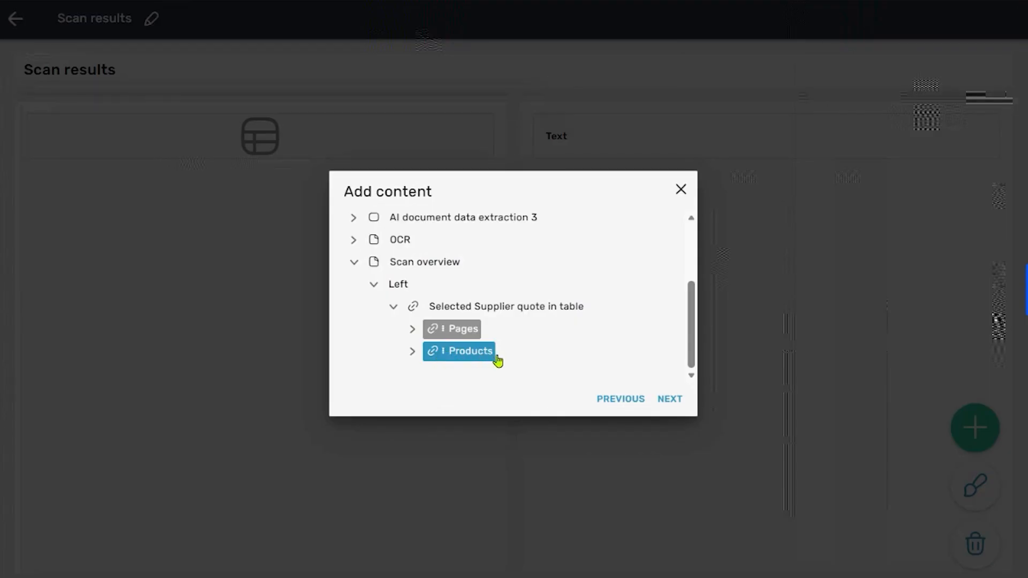
{"action": "left_click", "coordinate": [681, 189]}
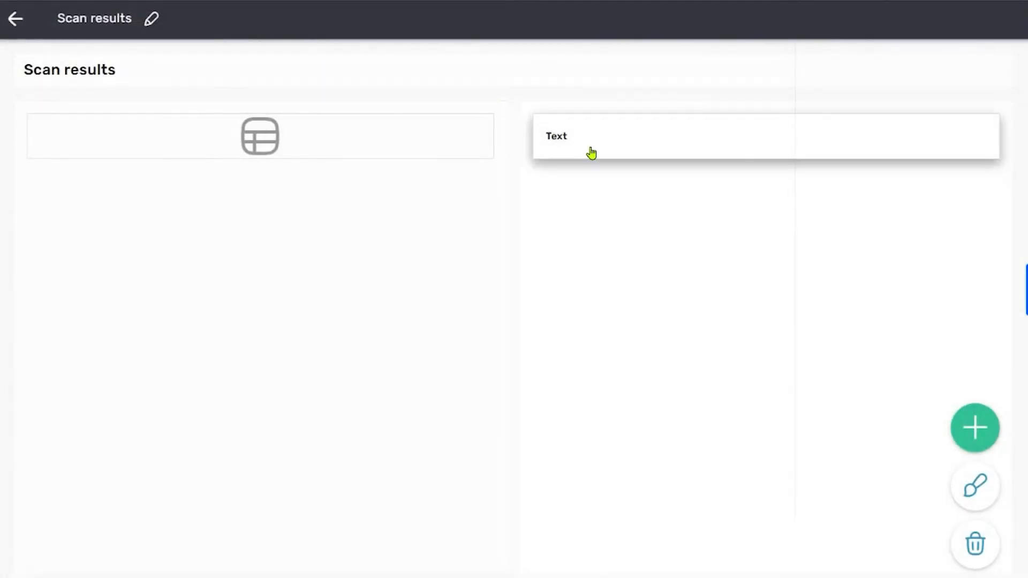
Check which page property the Text content on Scan results displays, then return to the user flow
{"action": "left_click", "coordinate": [590, 153]}
{"action": "scroll", "coordinate": [656, 352], "scroll_direction": "down", "scroll_amount": 10}
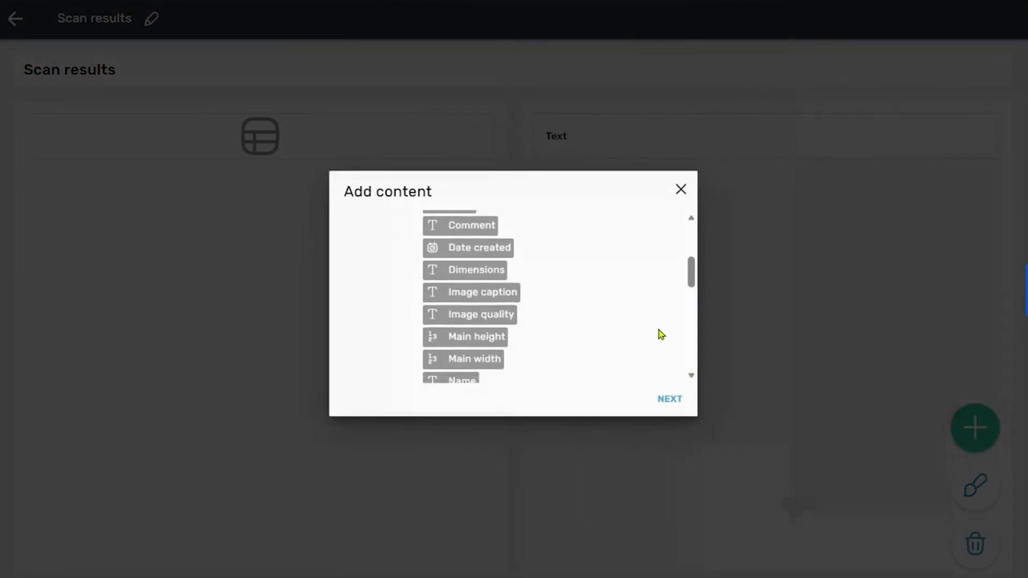
{"action": "scroll", "coordinate": [658, 305], "scroll_direction": "up", "scroll_amount": 2}
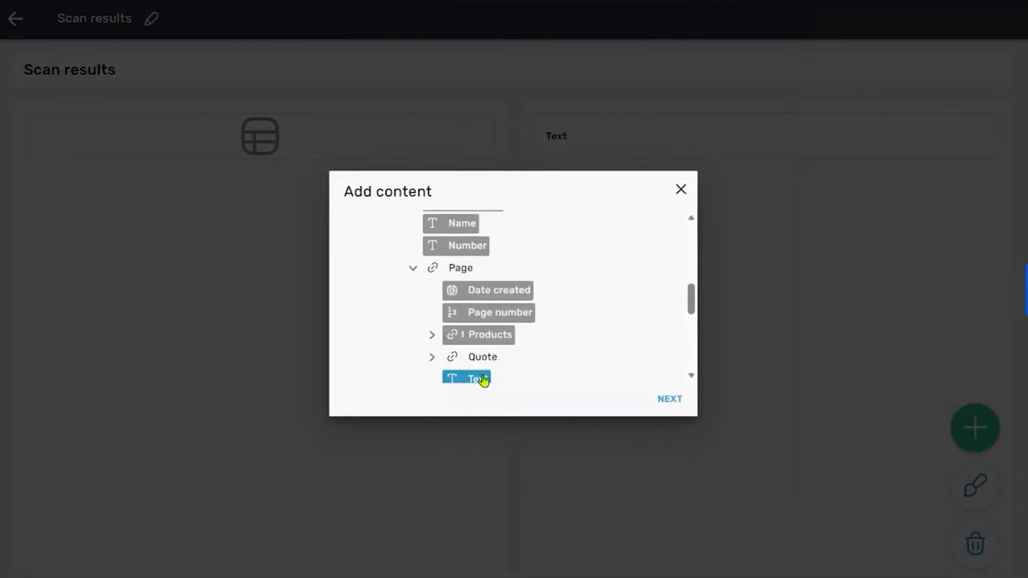
{"action": "left_click", "coordinate": [680, 189]}
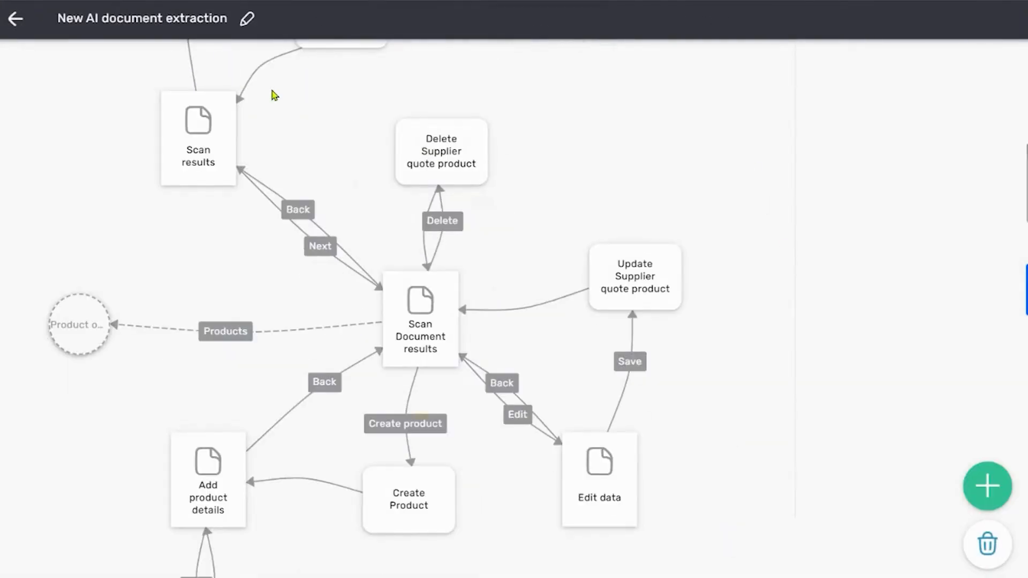
Check which list the table on the Scan Document results page shows, then return to the user flow
{"action": "left_click_drag", "start_coordinate": [739, 220], "coordinate": [757, 196]}
{"action": "left_click", "coordinate": [439, 284]}
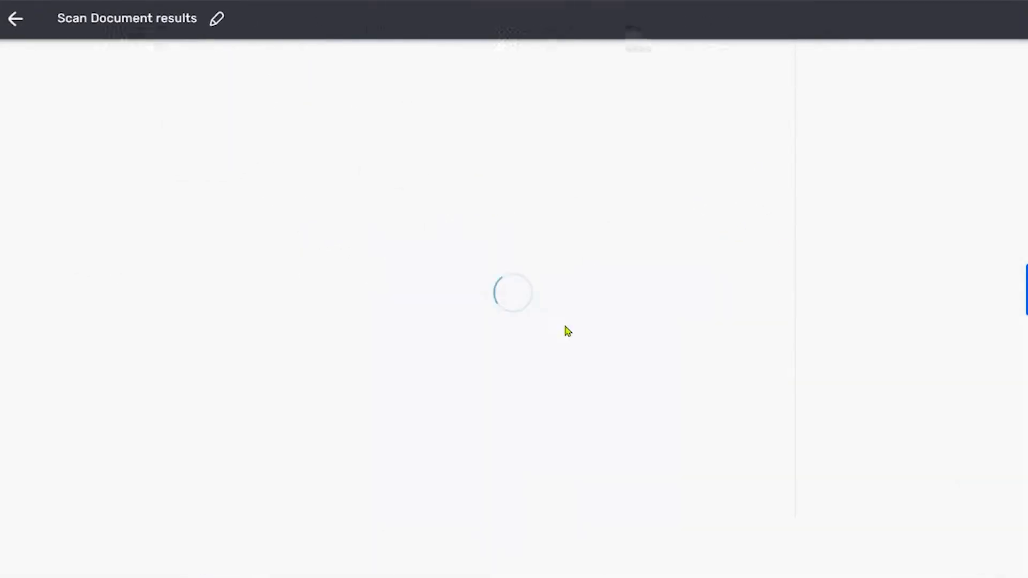
{"action": "left_click", "coordinate": [256, 145]}
{"action": "left_click", "coordinate": [671, 400]}
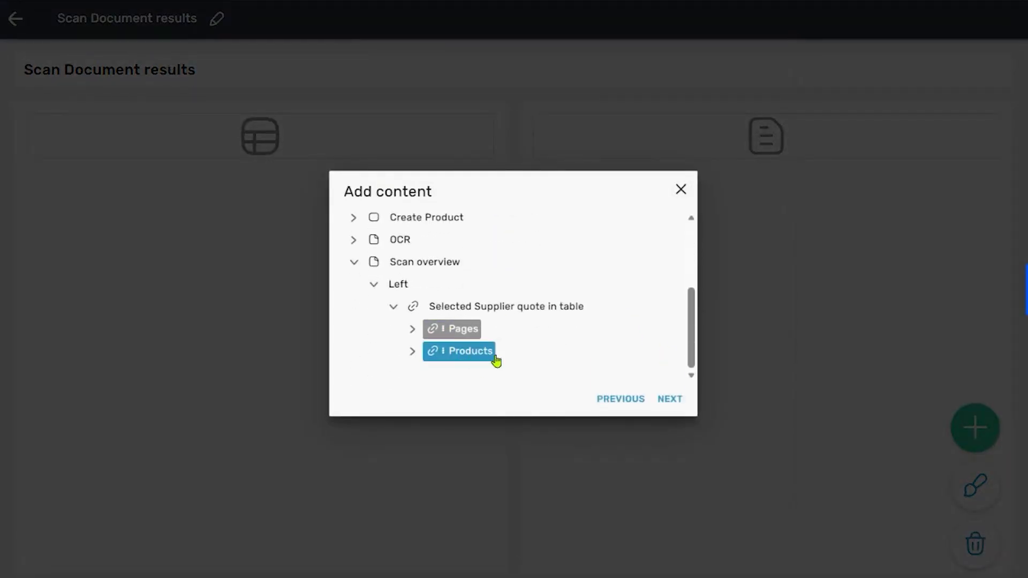
{"action": "left_click", "coordinate": [681, 190]}
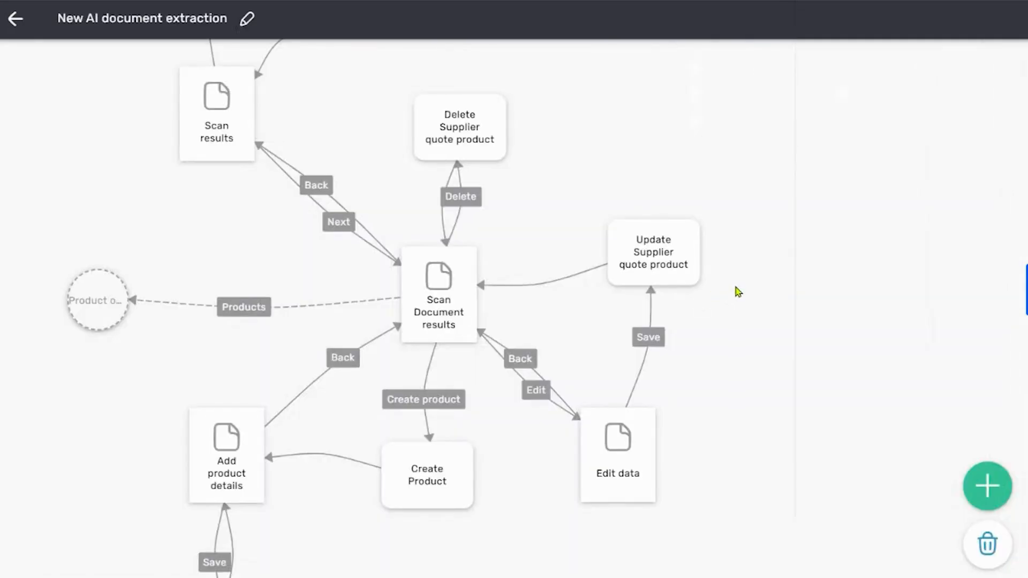
Locate the Create Product step reached from the Scan Document results page
{"action": "left_click_drag", "start_coordinate": [769, 441], "coordinate": [778, 390]}
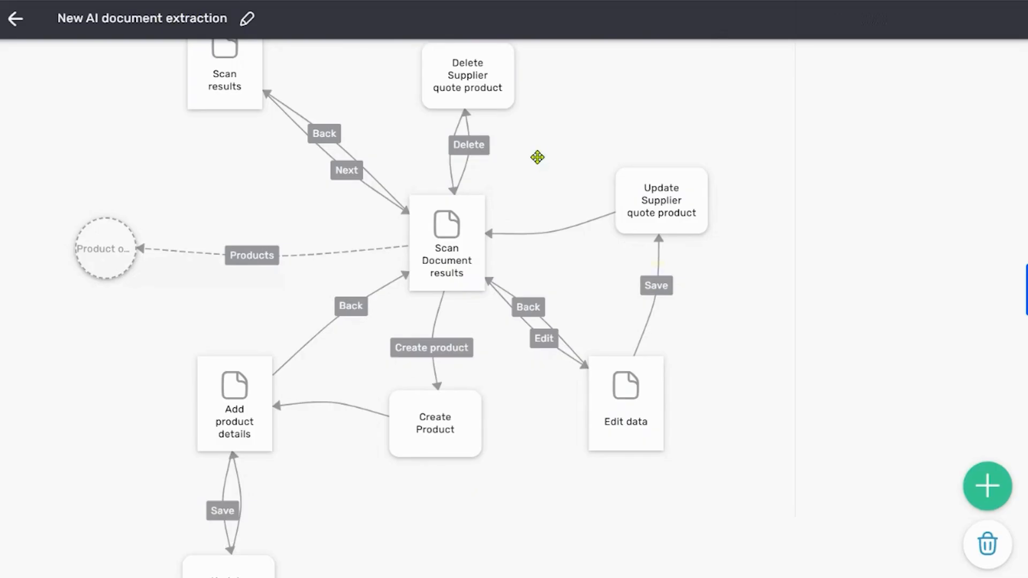
{"action": "left_click_drag", "start_coordinate": [537, 156], "coordinate": [537, 125]}
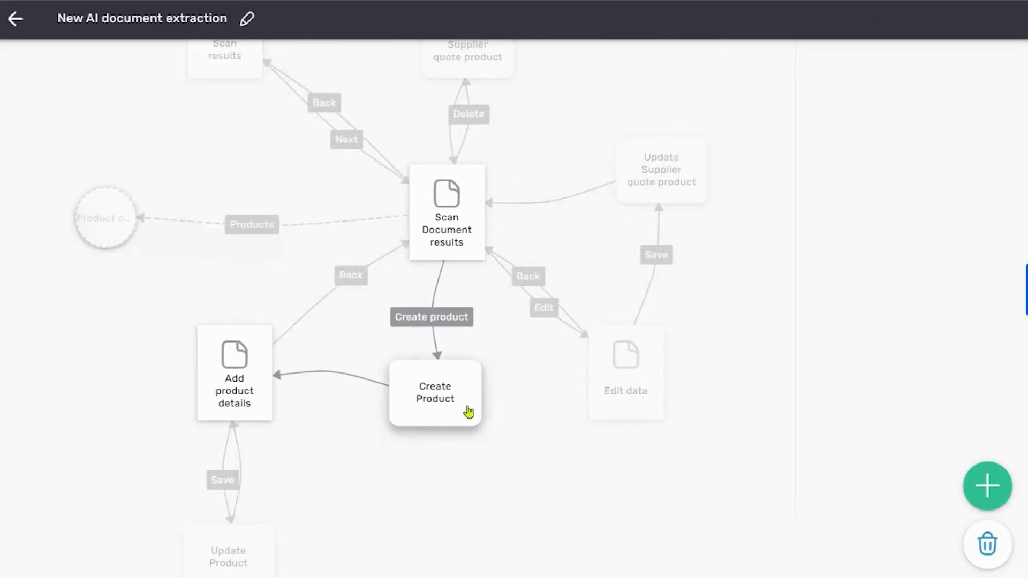